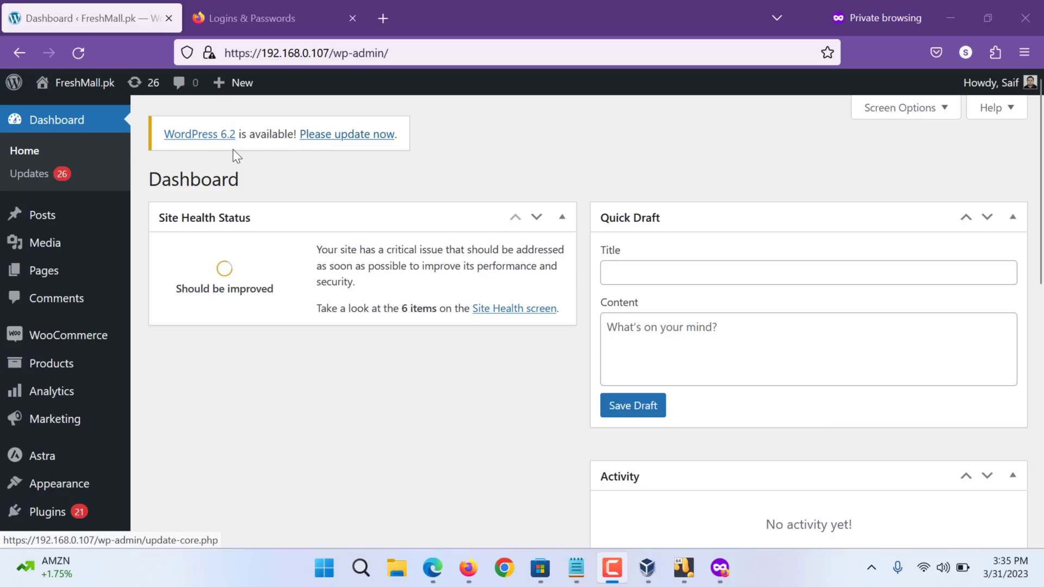
- Go to the WordPress Updates page from the dashboard notice and close the Logins & Passwords tab
{"action": "left_click", "coordinate": [308, 145]}
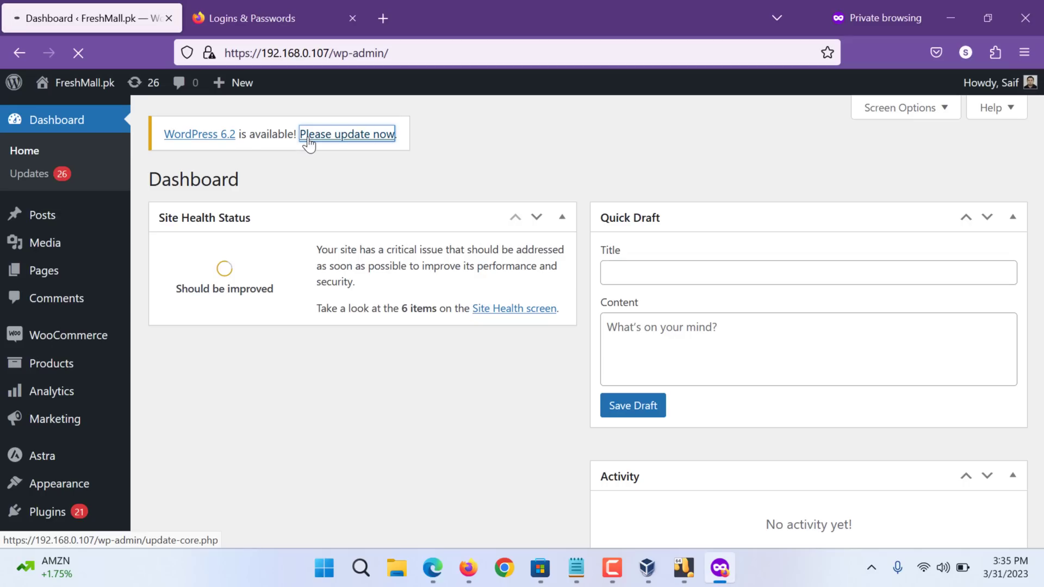
{"action": "left_click", "coordinate": [352, 18]}
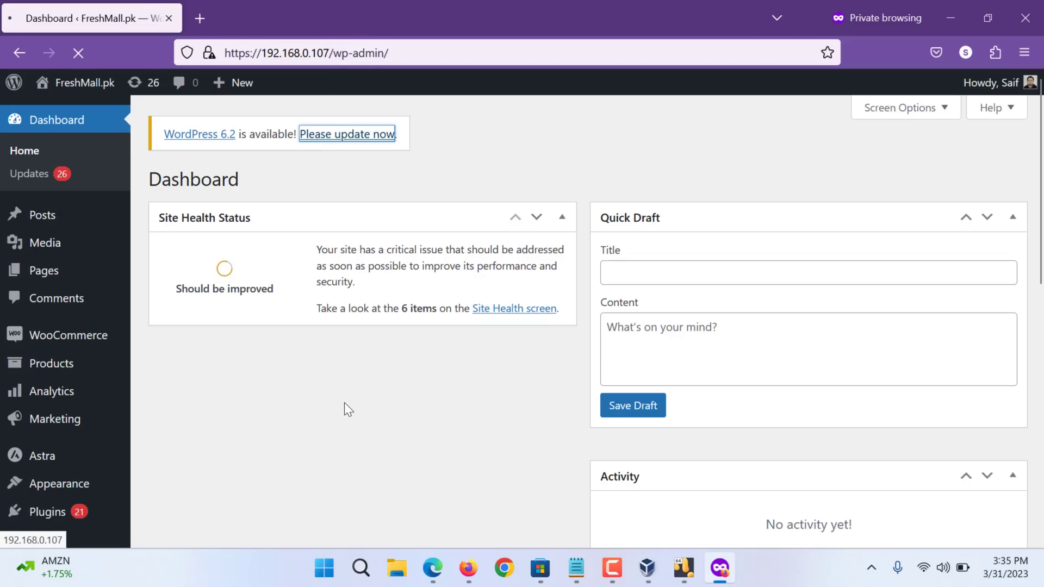
{"action": "scroll", "coordinate": [344, 402], "scroll_direction": "down", "scroll_amount": 5}
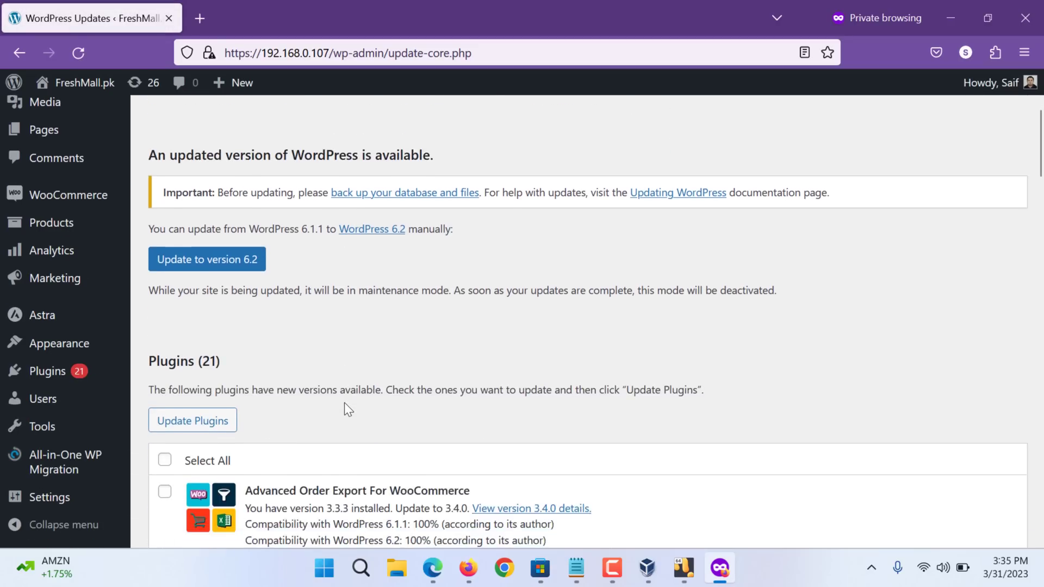
{"action": "scroll", "coordinate": [345, 402], "scroll_direction": "down", "scroll_amount": 2}
- Run the core upgrade to WordPress 6.2 and confirm it on the Updates page
{"action": "left_click", "coordinate": [245, 207]}
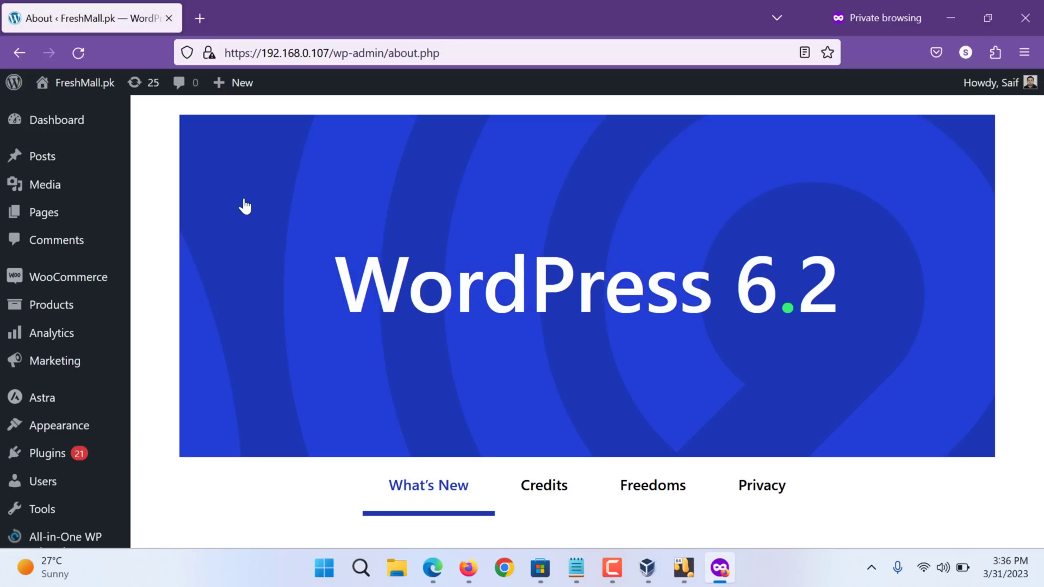
{"action": "scroll", "coordinate": [245, 206], "scroll_direction": "down", "scroll_amount": 1}
{"action": "scroll", "coordinate": [245, 206], "scroll_direction": "down", "scroll_amount": 3}
{"action": "scroll", "coordinate": [245, 206], "scroll_direction": "down", "scroll_amount": 3}
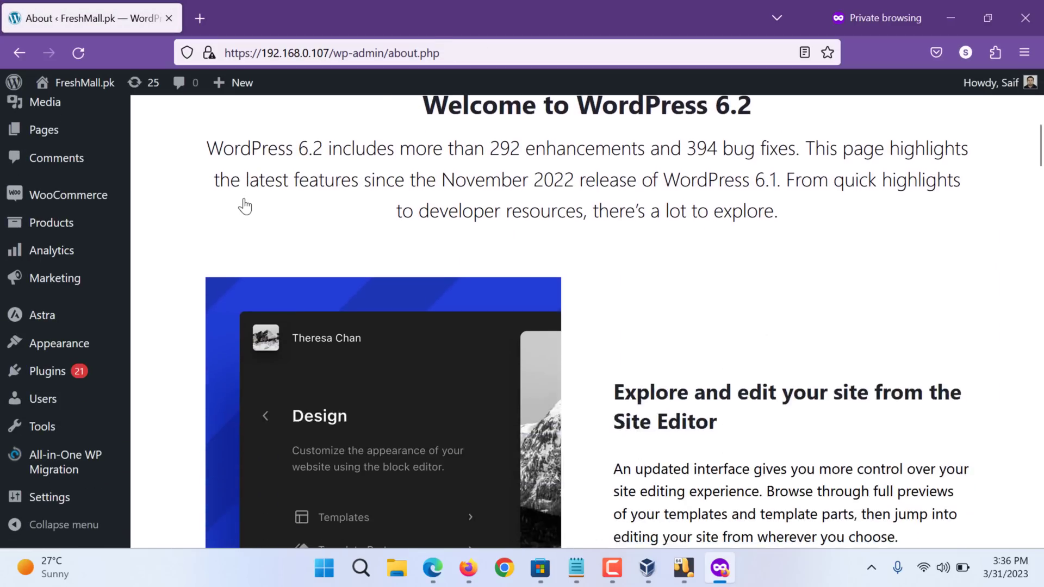
{"action": "scroll", "coordinate": [244, 205], "scroll_direction": "down", "scroll_amount": 1}
{"action": "scroll", "coordinate": [245, 205], "scroll_direction": "down", "scroll_amount": 1}
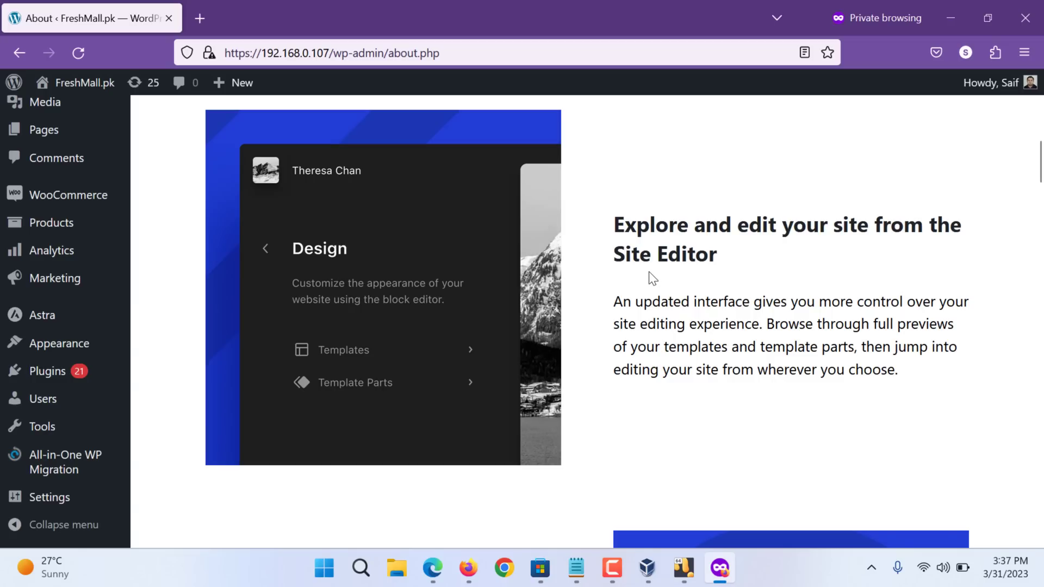
{"action": "scroll", "coordinate": [618, 284], "scroll_direction": "down", "scroll_amount": 5}
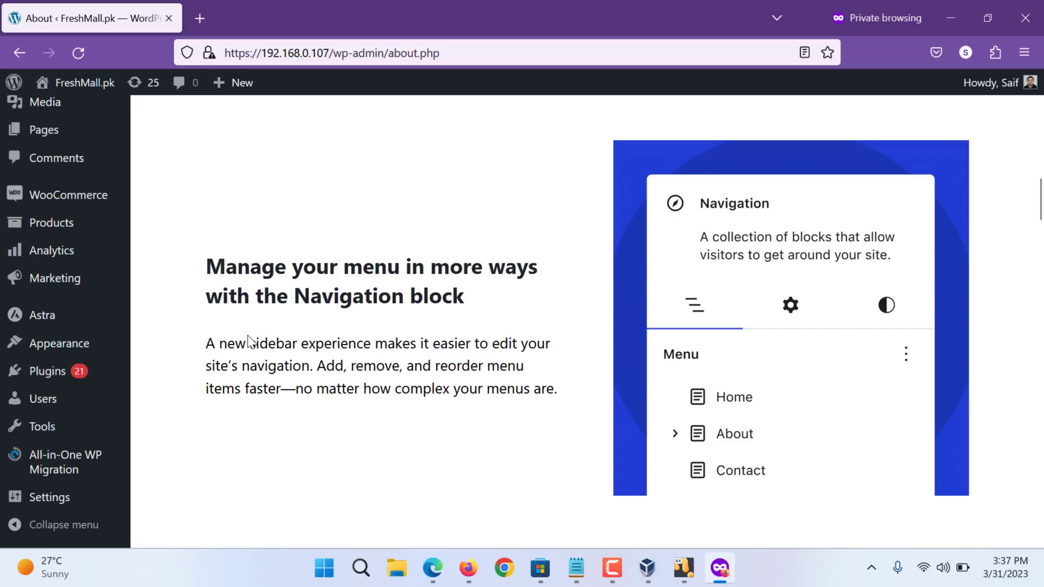
{"action": "scroll", "coordinate": [249, 341], "scroll_direction": "down", "scroll_amount": 4}
{"action": "scroll", "coordinate": [249, 341], "scroll_direction": "down", "scroll_amount": 1}
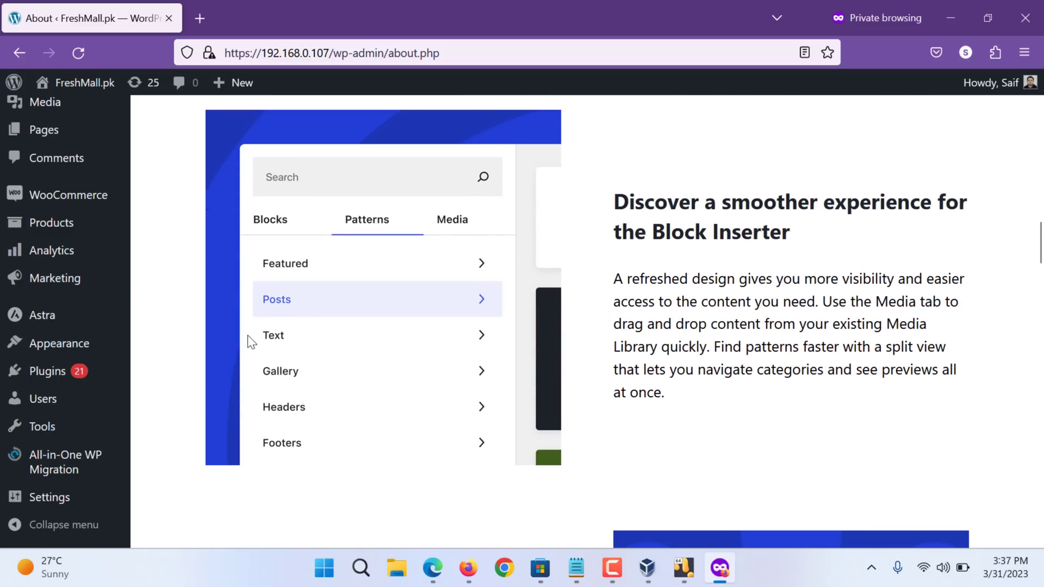
{"action": "scroll", "coordinate": [247, 335], "scroll_direction": "down", "scroll_amount": 2}
{"action": "scroll", "coordinate": [247, 335], "scroll_direction": "down", "scroll_amount": 3}
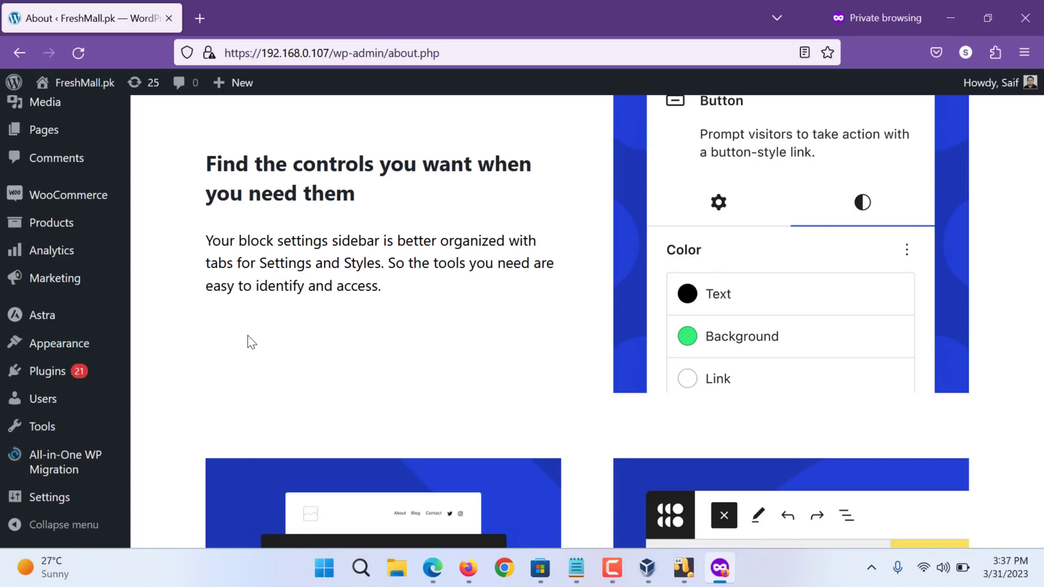
{"action": "scroll", "coordinate": [248, 335], "scroll_direction": "down", "scroll_amount": 3}
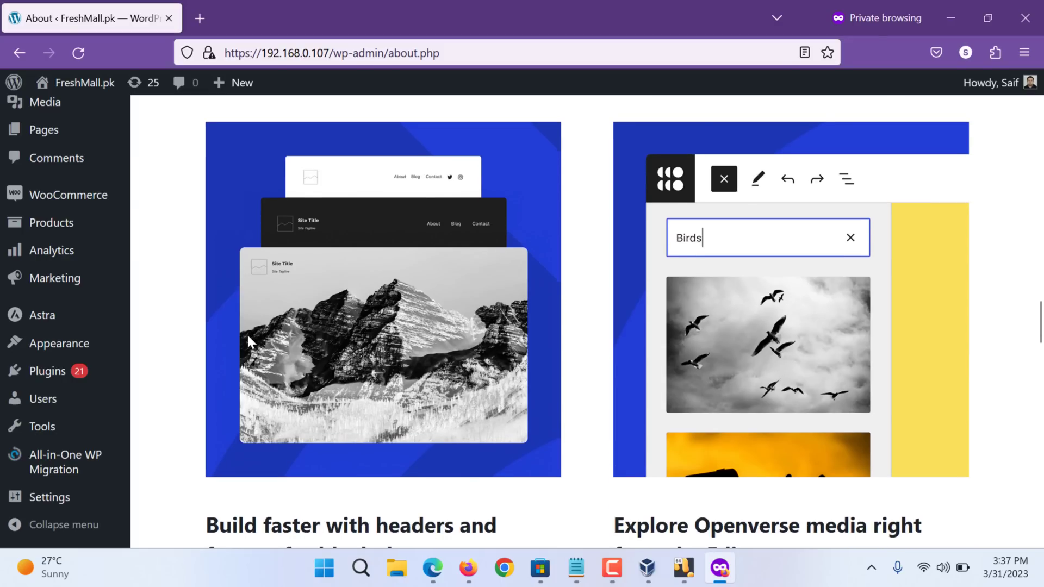
{"action": "scroll", "coordinate": [247, 334], "scroll_direction": "down", "scroll_amount": 3}
{"action": "scroll", "coordinate": [247, 334], "scroll_direction": "down", "scroll_amount": 2}
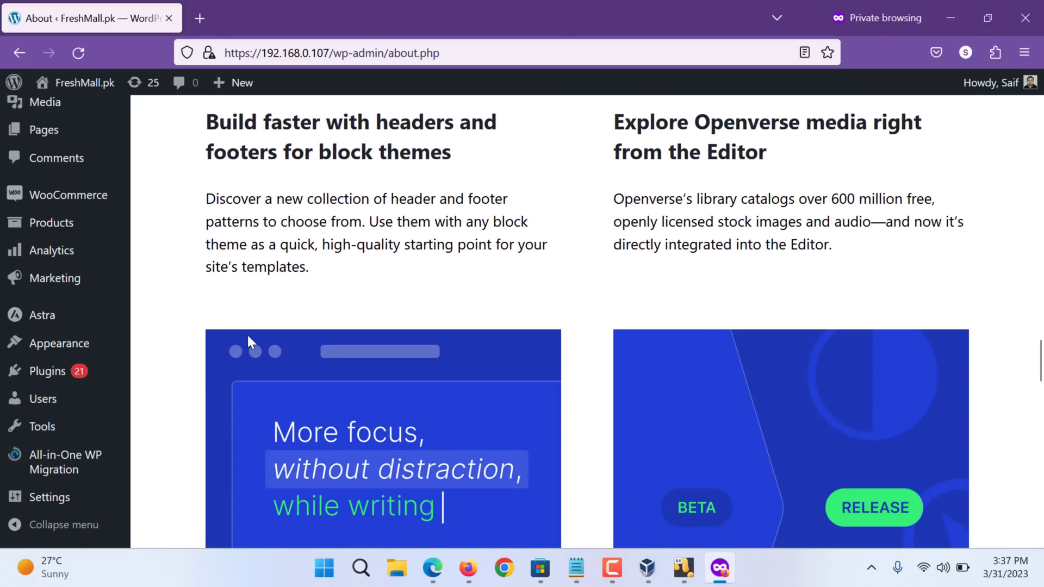
{"action": "scroll", "coordinate": [250, 342], "scroll_direction": "down", "scroll_amount": 1}
{"action": "scroll", "coordinate": [250, 342], "scroll_direction": "down", "scroll_amount": 3}
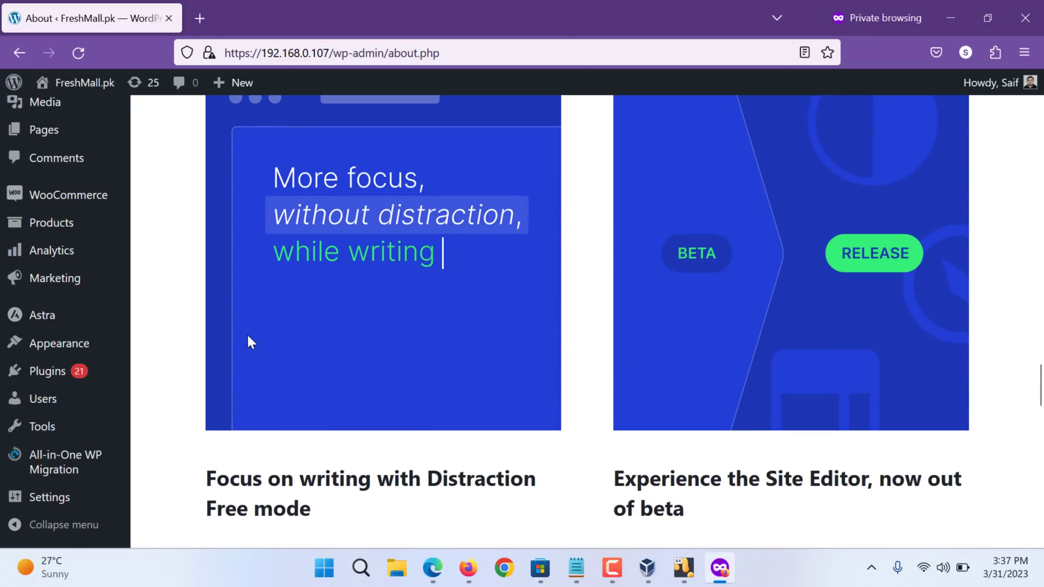
{"action": "scroll", "coordinate": [251, 341], "scroll_direction": "up", "scroll_amount": 3}
{"action": "scroll", "coordinate": [247, 341], "scroll_direction": "up", "scroll_amount": 1}
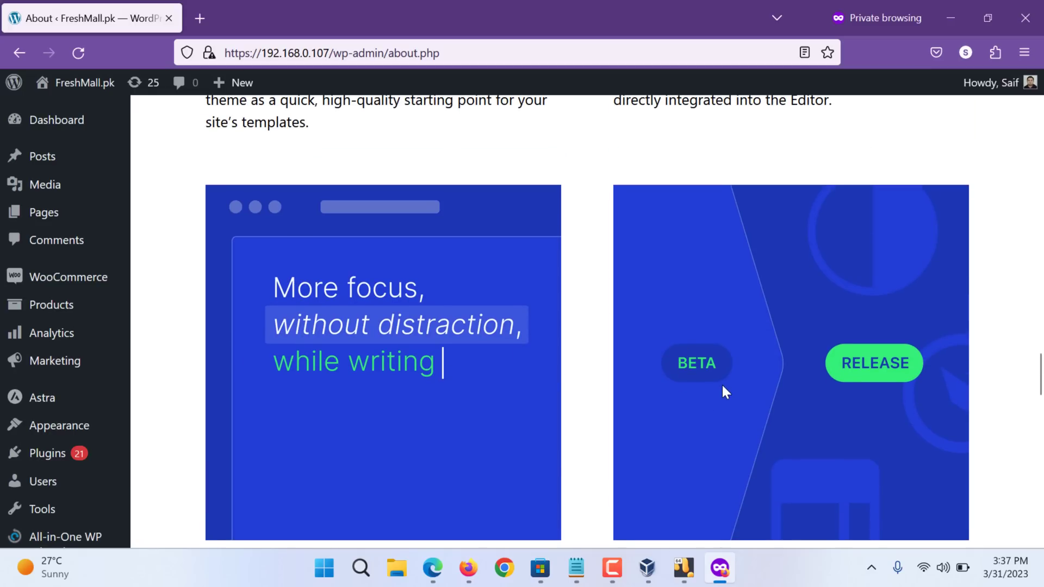
{"action": "scroll", "coordinate": [721, 386], "scroll_direction": "down", "scroll_amount": 2}
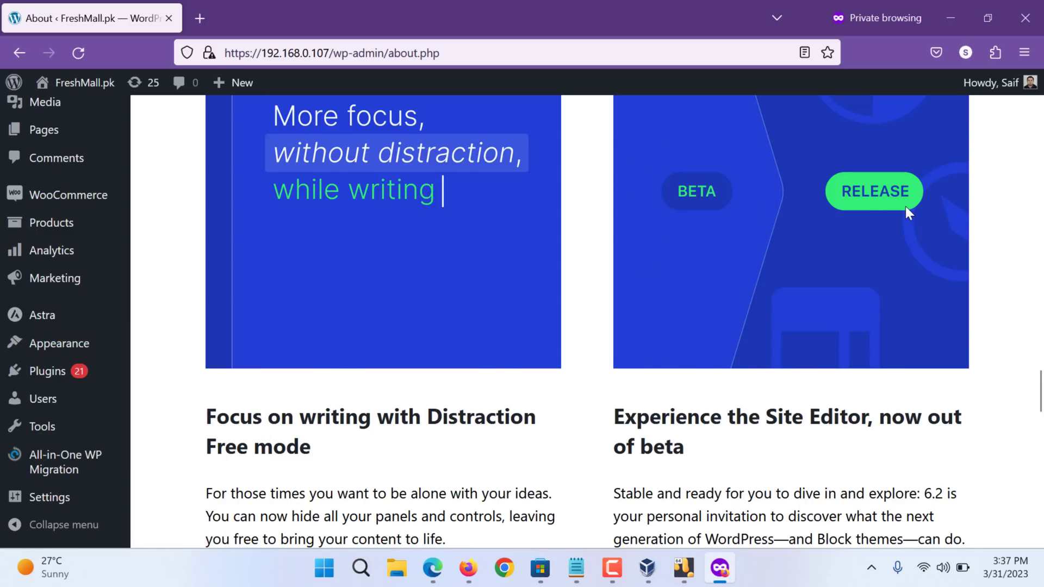
{"action": "scroll", "coordinate": [905, 206], "scroll_direction": "down", "scroll_amount": 3}
{"action": "scroll", "coordinate": [905, 206], "scroll_direction": "down", "scroll_amount": 2}
{"action": "scroll", "coordinate": [905, 212], "scroll_direction": "down", "scroll_amount": 1}
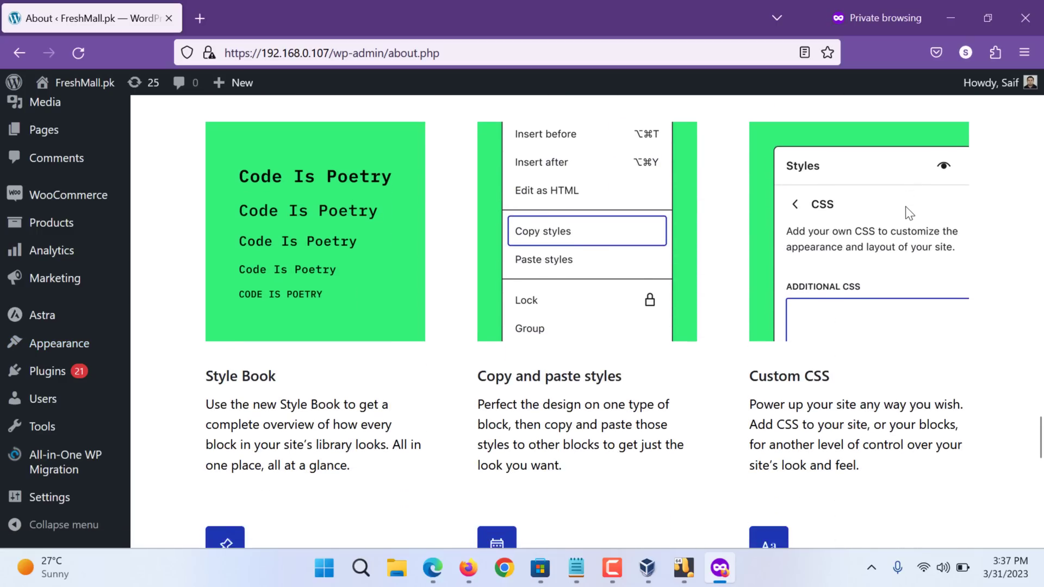
{"action": "scroll", "coordinate": [905, 212], "scroll_direction": "down", "scroll_amount": 3}
{"action": "scroll", "coordinate": [905, 212], "scroll_direction": "up", "scroll_amount": 2}
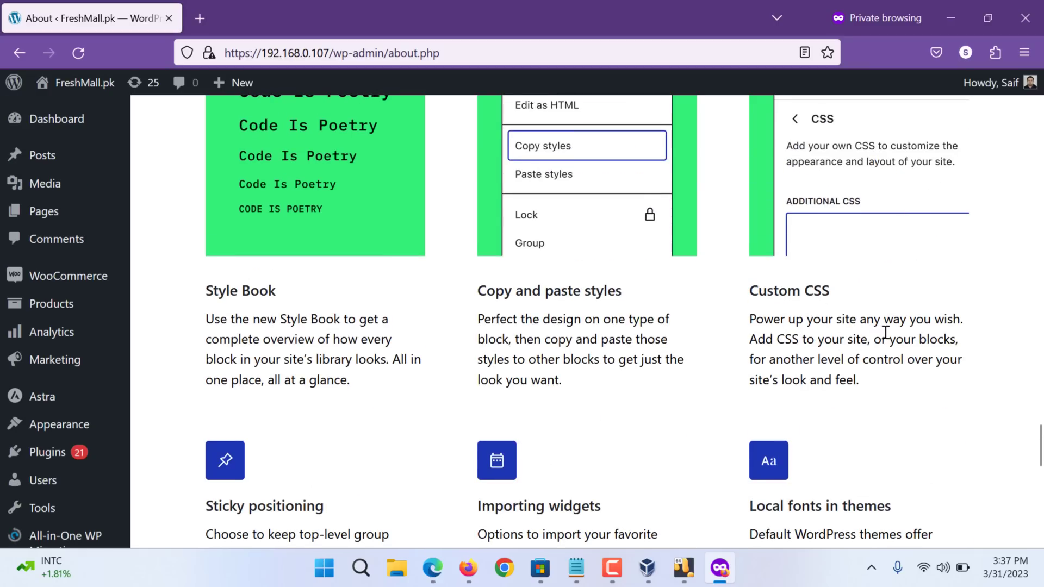
{"action": "scroll", "coordinate": [917, 329], "scroll_direction": "down", "scroll_amount": 1}
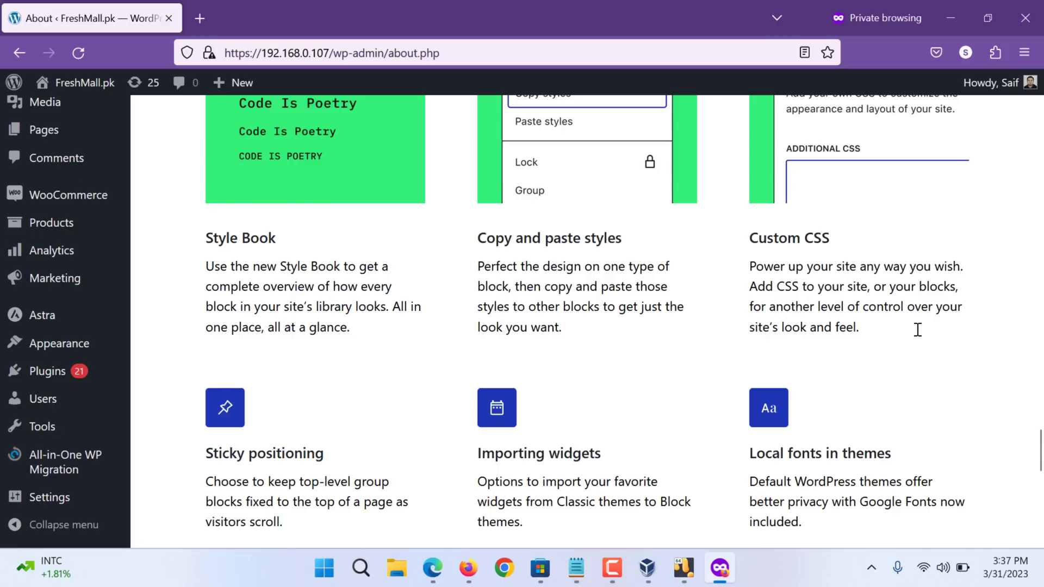
{"action": "scroll", "coordinate": [917, 329], "scroll_direction": "down", "scroll_amount": 3}
{"action": "scroll", "coordinate": [917, 330], "scroll_direction": "down", "scroll_amount": 2}
{"action": "scroll", "coordinate": [917, 330], "scroll_direction": "down", "scroll_amount": 1}
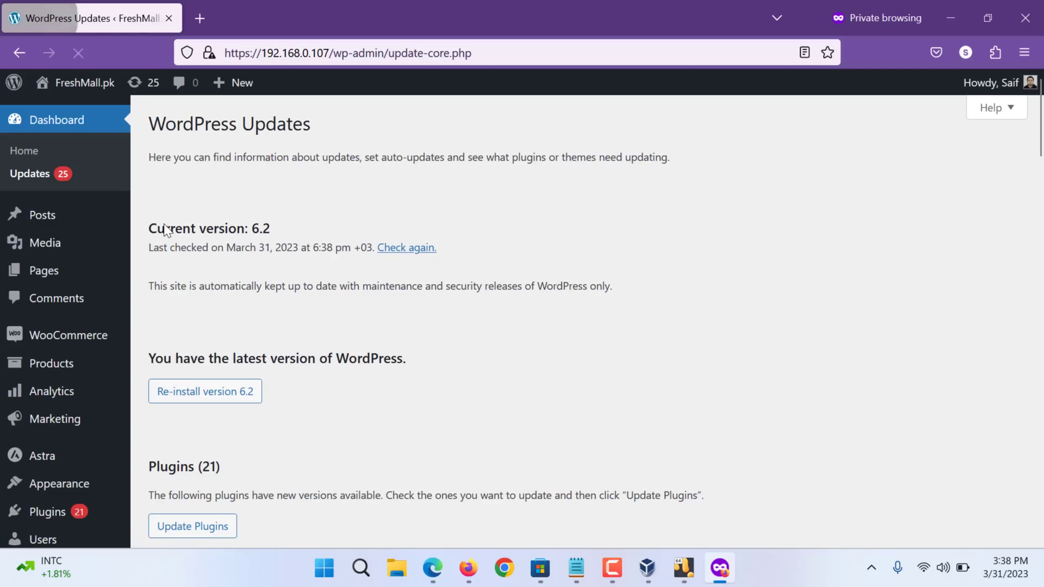
{"action": "scroll", "coordinate": [164, 223], "scroll_direction": "down", "scroll_amount": 4}
{"action": "scroll", "coordinate": [163, 224], "scroll_direction": "down", "scroll_amount": 1}
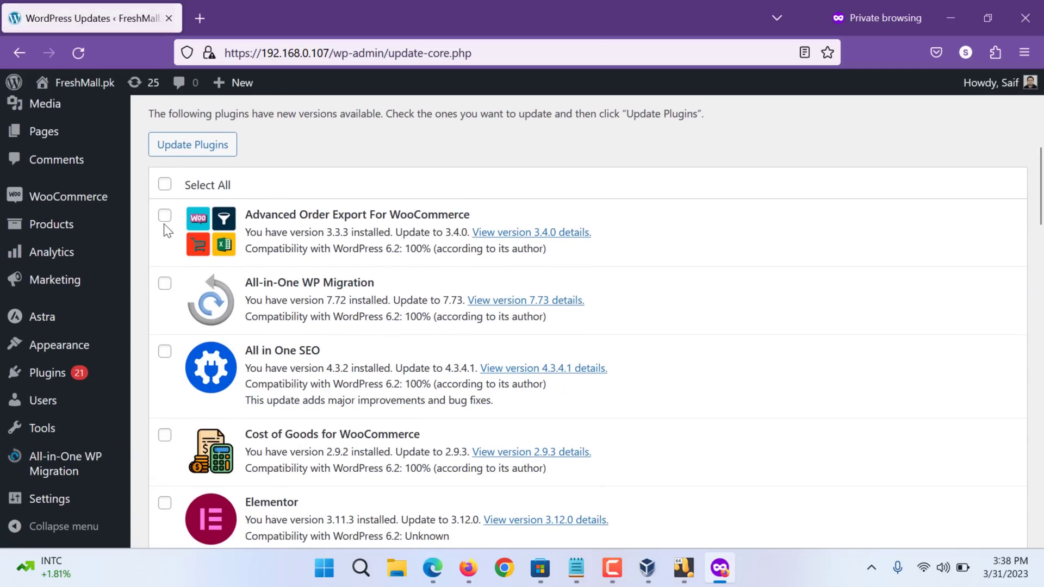
- Select all 21 outdated plugins and start updating them
{"action": "left_click", "coordinate": [164, 184]}
{"action": "left_click", "coordinate": [190, 155]}
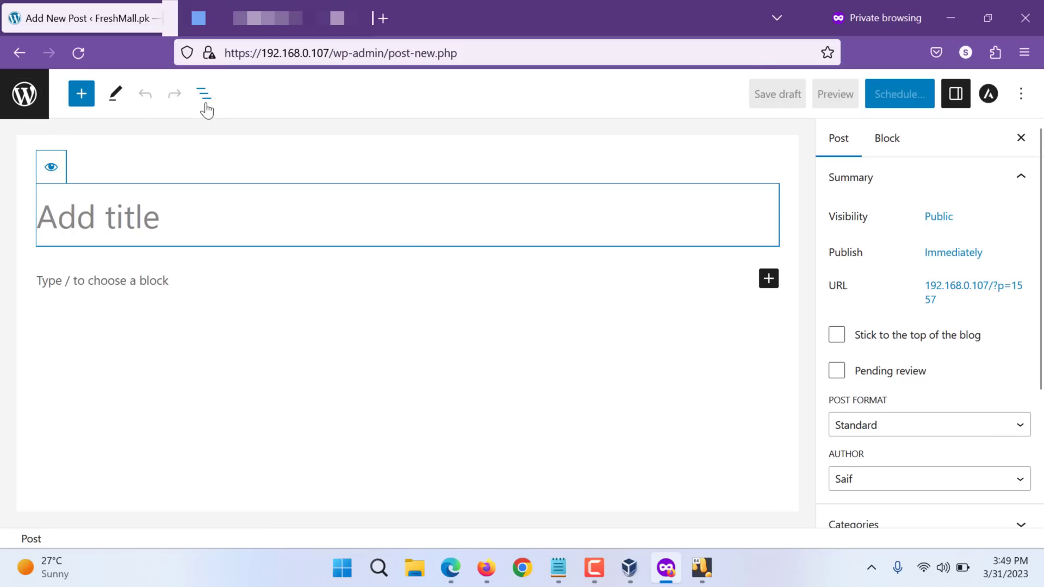
- Browse the post outline and list view, then bring up the block inserter library
{"action": "left_click", "coordinate": [203, 104]}
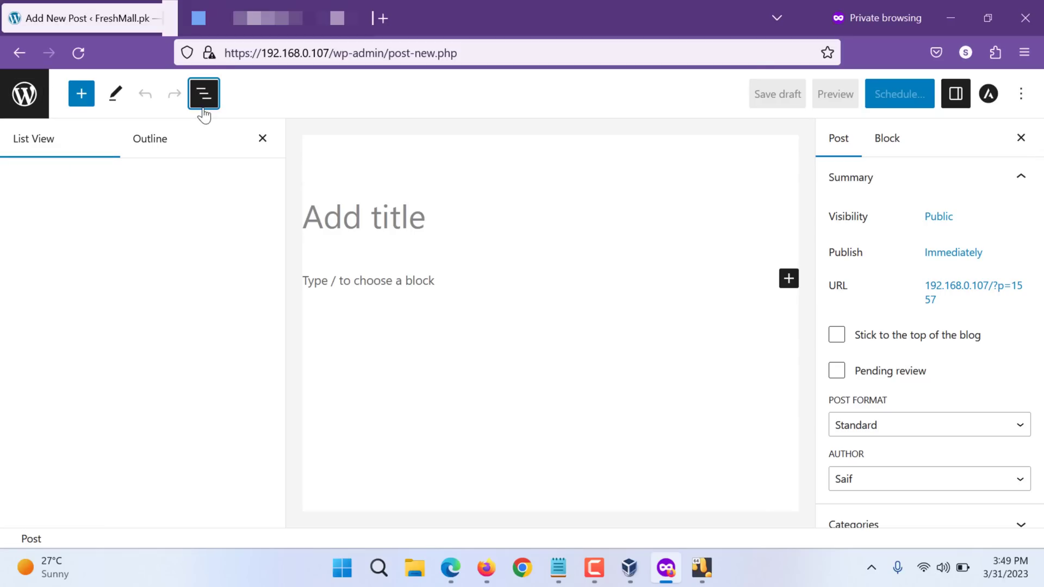
{"action": "left_click", "coordinate": [152, 158]}
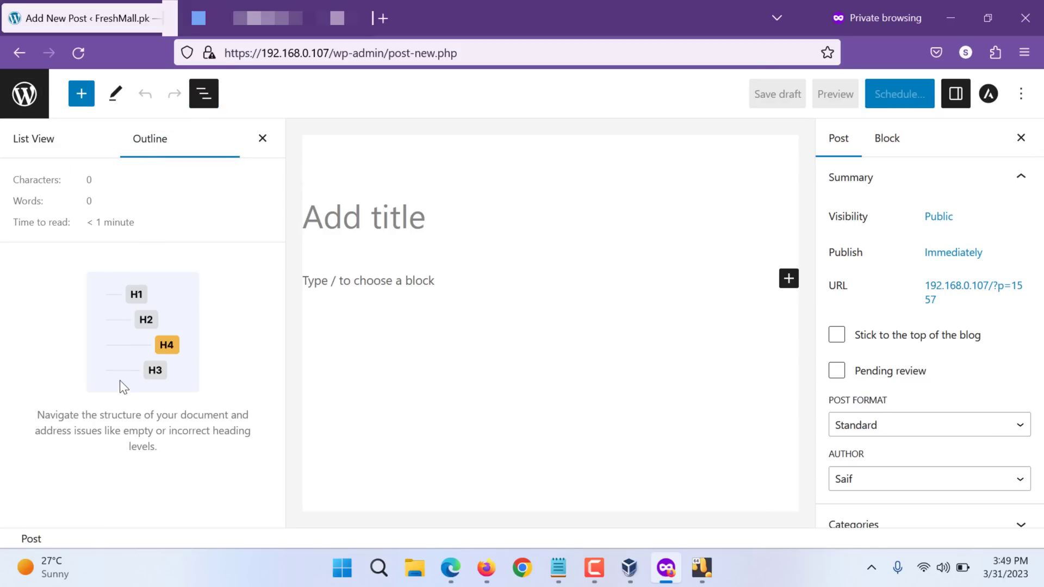
{"action": "left_click", "coordinate": [70, 146]}
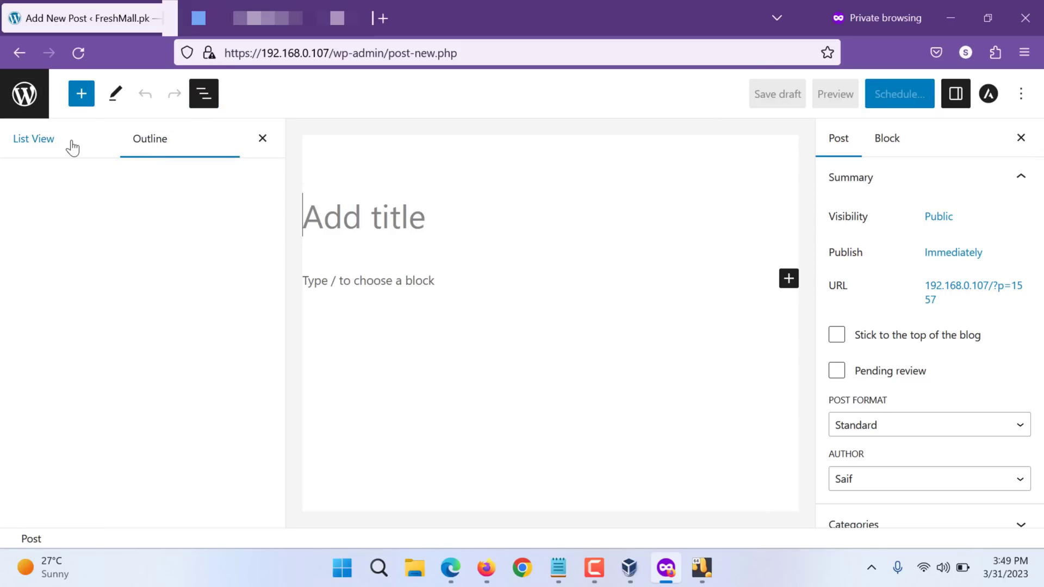
{"action": "left_click", "coordinate": [117, 97]}
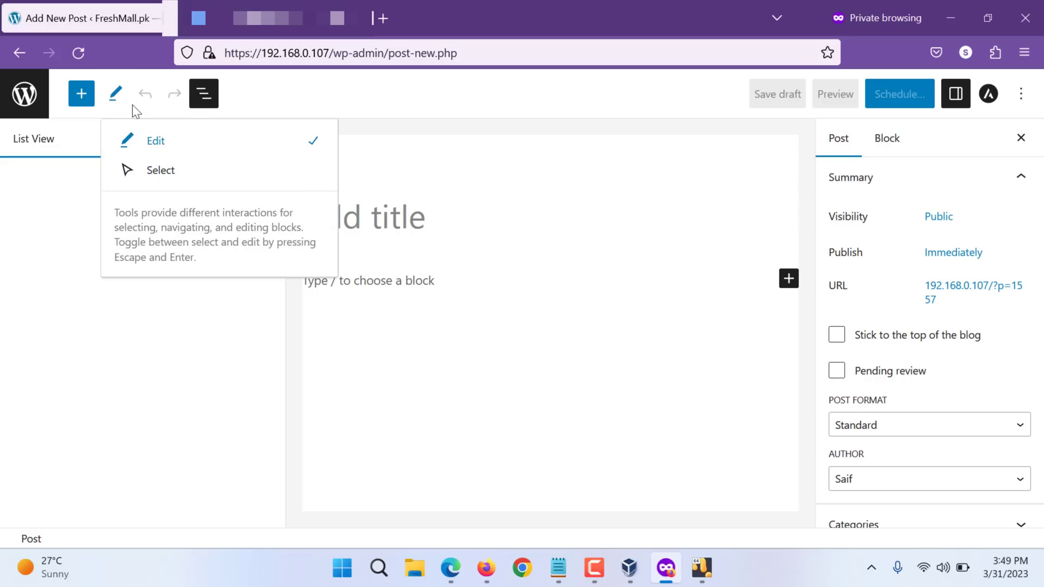
{"action": "left_click", "coordinate": [85, 104]}
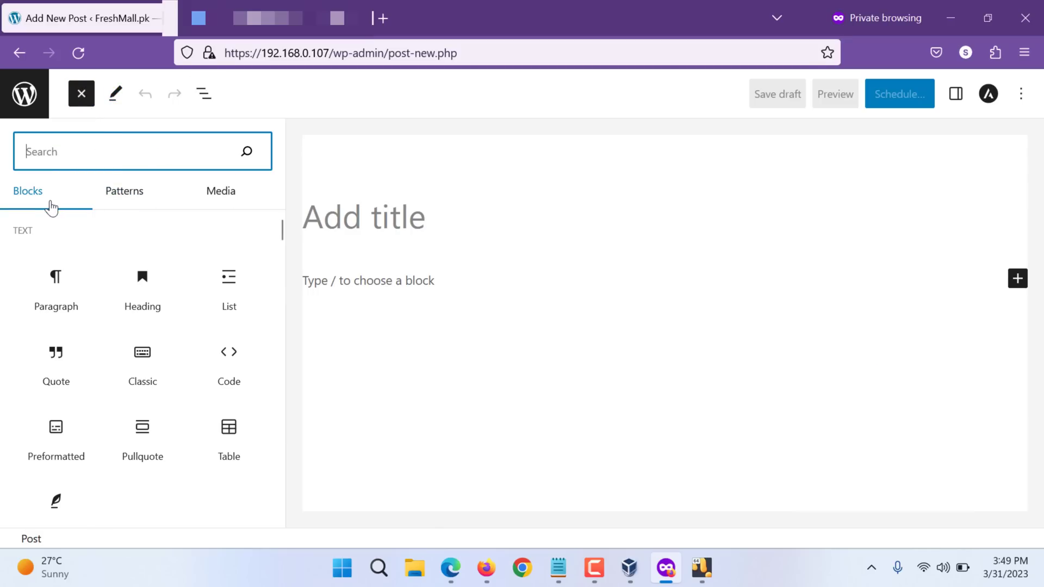
- Search Openverse media for 'crypto' and insert the gold Bitcoin coin image into the post
{"action": "left_click", "coordinate": [50, 206]}
{"action": "left_click", "coordinate": [125, 204]}
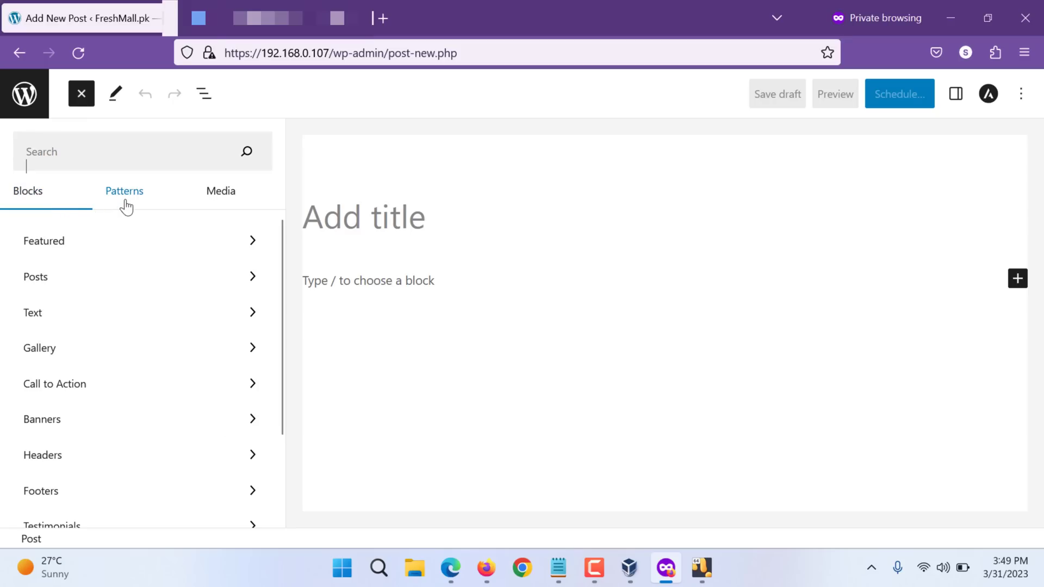
{"action": "left_click", "coordinate": [223, 196]}
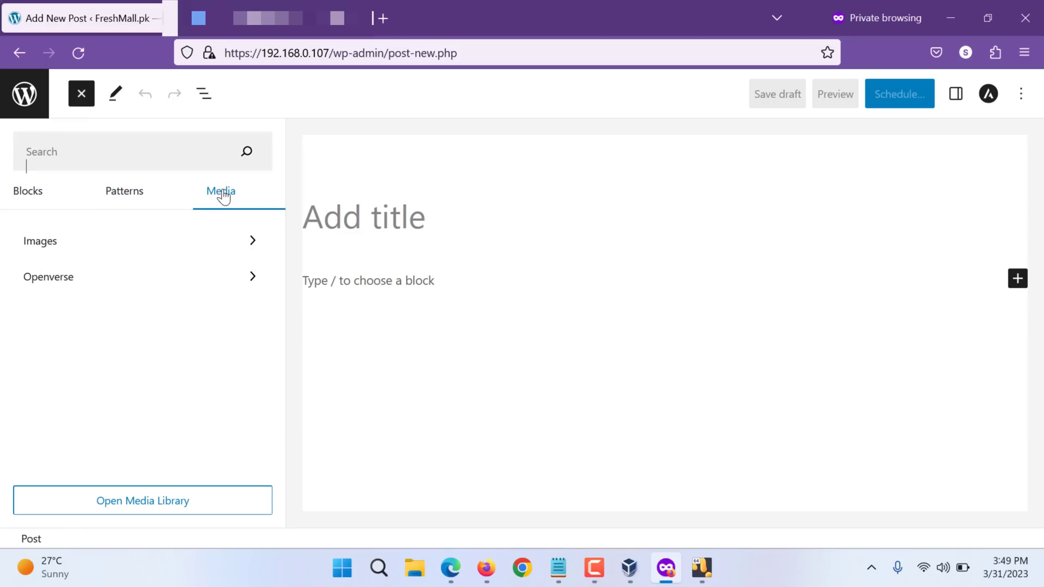
{"action": "left_click", "coordinate": [109, 285]}
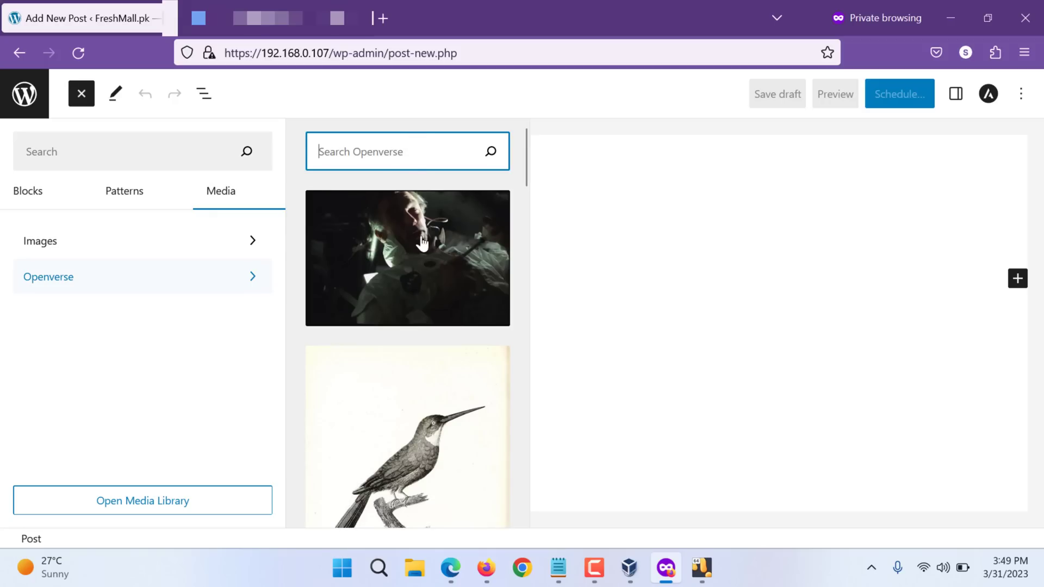
{"action": "scroll", "coordinate": [421, 324], "scroll_direction": "down", "scroll_amount": 5}
{"action": "scroll", "coordinate": [422, 325], "scroll_direction": "up", "scroll_amount": 5}
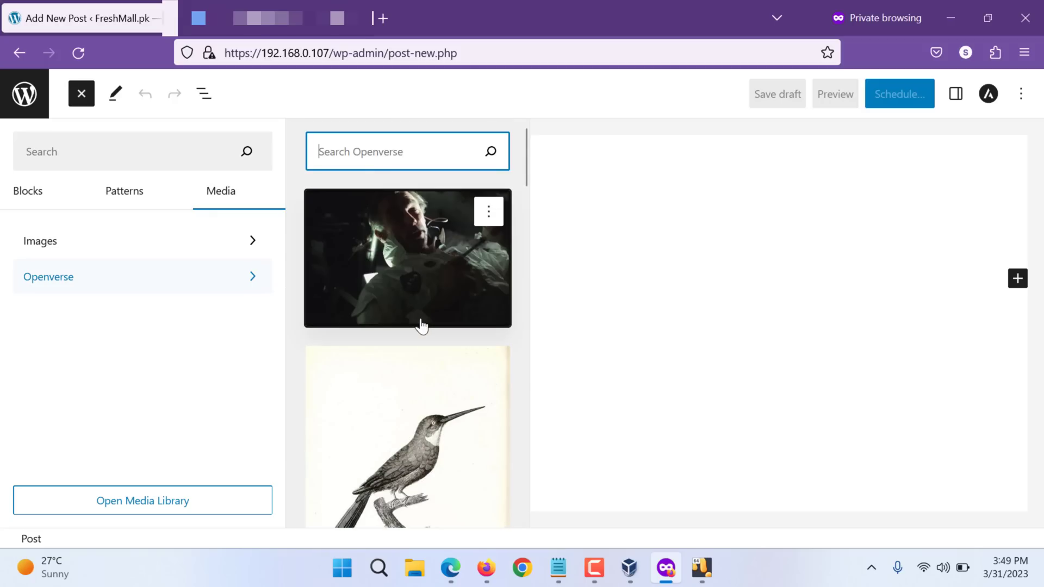
{"action": "type", "text": "crypto"}
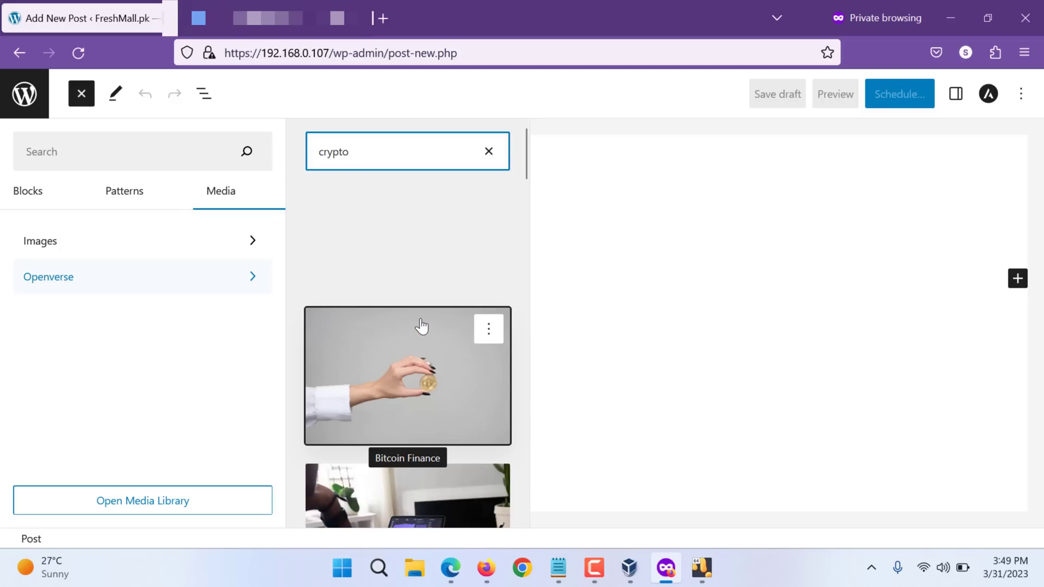
{"action": "scroll", "coordinate": [421, 325], "scroll_direction": "down", "scroll_amount": 3}
{"action": "scroll", "coordinate": [421, 326], "scroll_direction": "down", "scroll_amount": 2}
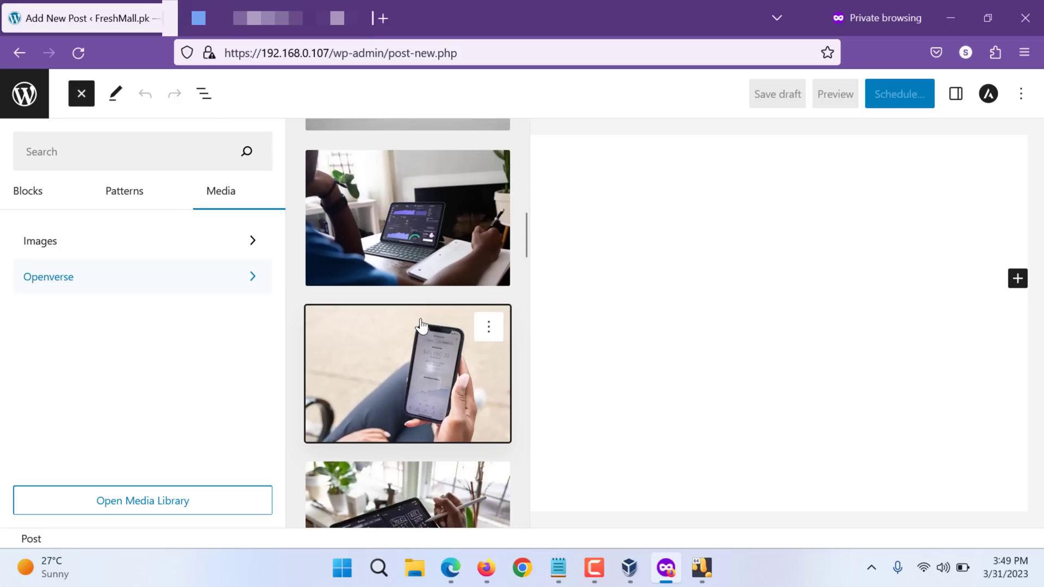
{"action": "scroll", "coordinate": [420, 325], "scroll_direction": "down", "scroll_amount": 2}
{"action": "scroll", "coordinate": [428, 323], "scroll_direction": "down", "scroll_amount": 2}
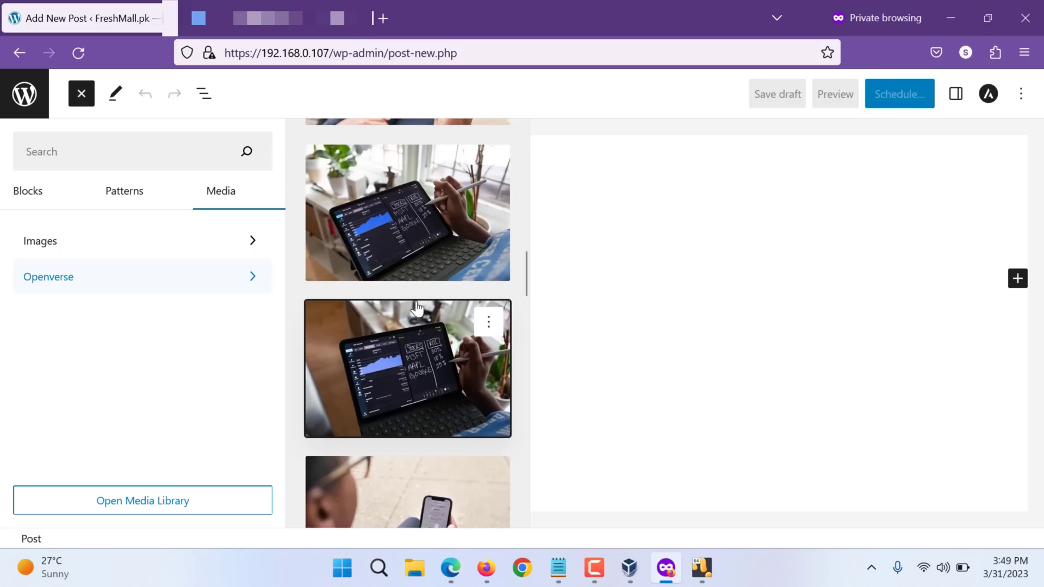
{"action": "scroll", "coordinate": [437, 321], "scroll_direction": "down", "scroll_amount": 2}
{"action": "scroll", "coordinate": [426, 343], "scroll_direction": "down", "scroll_amount": 3}
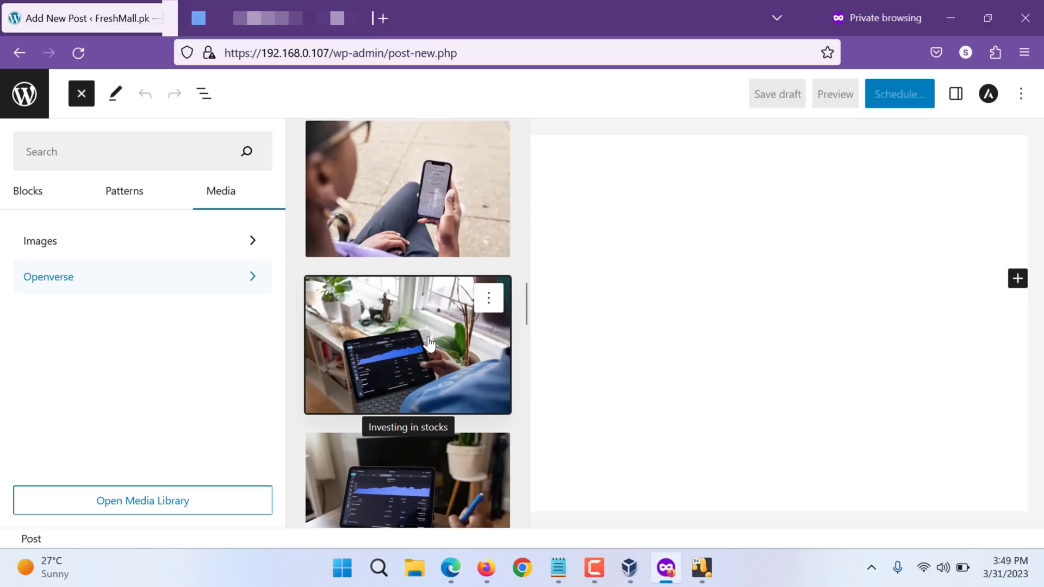
{"action": "scroll", "coordinate": [428, 343], "scroll_direction": "down", "scroll_amount": 3}
{"action": "scroll", "coordinate": [429, 343], "scroll_direction": "down", "scroll_amount": 3}
{"action": "scroll", "coordinate": [429, 343], "scroll_direction": "down", "scroll_amount": 2}
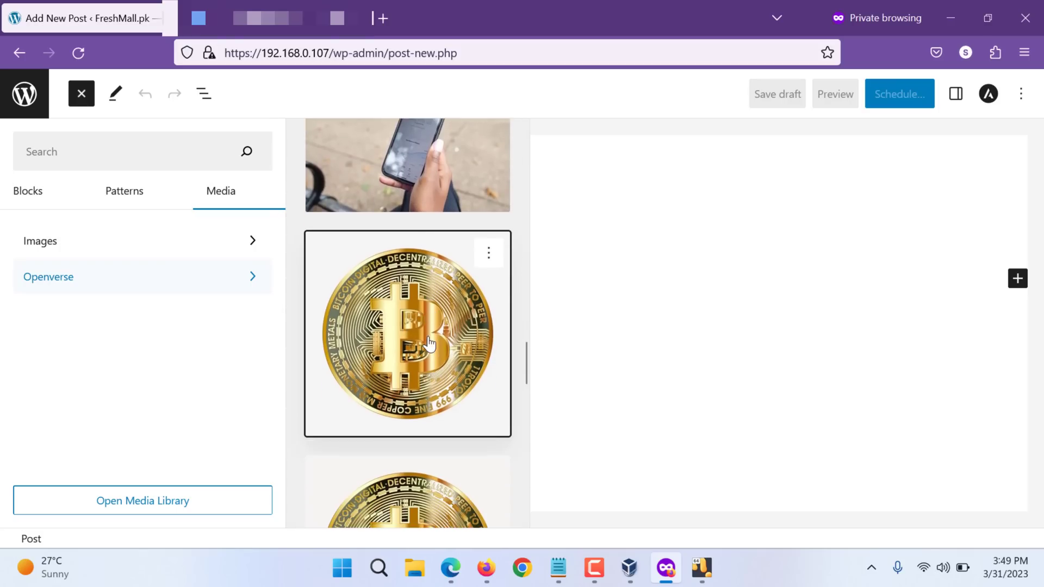
{"action": "left_click", "coordinate": [473, 256]}
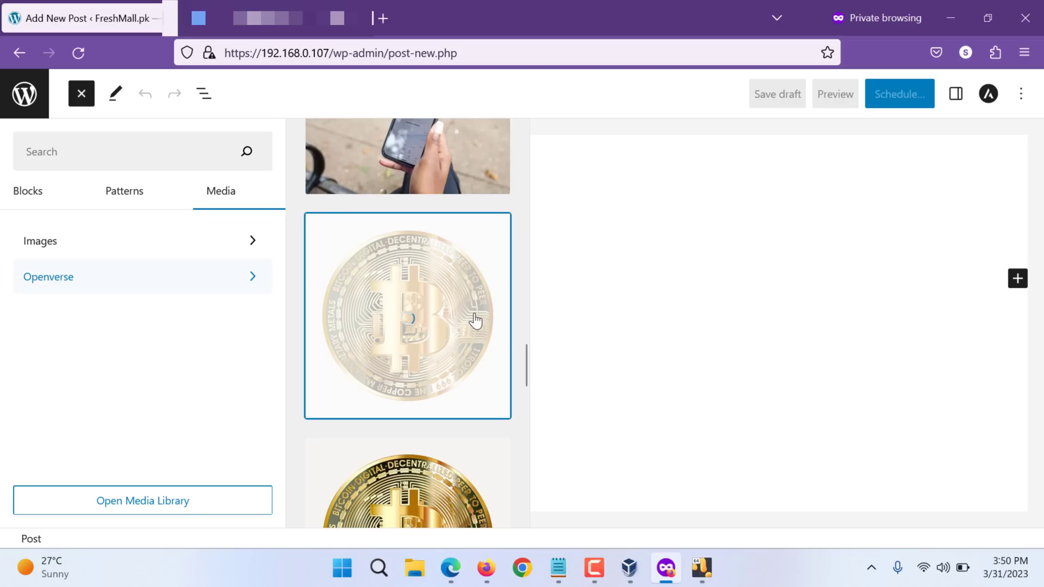
- Select the inserted coin image and leave it without a caption
{"action": "left_click", "coordinate": [734, 249]}
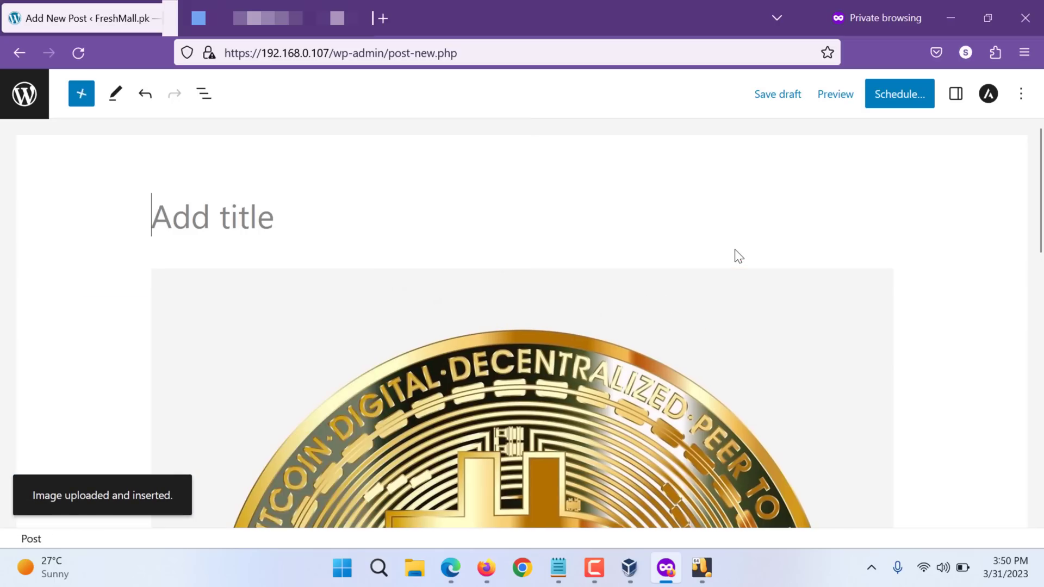
{"action": "left_click", "coordinate": [228, 296]}
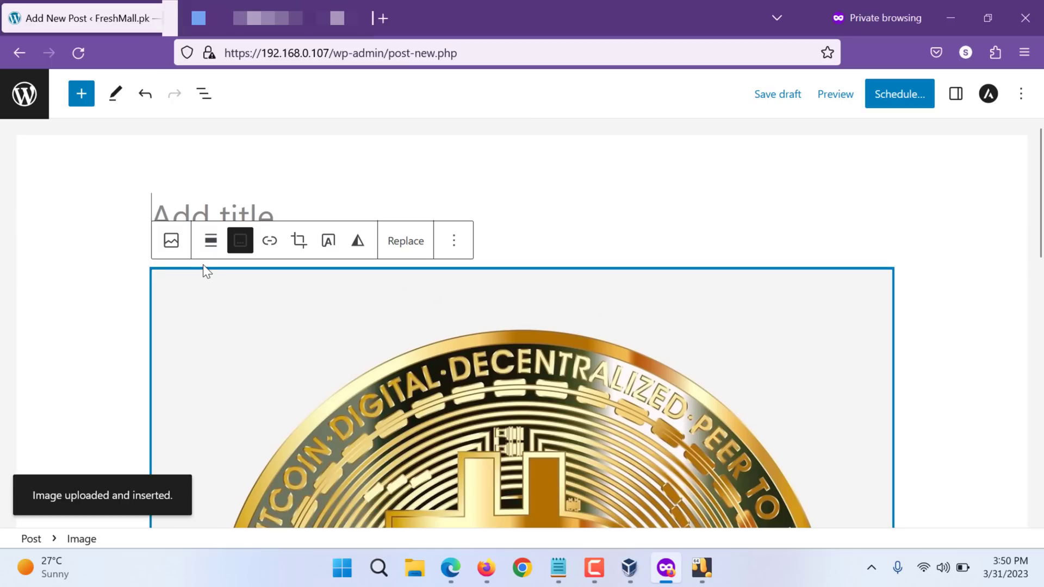
{"action": "left_click", "coordinate": [252, 255]}
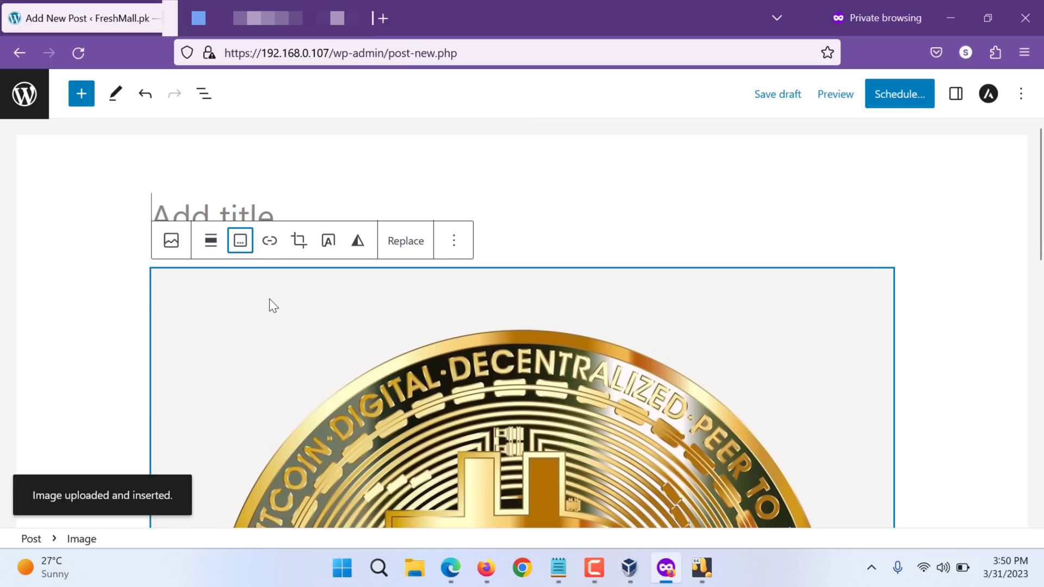
{"action": "scroll", "coordinate": [269, 298], "scroll_direction": "down", "scroll_amount": 8}
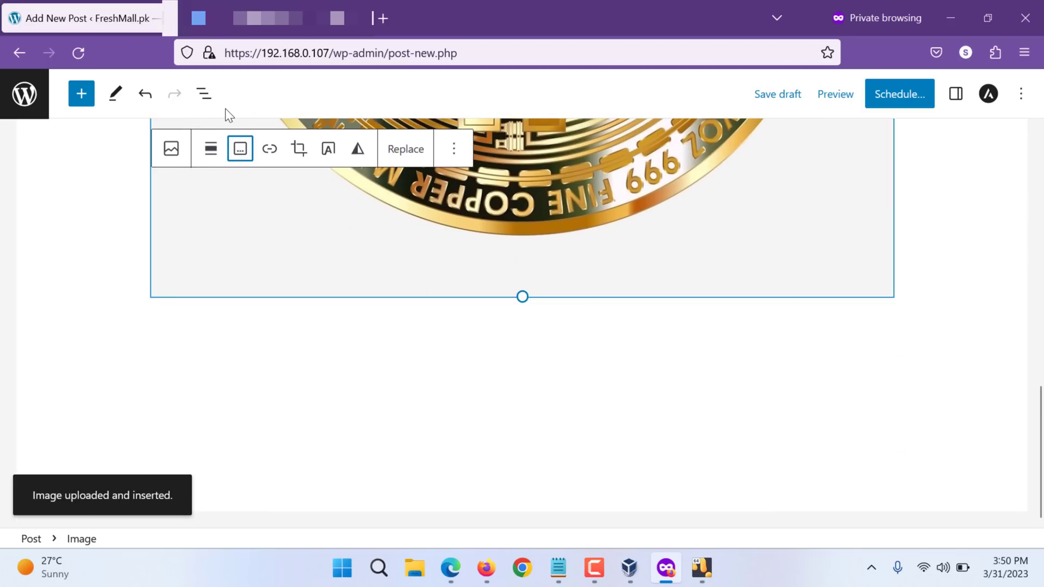
{"action": "left_click", "coordinate": [245, 166]}
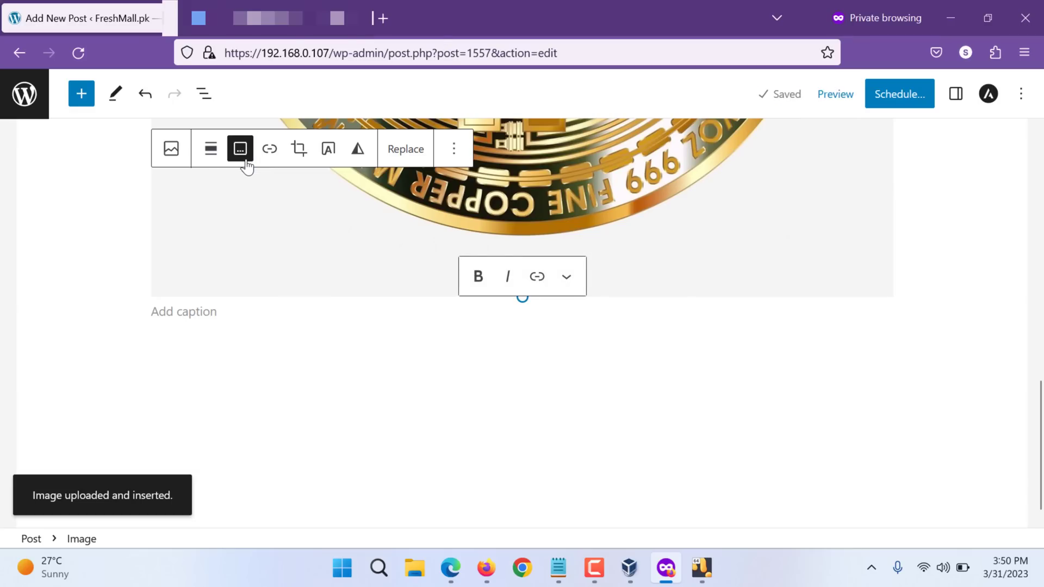
{"action": "left_click", "coordinate": [245, 162]}
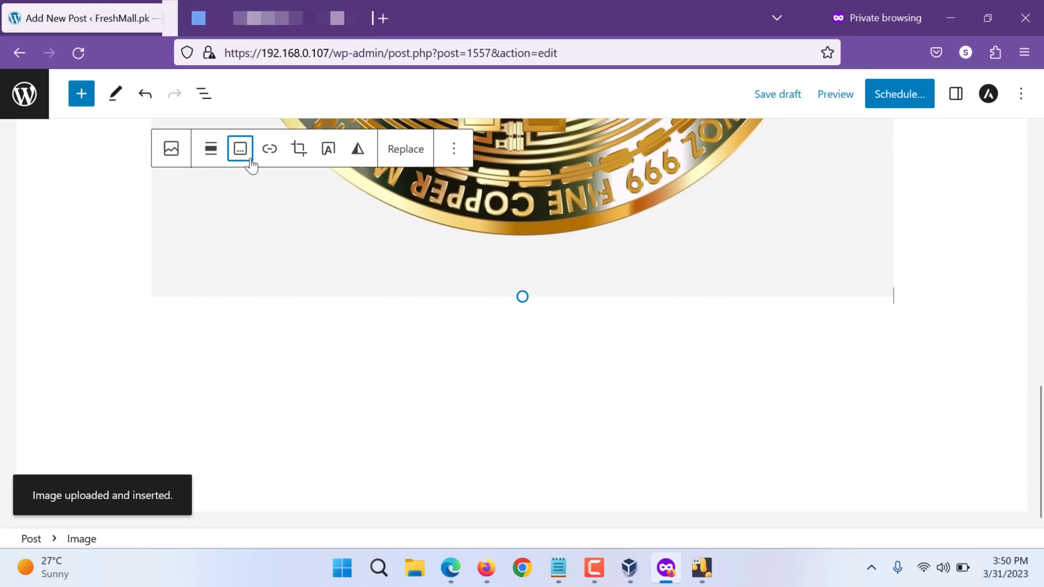
{"action": "scroll", "coordinate": [412, 276], "scroll_direction": "up", "scroll_amount": 5}
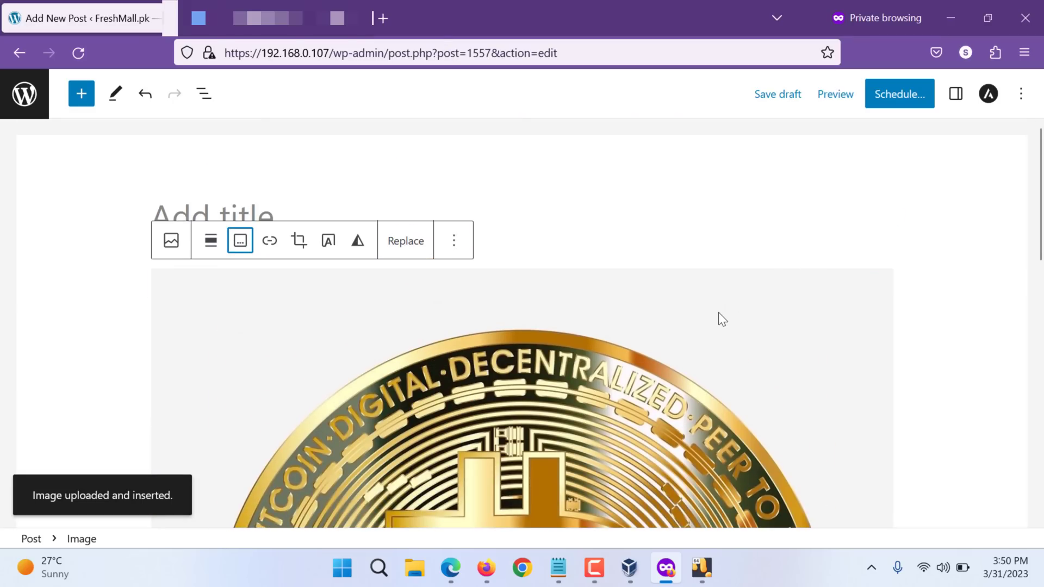
- Set the post's content layout to Narrow Width in the Astra settings
{"action": "left_click", "coordinate": [988, 95]}
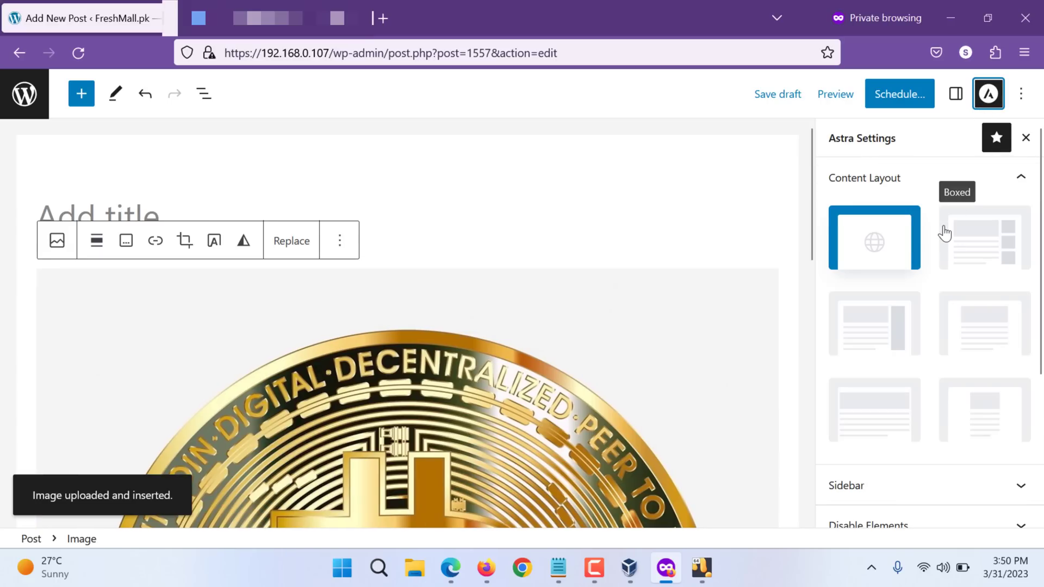
{"action": "scroll", "coordinate": [945, 233], "scroll_direction": "down", "scroll_amount": 3}
{"action": "left_click", "coordinate": [909, 242]}
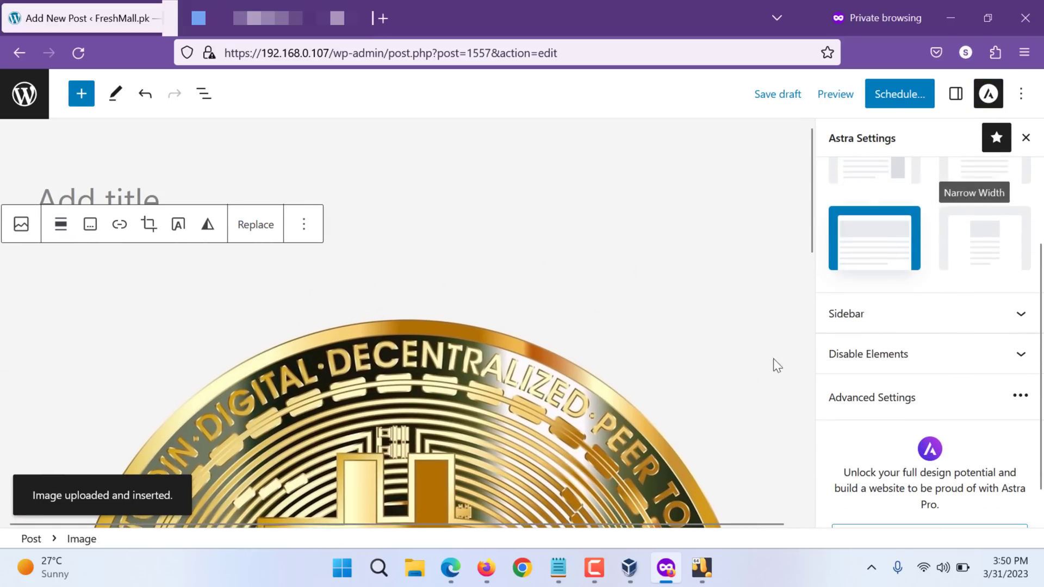
{"action": "left_click", "coordinate": [992, 273]}
{"action": "scroll", "coordinate": [990, 269], "scroll_direction": "up", "scroll_amount": 2}
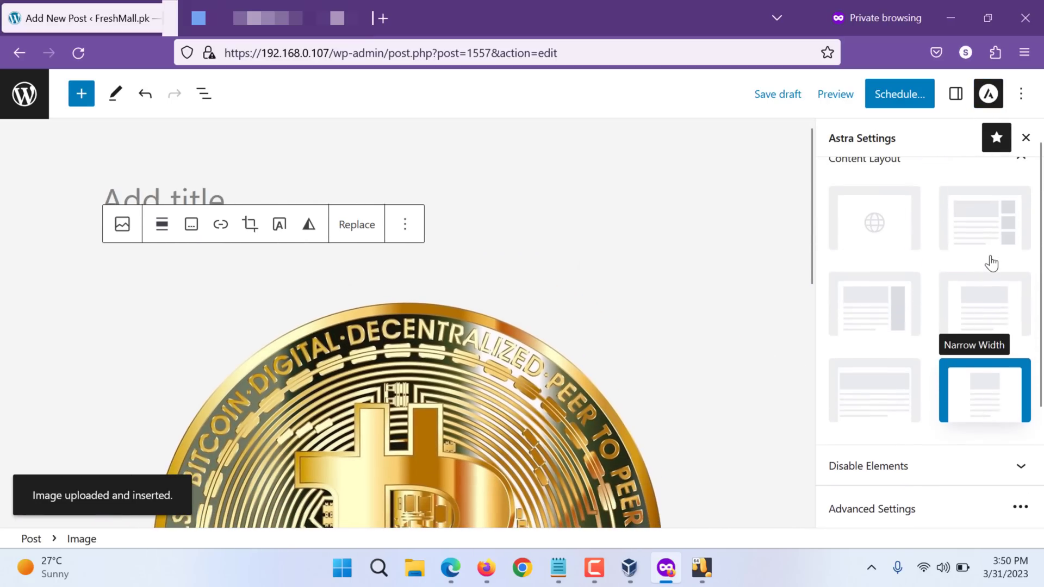
{"action": "left_click", "coordinate": [956, 94]}
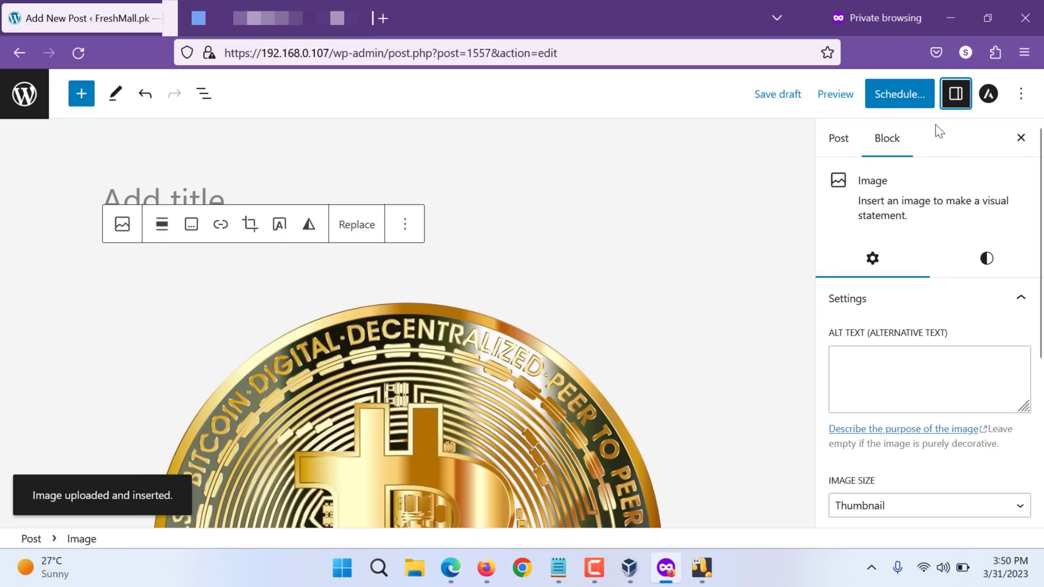
{"action": "left_click", "coordinate": [841, 150]}
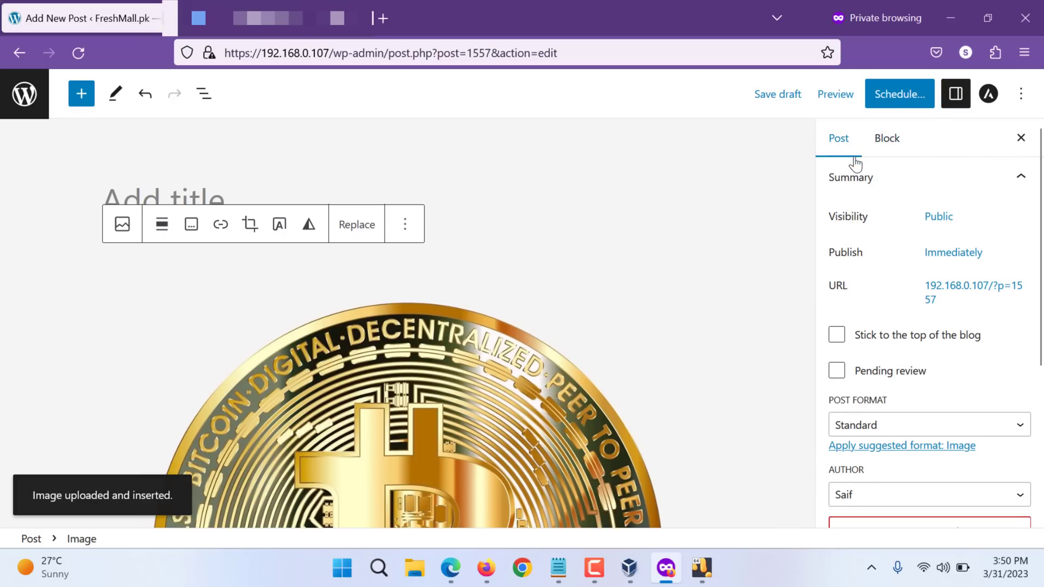
{"action": "left_click", "coordinate": [893, 146]}
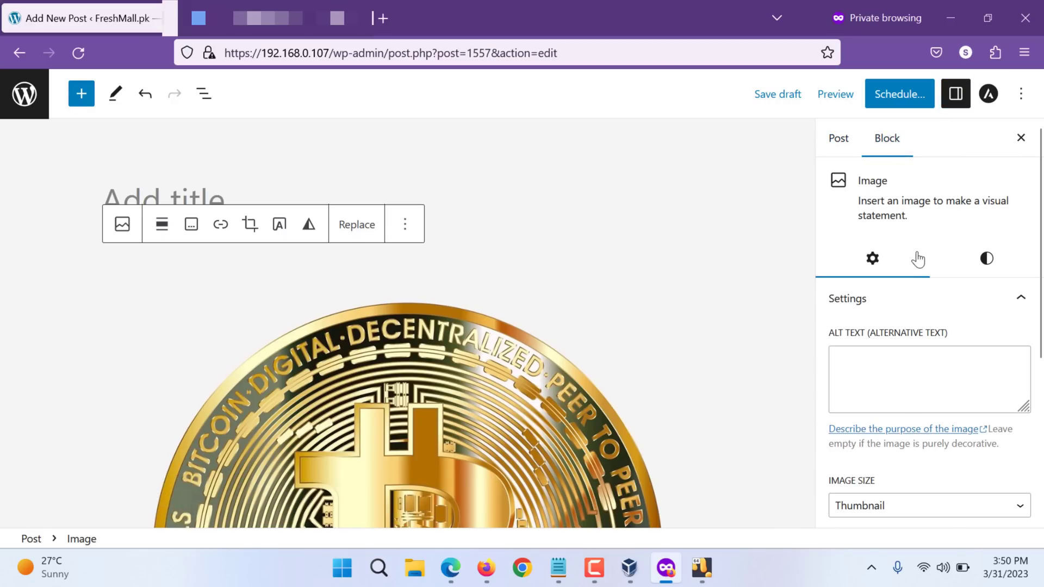
{"action": "scroll", "coordinate": [848, 327], "scroll_direction": "down", "scroll_amount": 5}
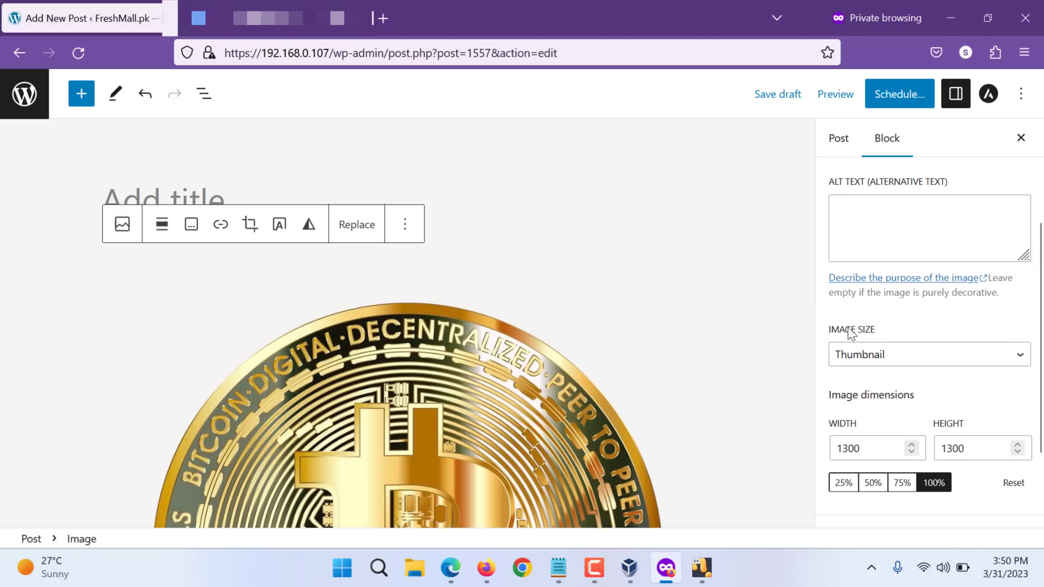
{"action": "left_click", "coordinate": [858, 292]}
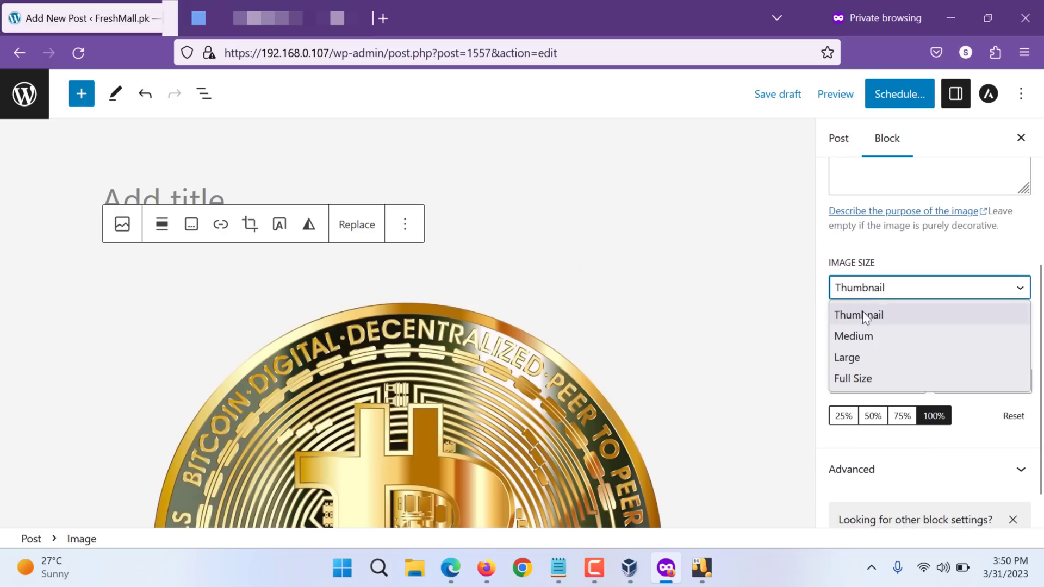
{"action": "left_click", "coordinate": [917, 252]}
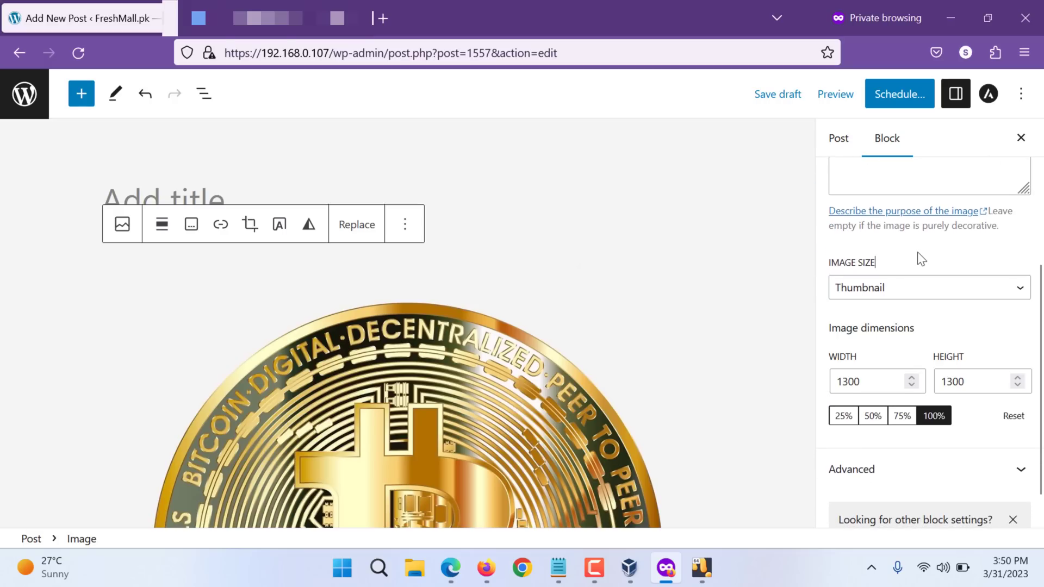
{"action": "scroll", "coordinate": [918, 253], "scroll_direction": "down", "scroll_amount": 1}
{"action": "scroll", "coordinate": [917, 253], "scroll_direction": "up", "scroll_amount": 3}
- Try a thick rounded border on the coin image, then reset border and radius to defaults
{"action": "left_click", "coordinate": [987, 258]}
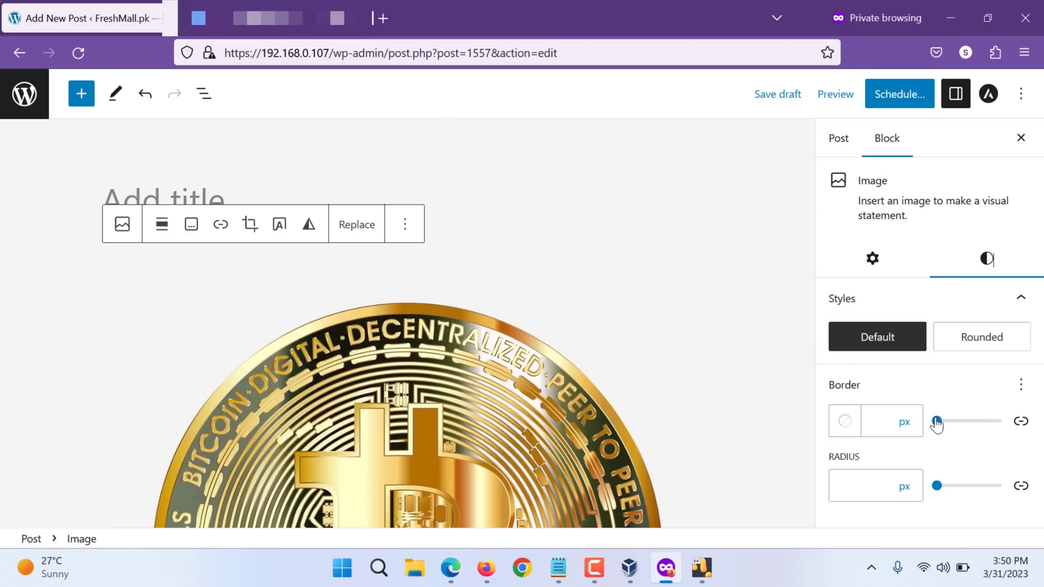
{"action": "mouse_move", "coordinate": [937, 421]}
{"action": "left_mouse_down"}
{"action": "mouse_move", "coordinate": [992, 419]}
{"action": "mouse_move", "coordinate": [963, 421]}
{"action": "left_mouse_up"}
{"action": "left_click", "coordinate": [939, 485]}
{"action": "left_click_drag", "start_coordinate": [980, 487], "coordinate": [993, 488]}
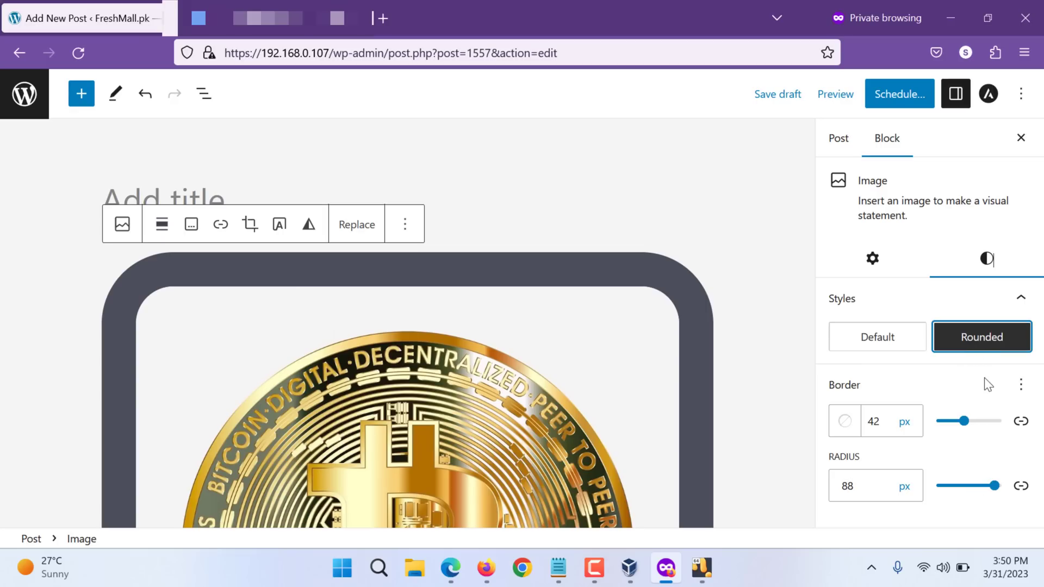
{"action": "left_click", "coordinate": [1020, 387]}
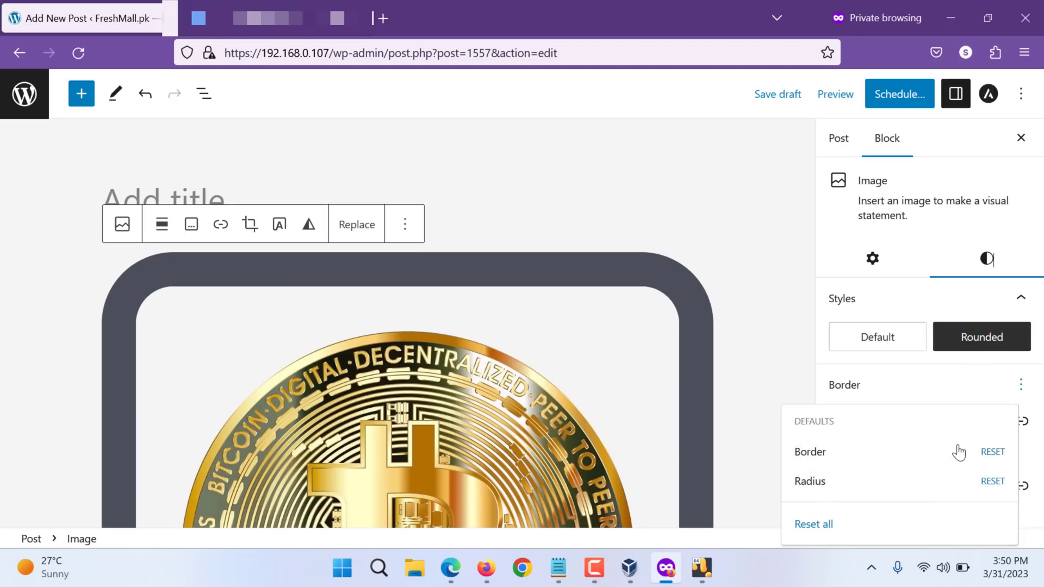
{"action": "left_click", "coordinate": [828, 529]}
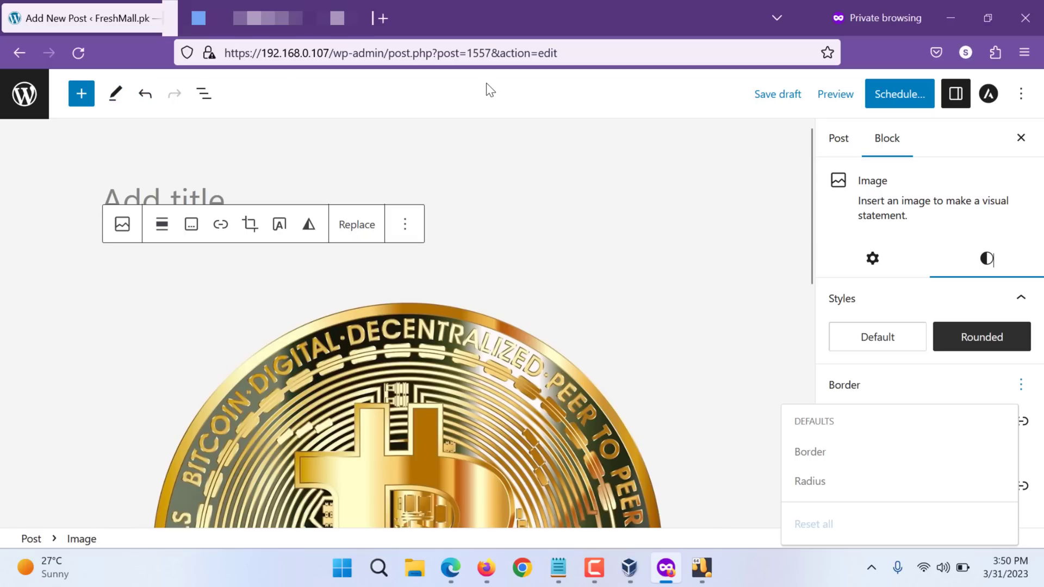
- Schedule the untitled post and return to the Posts list showing it published
{"action": "left_click", "coordinate": [890, 99]}
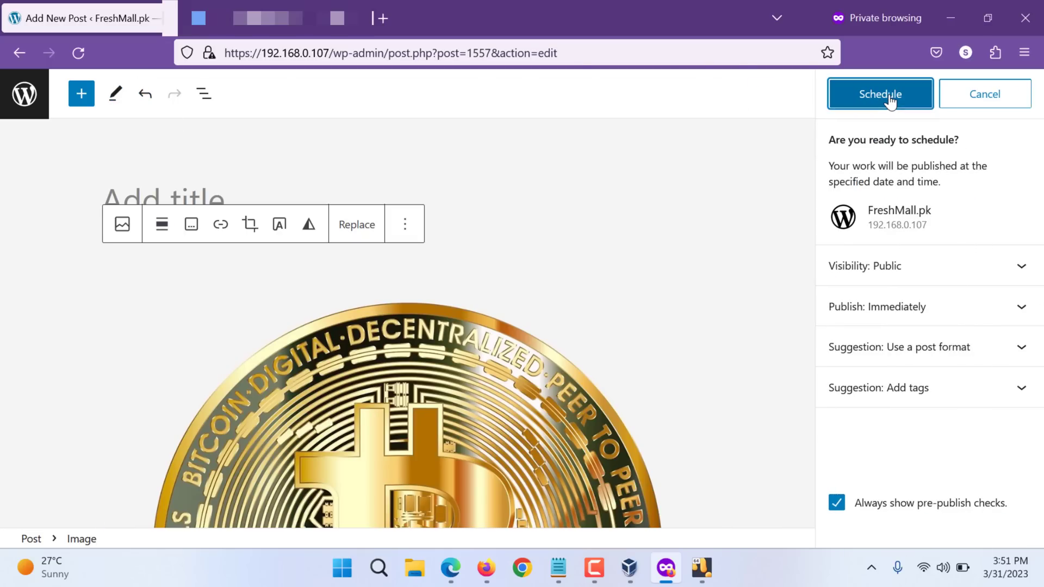
{"action": "left_click", "coordinate": [865, 108]}
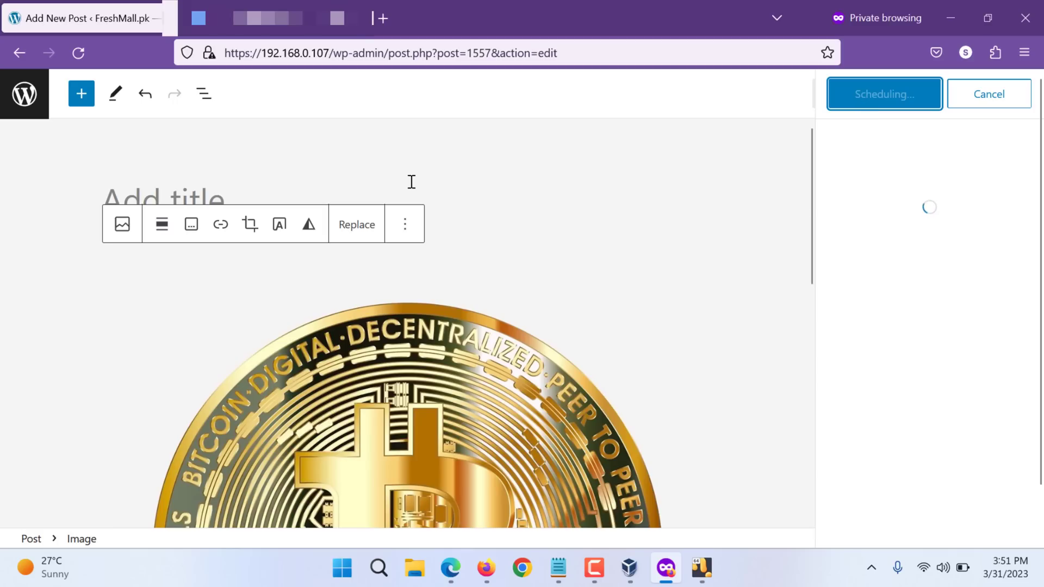
{"action": "left_click", "coordinate": [38, 102]}
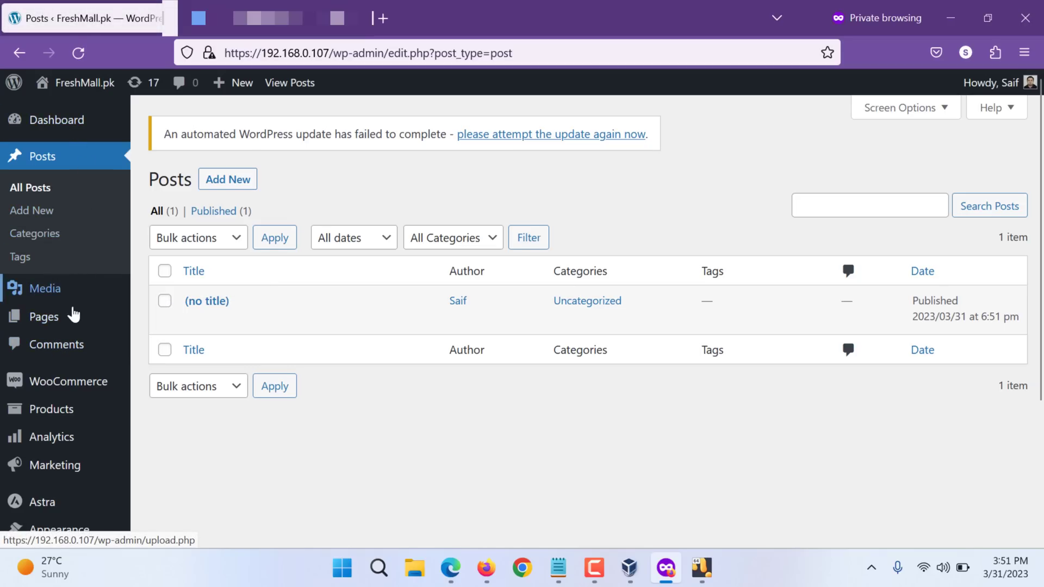
{"action": "scroll", "coordinate": [77, 298], "scroll_direction": "down", "scroll_amount": 3}
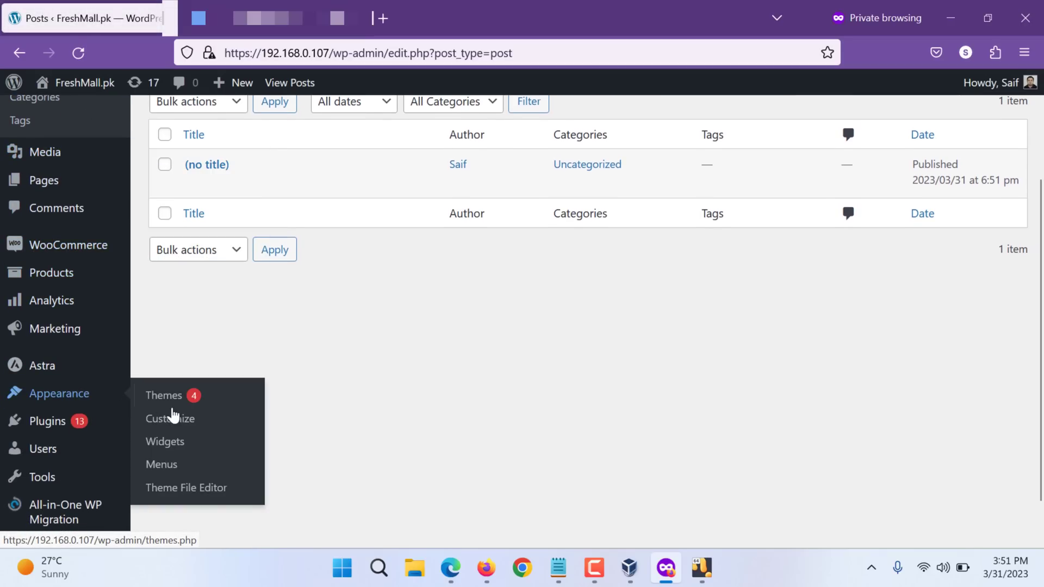
{"action": "mouse_move", "coordinate": [59, 393]}
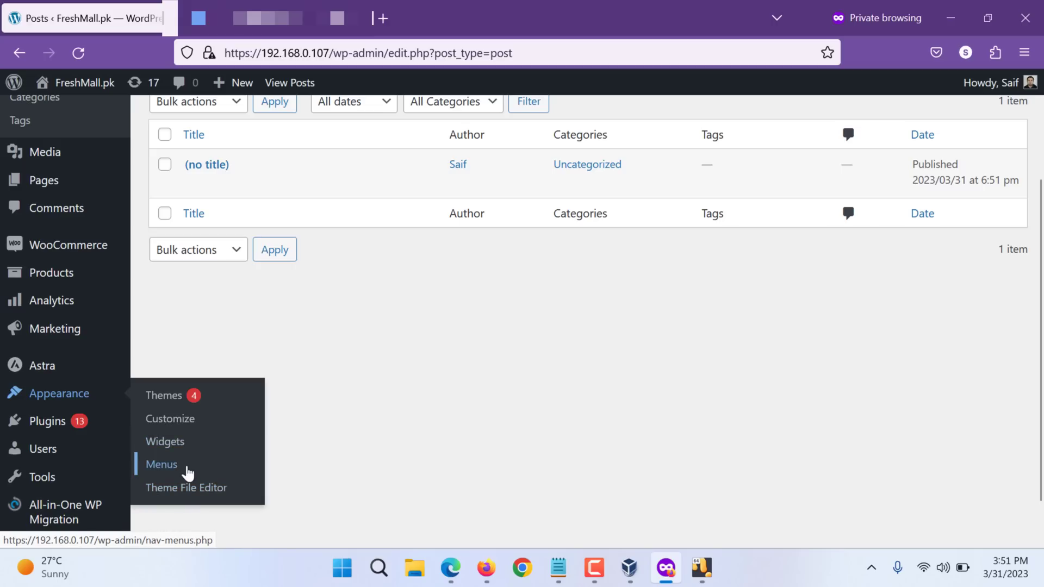
- Go to Appearance > Menus and manage the menus in the live-preview Customizer
{"action": "left_click", "coordinate": [188, 473]}
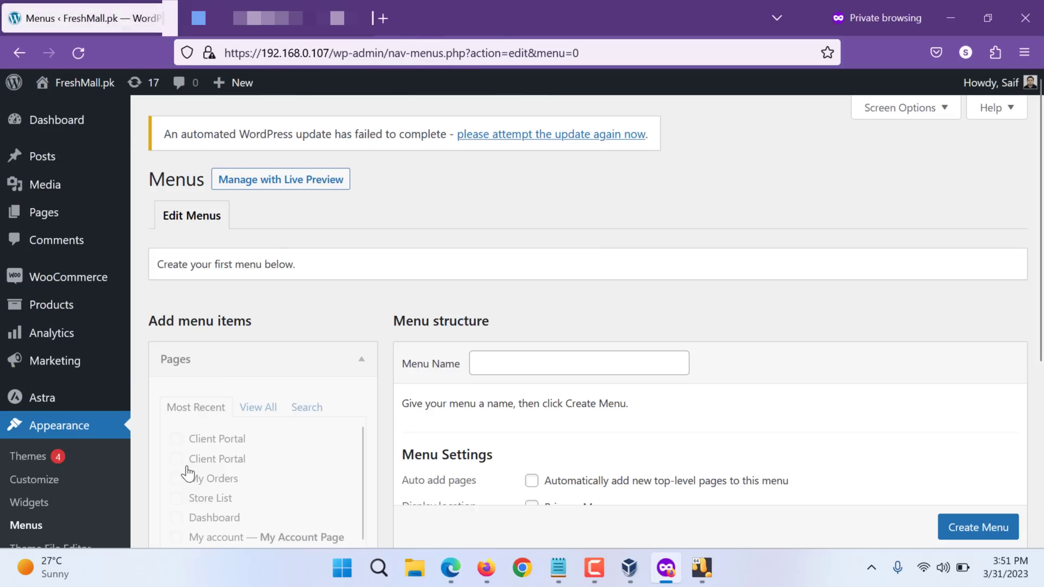
{"action": "scroll", "coordinate": [428, 350], "scroll_direction": "down", "scroll_amount": 3}
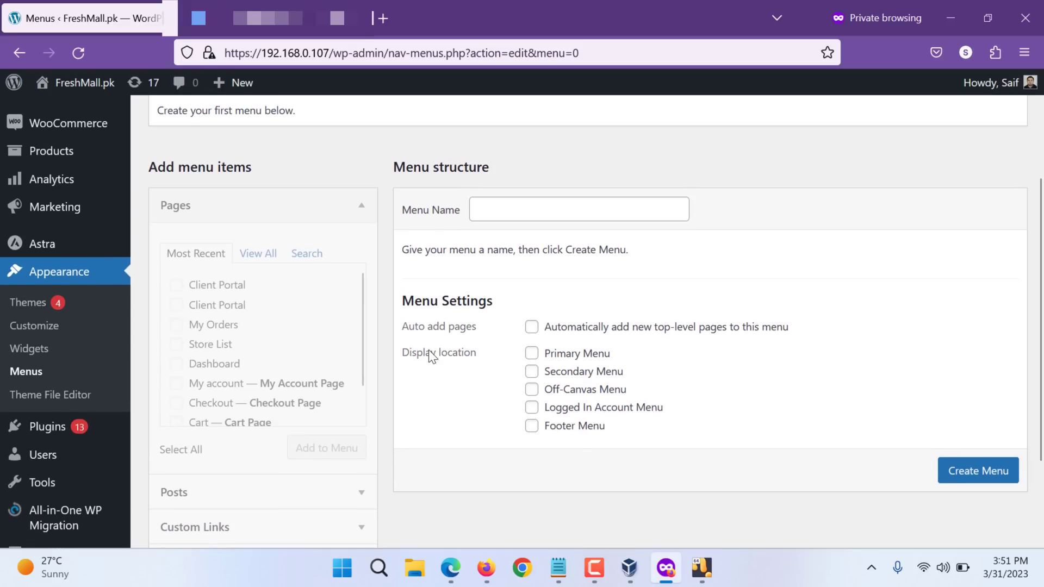
{"action": "scroll", "coordinate": [427, 350], "scroll_direction": "up", "scroll_amount": 3}
{"action": "left_click", "coordinate": [278, 180]}
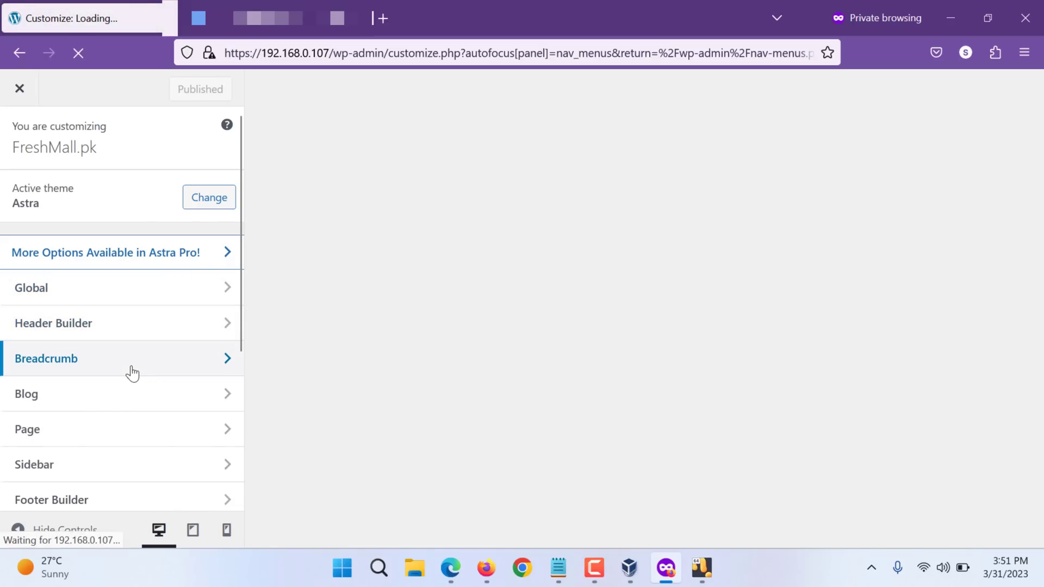
{"action": "scroll", "coordinate": [132, 372], "scroll_direction": "down", "scroll_amount": 2}
{"action": "scroll", "coordinate": [132, 373], "scroll_direction": "down", "scroll_amount": 3}
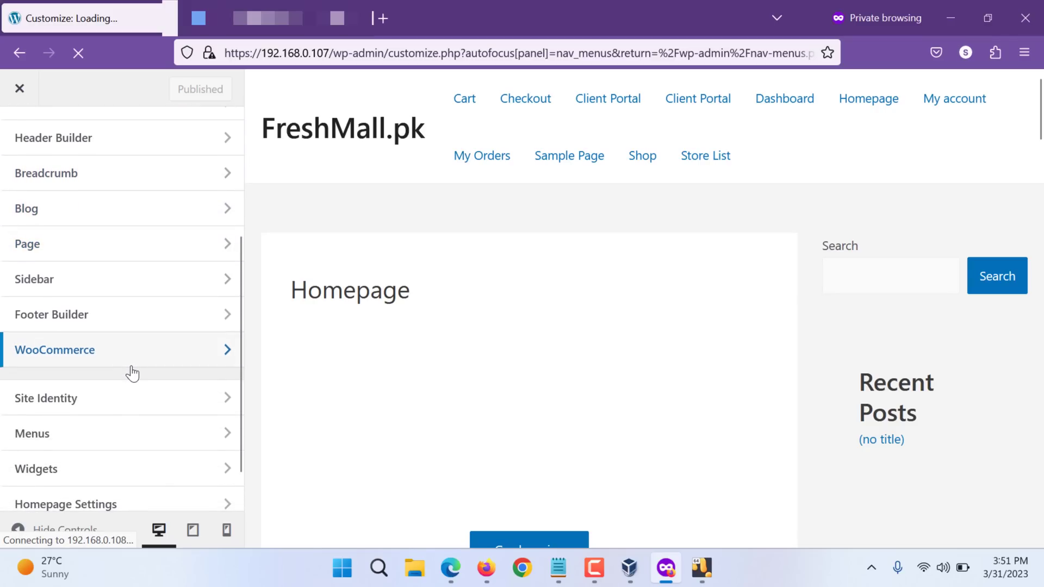
{"action": "scroll", "coordinate": [132, 373], "scroll_direction": "down", "scroll_amount": 1}
- Create a new menu named Main Menu assigned to the Primary Menu location
{"action": "left_click", "coordinate": [109, 395]}
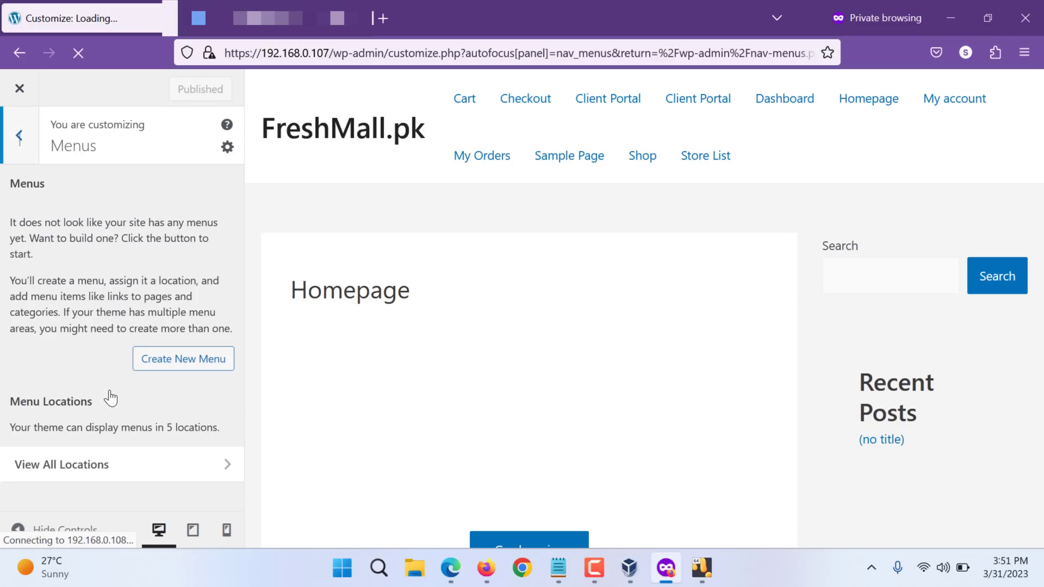
{"action": "left_click", "coordinate": [161, 362]}
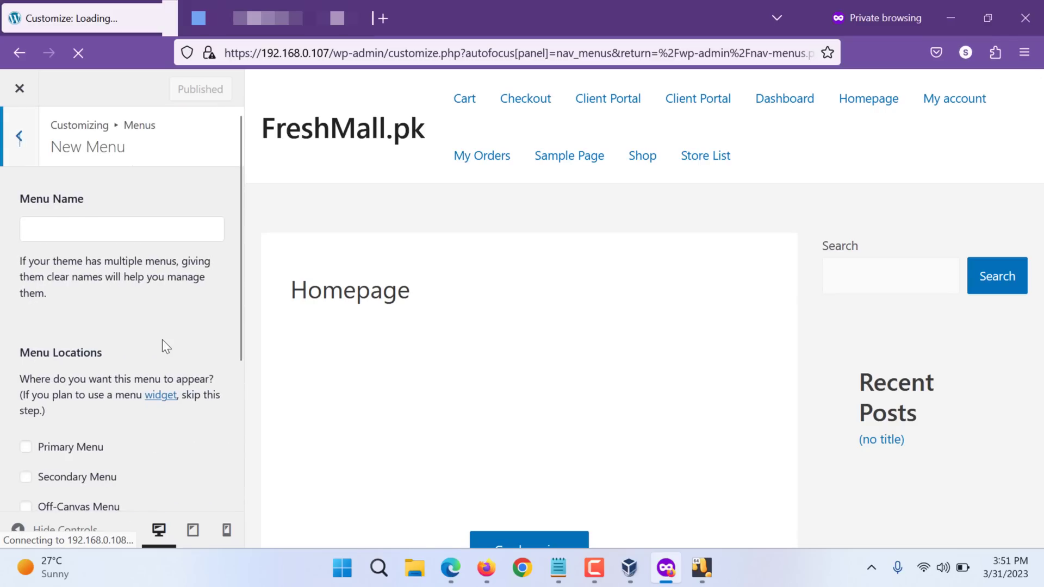
{"action": "left_click", "coordinate": [99, 233]}
{"action": "type", "text": "Main M"}
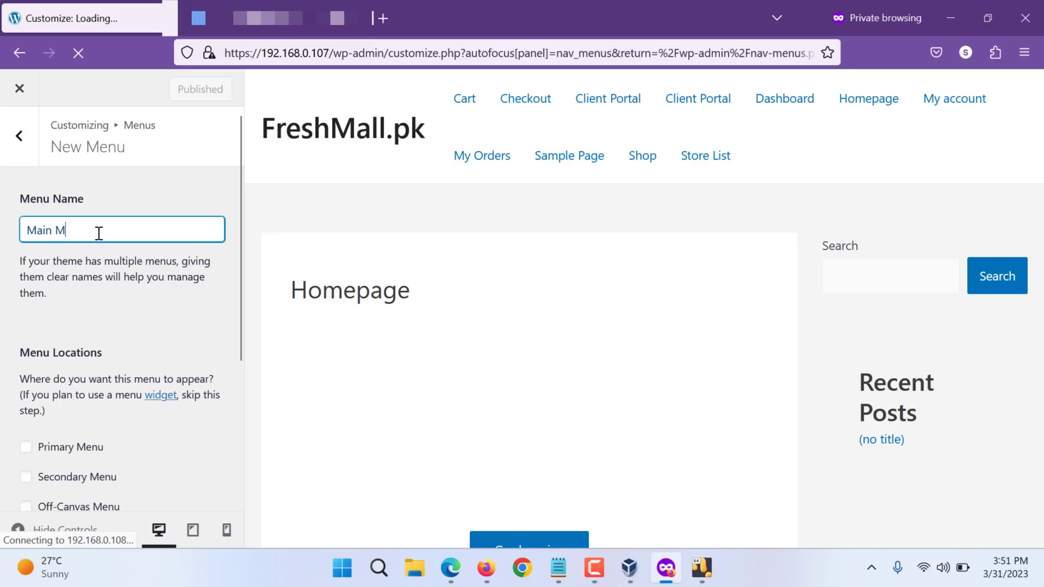
{"action": "type", "text": "enu"}
{"action": "scroll", "coordinate": [66, 289], "scroll_direction": "down", "scroll_amount": 3}
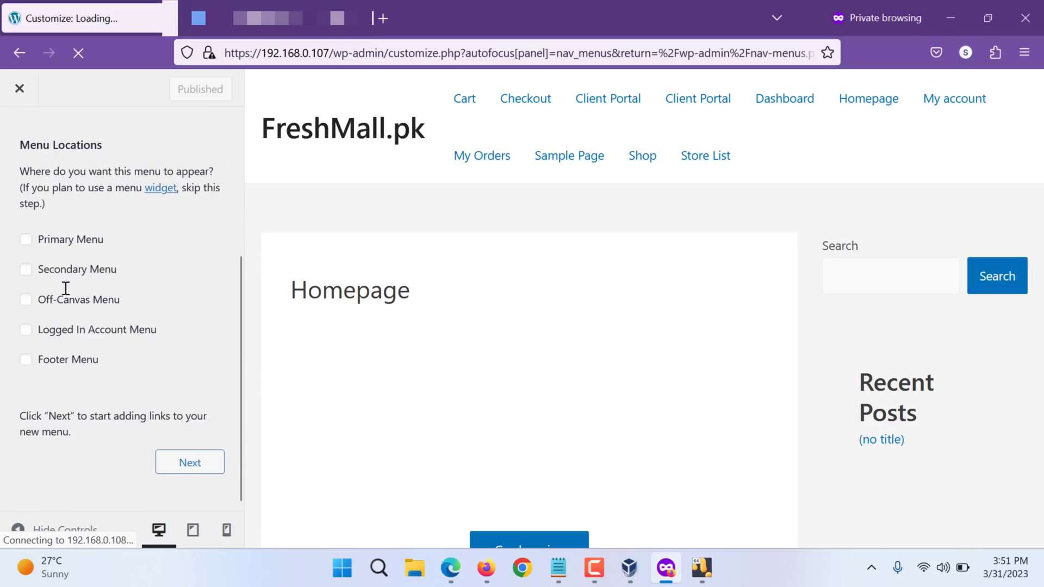
{"action": "left_click", "coordinate": [26, 238]}
{"action": "left_click", "coordinate": [183, 471]}
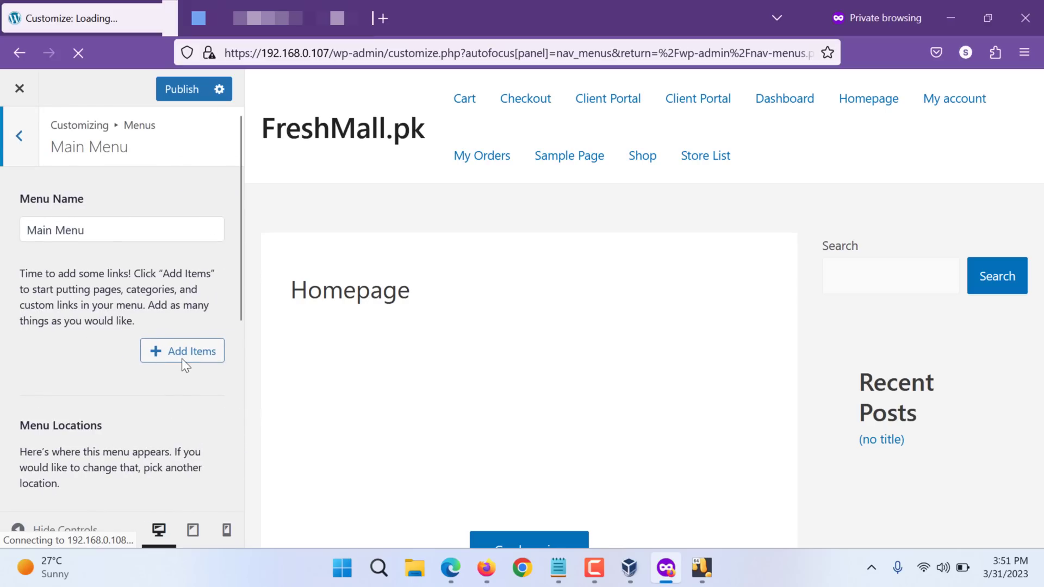
- Add the Dashboard, My account and Homepage pages to Main Menu
{"action": "left_click", "coordinate": [181, 355]}
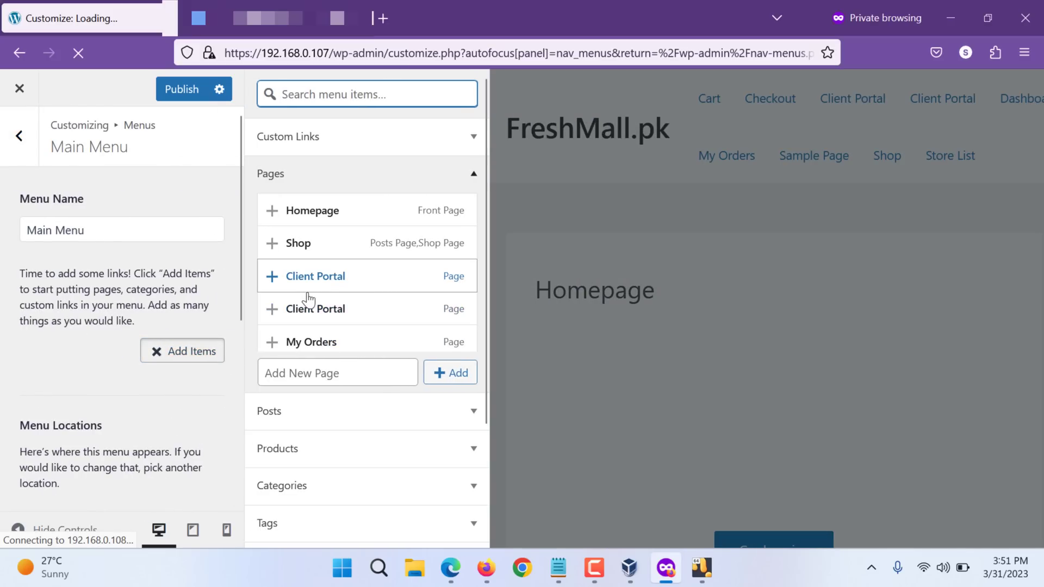
{"action": "scroll", "coordinate": [310, 301], "scroll_direction": "down", "scroll_amount": 5}
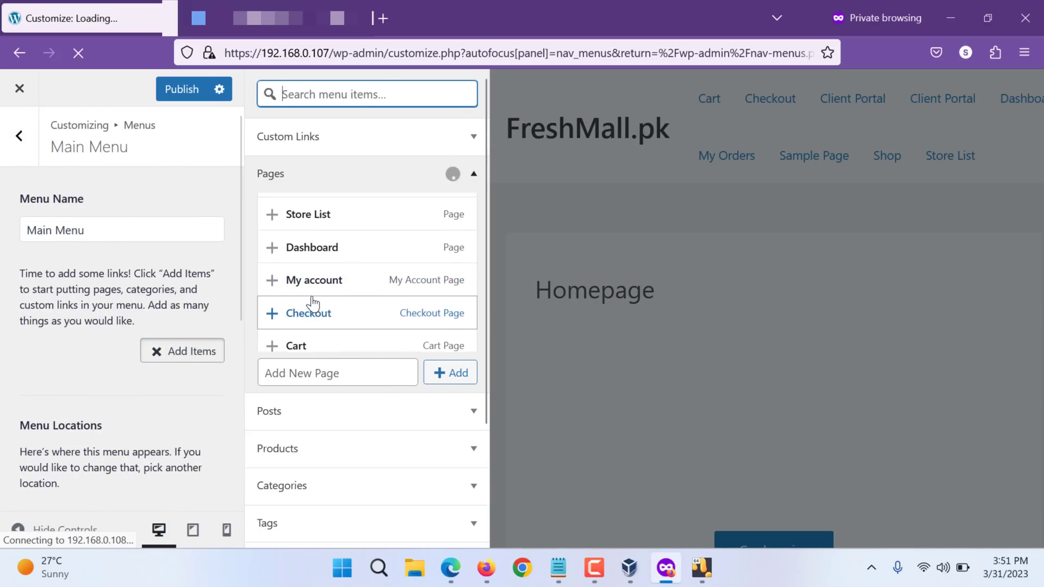
{"action": "left_click", "coordinate": [271, 262]}
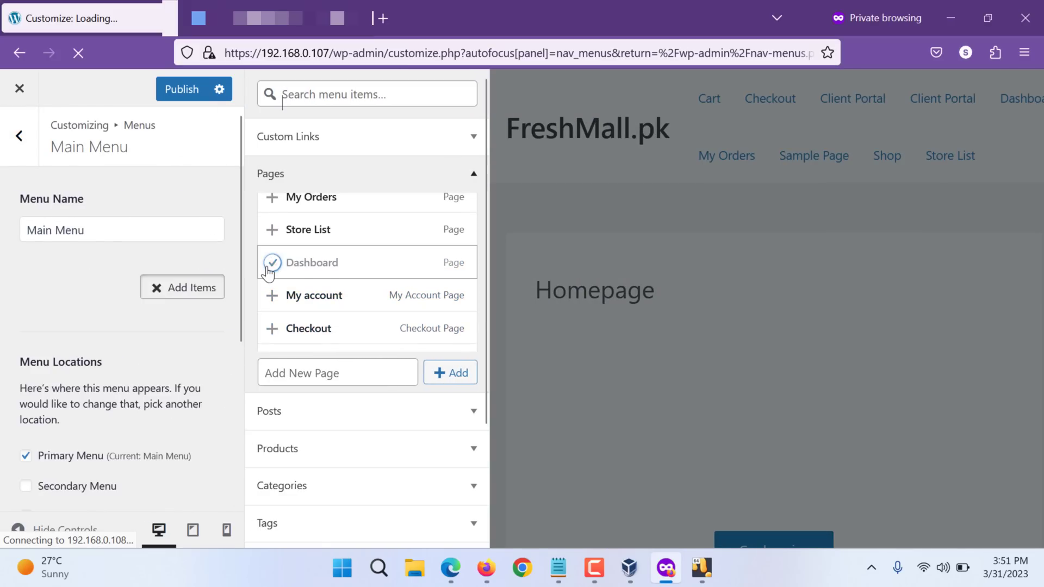
{"action": "left_click", "coordinate": [272, 296]}
{"action": "scroll", "coordinate": [275, 296], "scroll_direction": "down", "scroll_amount": 2}
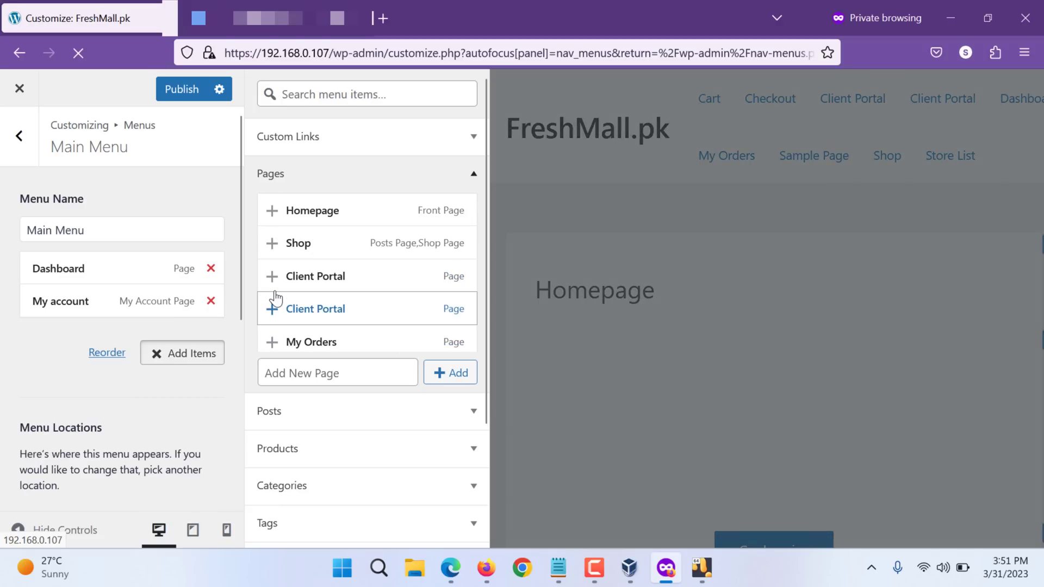
{"action": "left_click", "coordinate": [272, 210]}
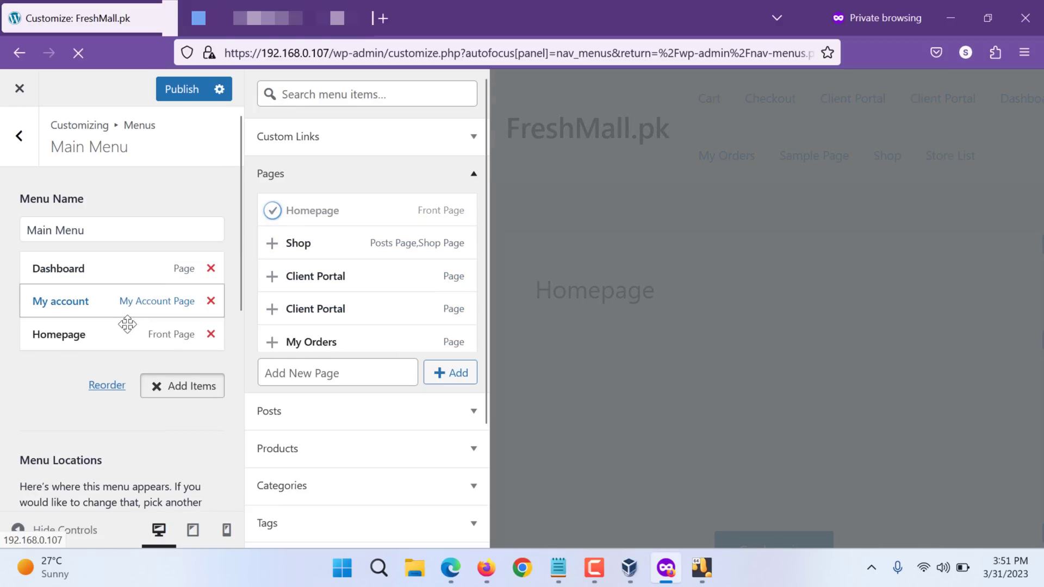
- Reorder the items to Homepage, My account, Dashboard and publish the menu to the site
{"action": "left_click_drag", "start_coordinate": [127, 325], "coordinate": [98, 269]}
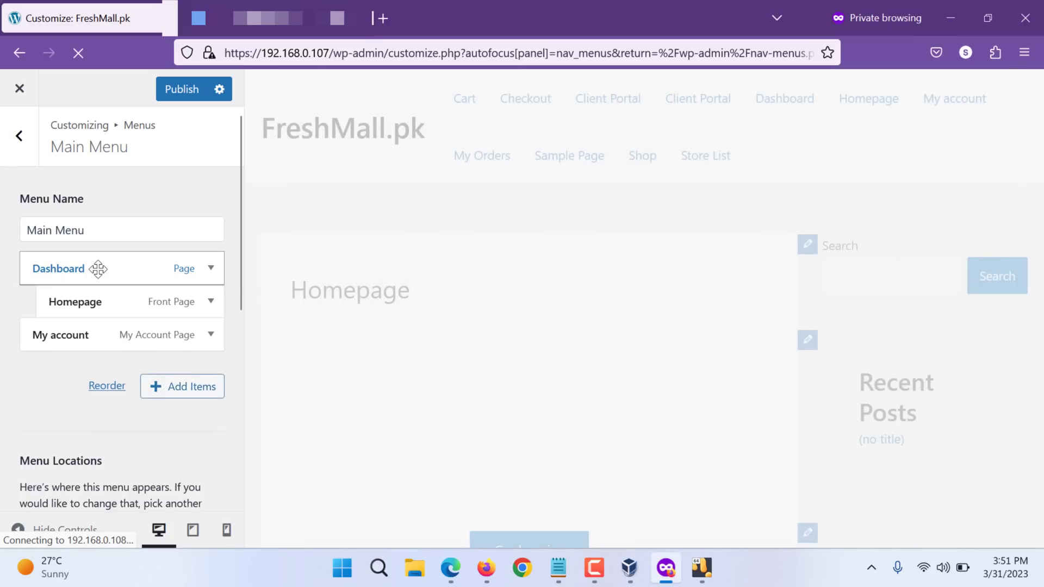
{"action": "left_click", "coordinate": [97, 269]}
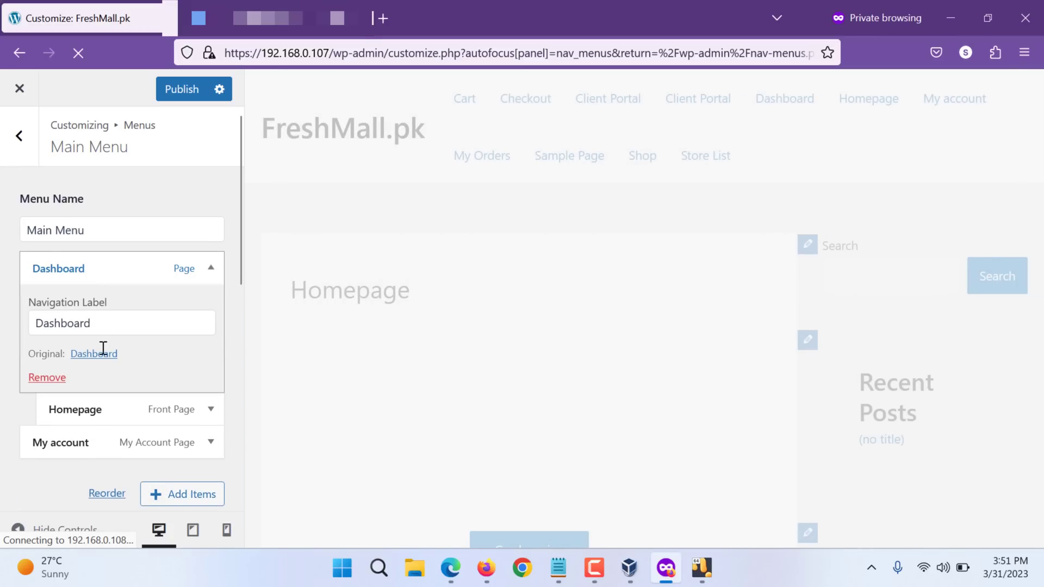
{"action": "left_click_drag", "start_coordinate": [93, 408], "coordinate": [66, 266]}
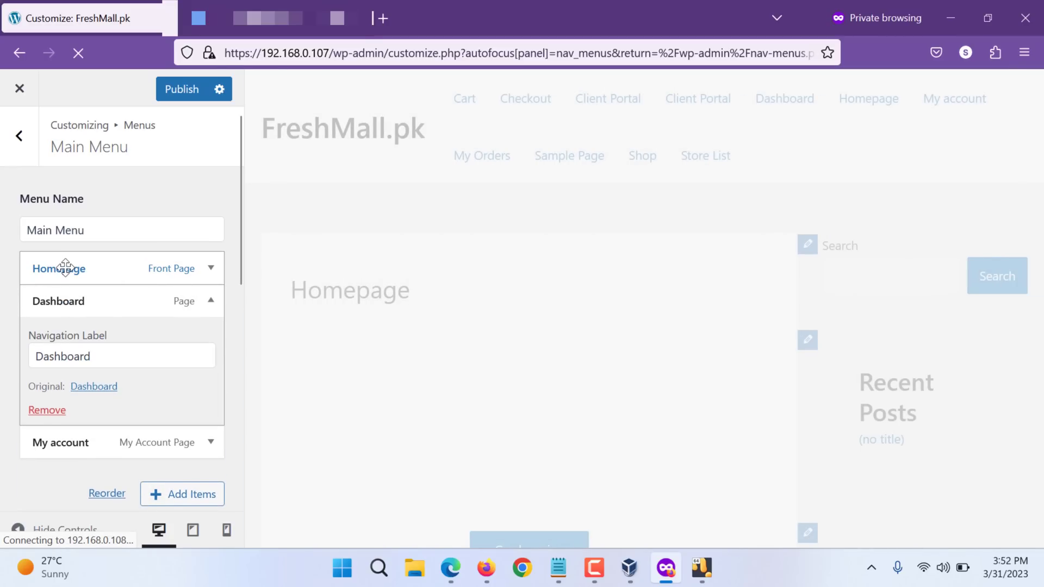
{"action": "left_click", "coordinate": [125, 495]}
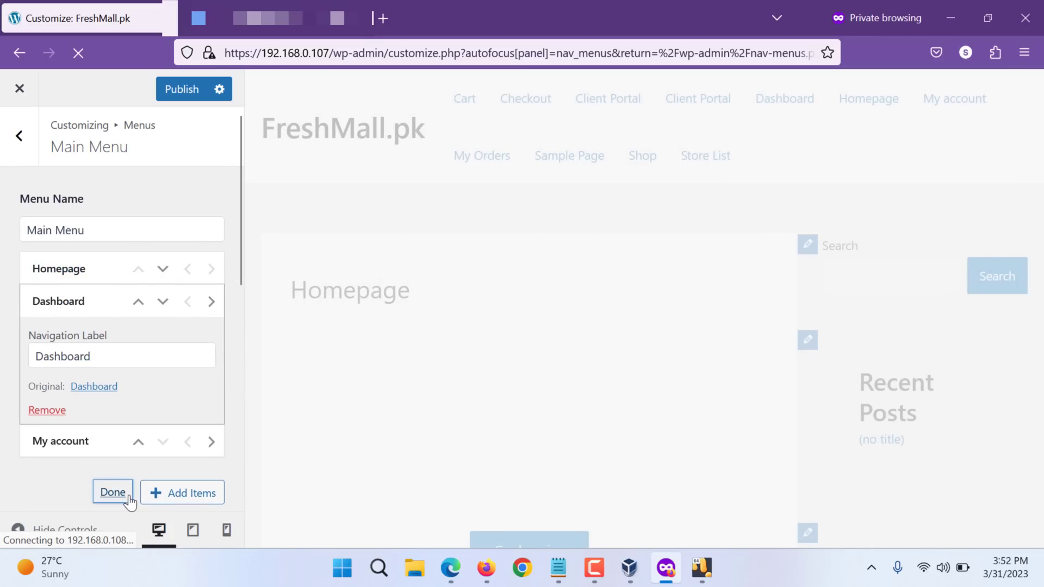
{"action": "left_click", "coordinate": [163, 302]}
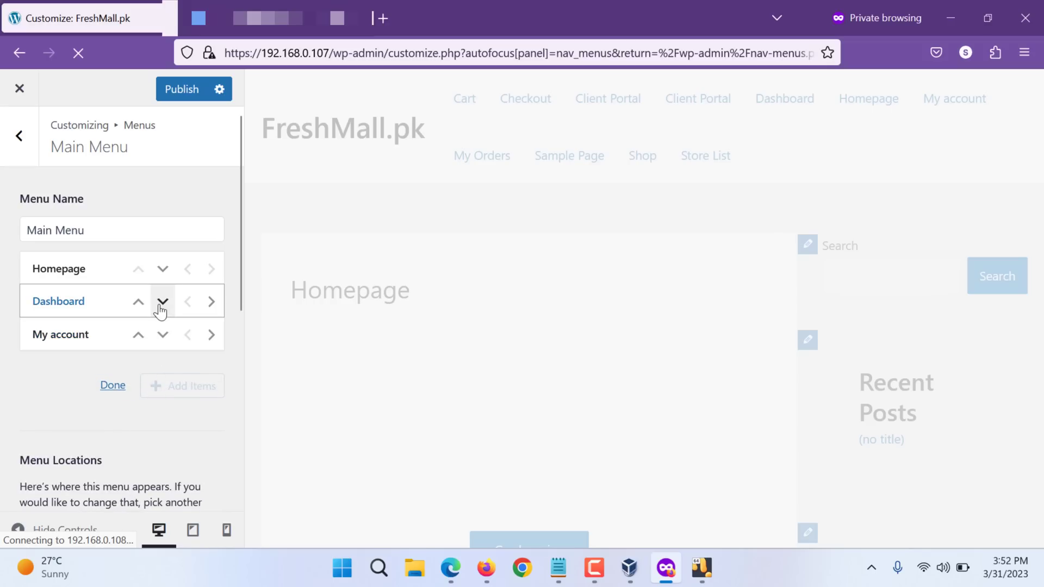
{"action": "left_click", "coordinate": [118, 392]}
{"action": "left_click", "coordinate": [186, 386]}
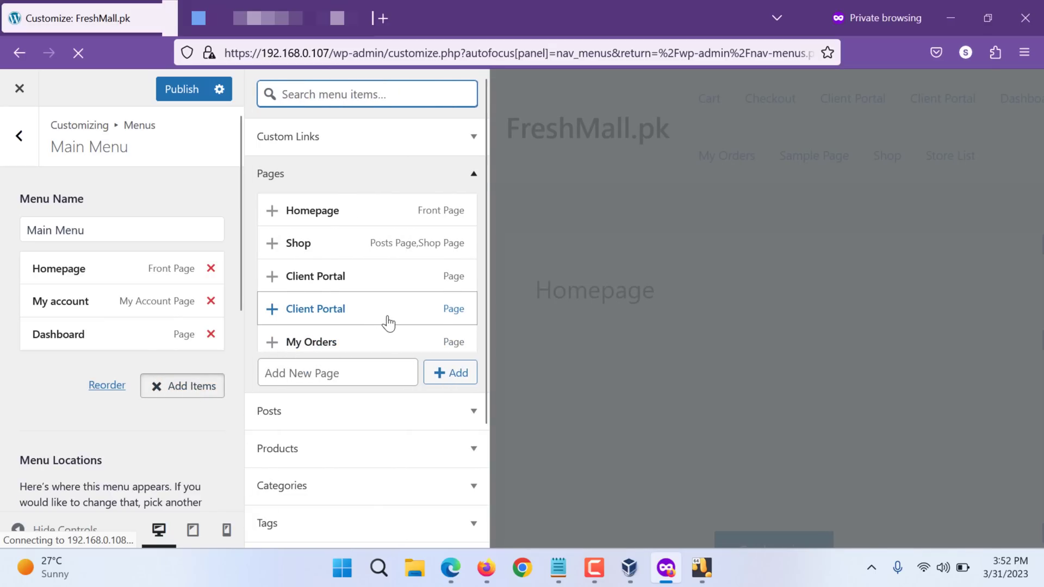
{"action": "scroll", "coordinate": [389, 323], "scroll_direction": "down", "scroll_amount": 5}
{"action": "scroll", "coordinate": [392, 407], "scroll_direction": "down", "scroll_amount": 2}
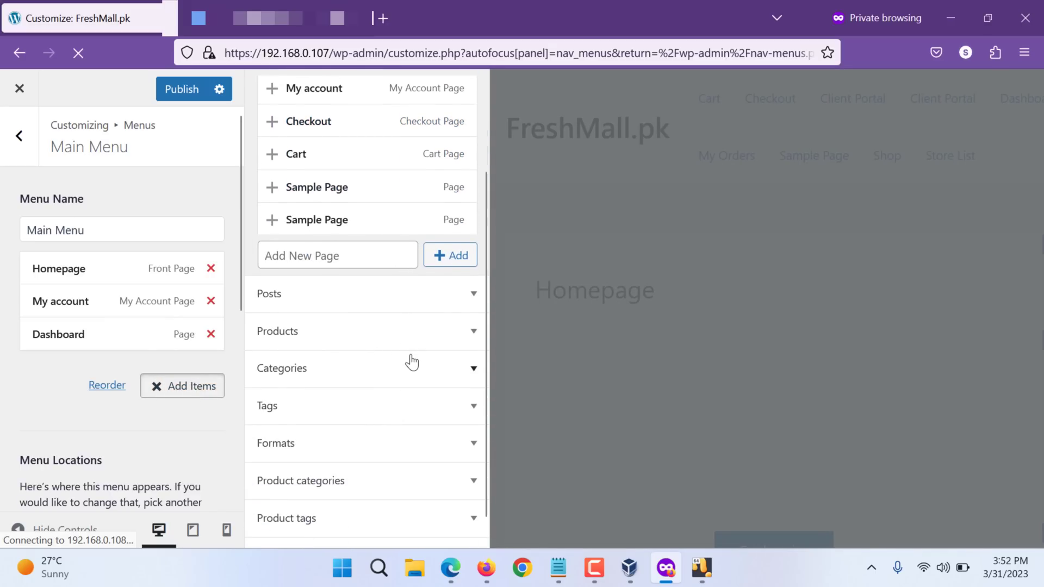
{"action": "scroll", "coordinate": [412, 362], "scroll_direction": "up", "scroll_amount": 2}
{"action": "scroll", "coordinate": [389, 291], "scroll_direction": "up", "scroll_amount": 2}
{"action": "scroll", "coordinate": [389, 291], "scroll_direction": "up", "scroll_amount": 2}
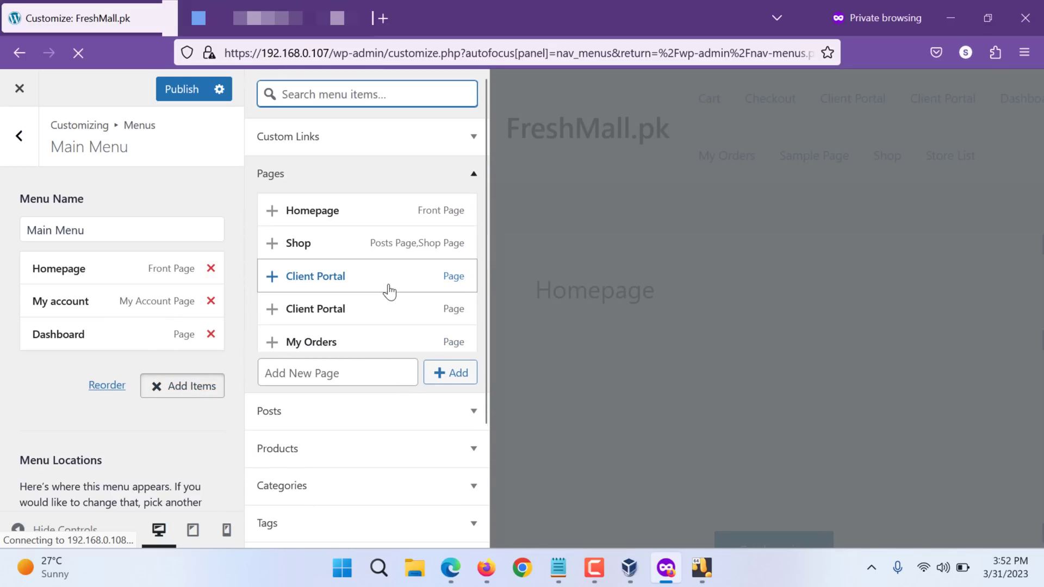
{"action": "left_click", "coordinate": [183, 89]}
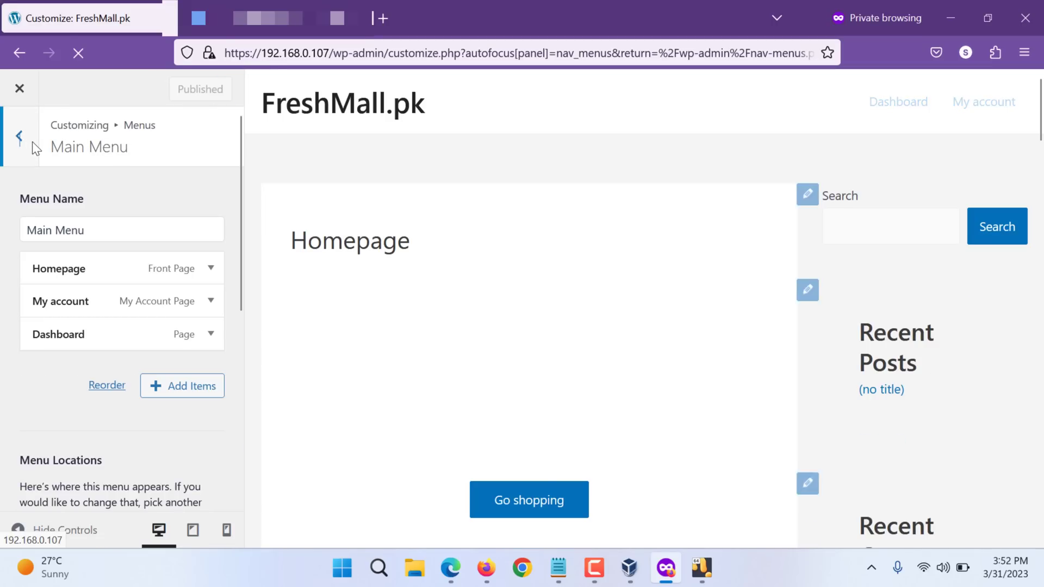
- Back out of the Menus panel, close the Customizer, and start a new post via Posts > Add New
{"action": "left_click", "coordinate": [24, 137]}
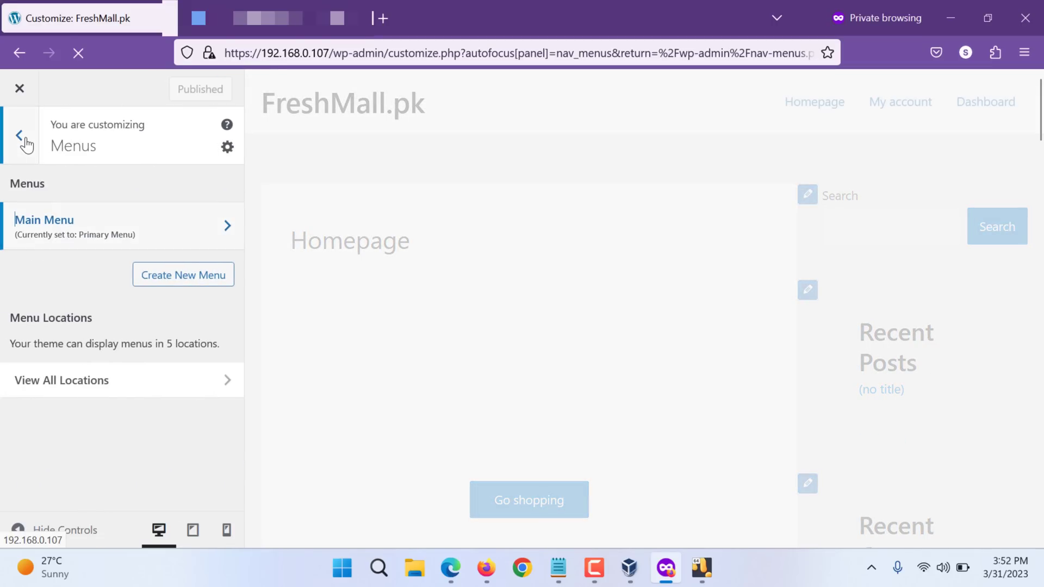
{"action": "left_click", "coordinate": [24, 139]}
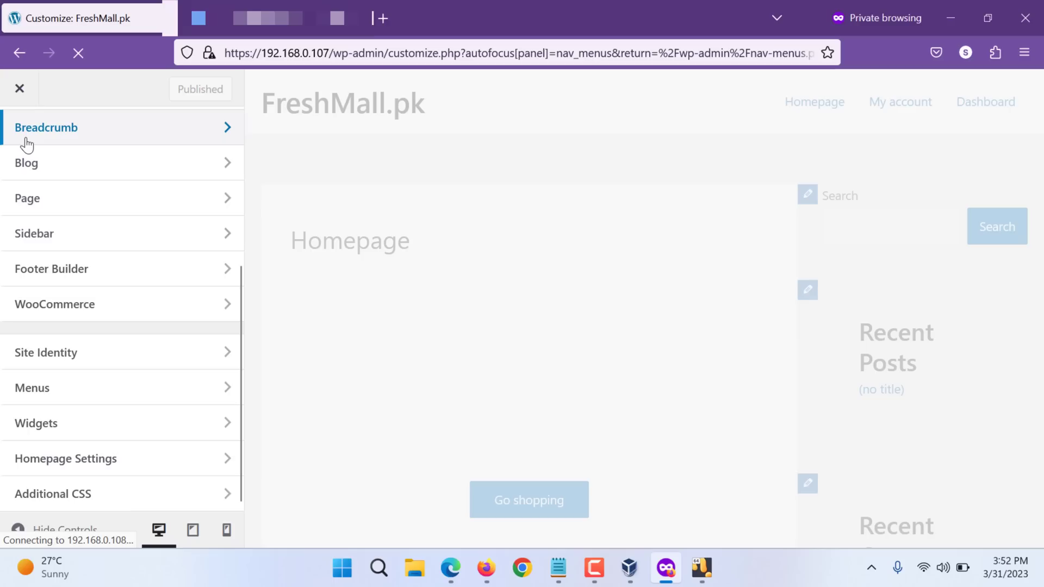
{"action": "left_click", "coordinate": [21, 90]}
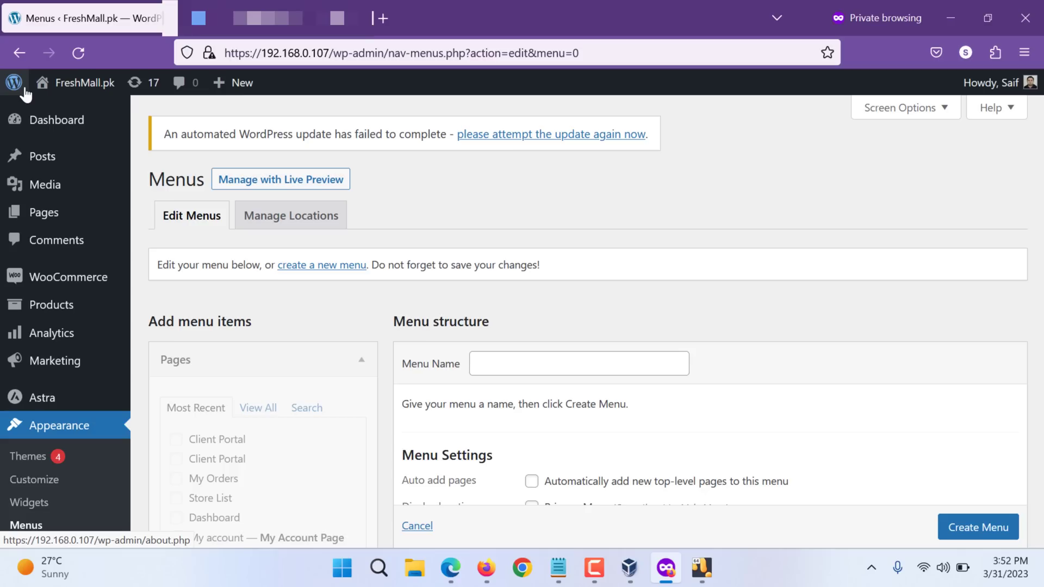
{"action": "mouse_move", "coordinate": [43, 156]}
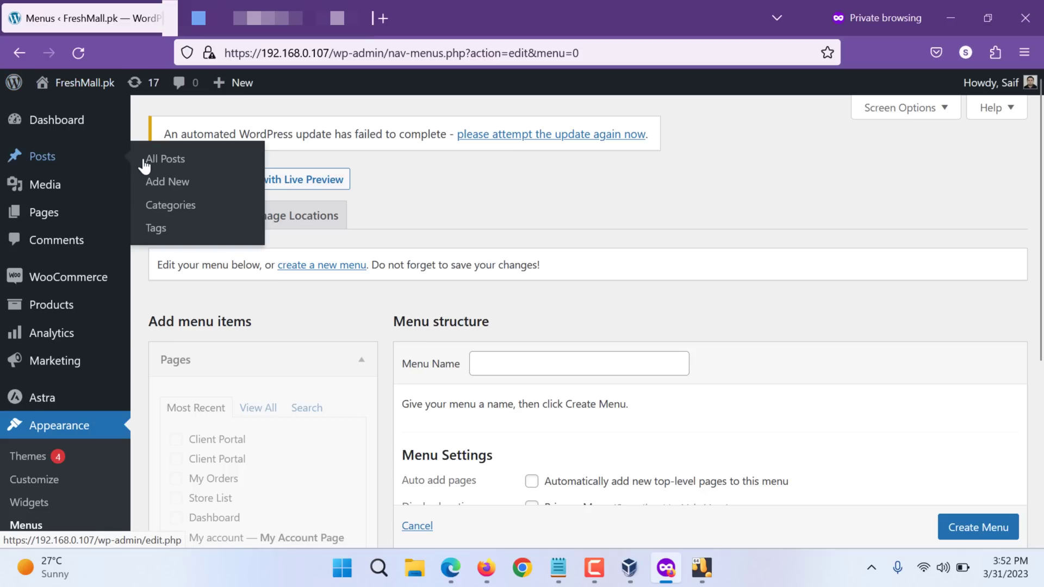
{"action": "left_click", "coordinate": [166, 187]}
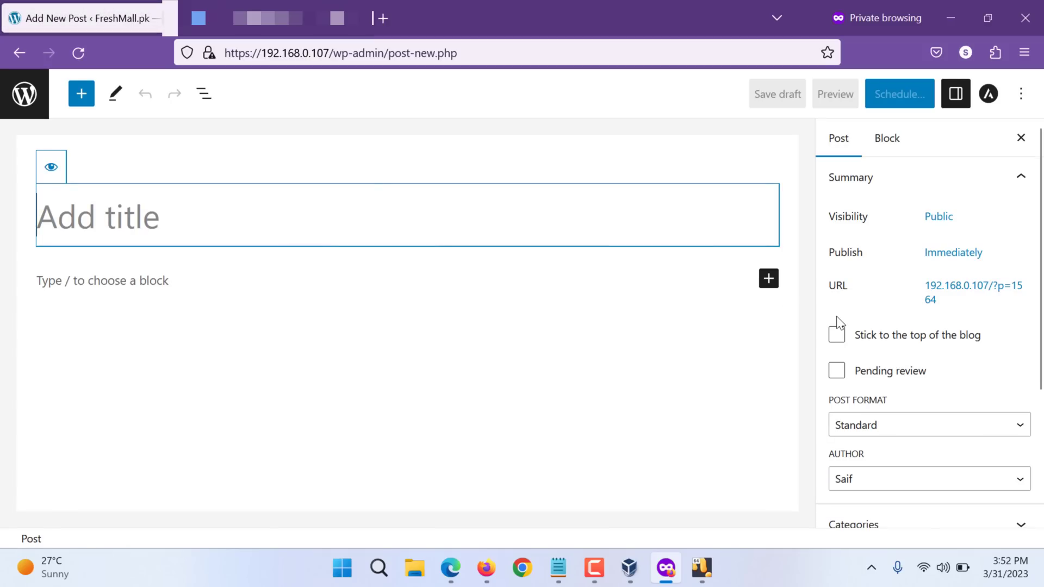
{"action": "scroll", "coordinate": [837, 323], "scroll_direction": "down", "scroll_amount": 4}
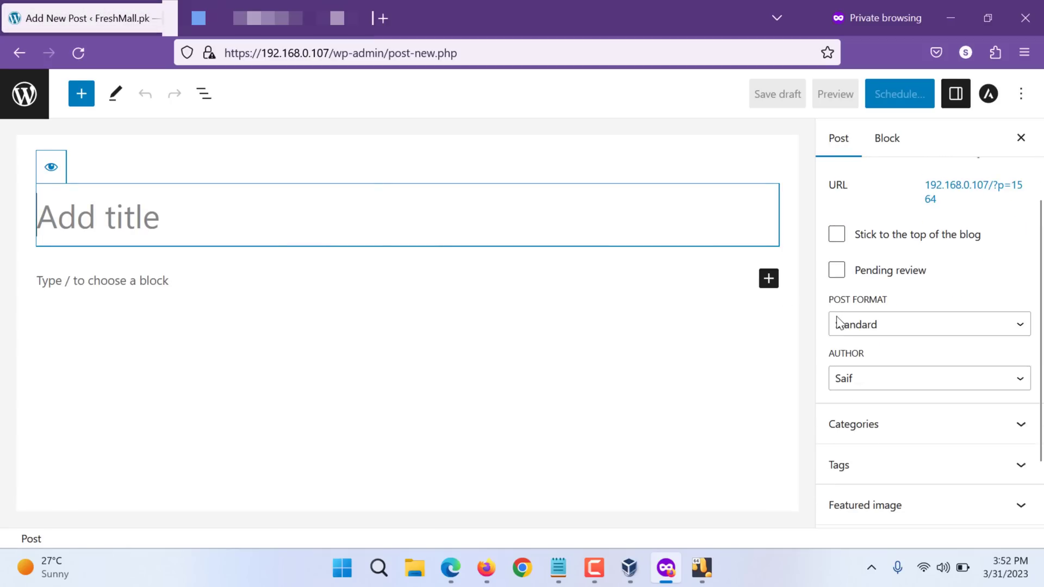
- Title the post 'How to blog' and write 'Blogging about' as the first paragraph
{"action": "left_click", "coordinate": [1019, 96]}
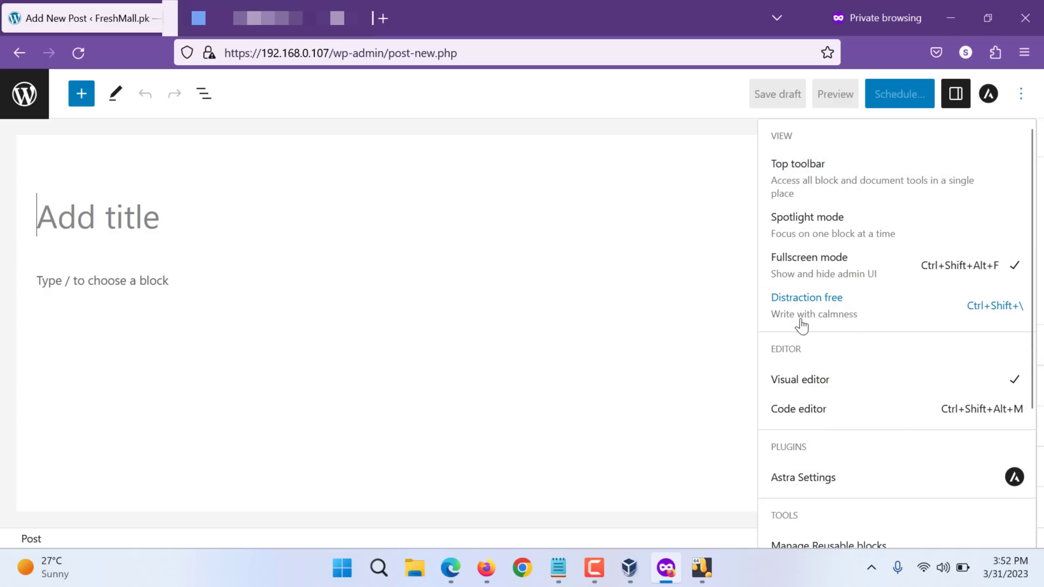
{"action": "left_click", "coordinate": [109, 218]}
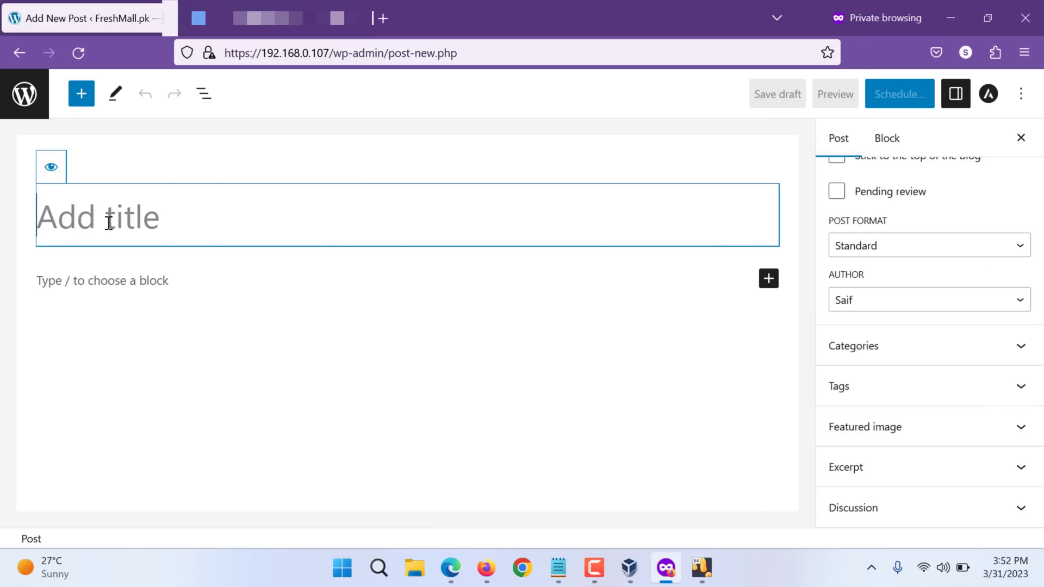
{"action": "type", "text": "How to blo"}
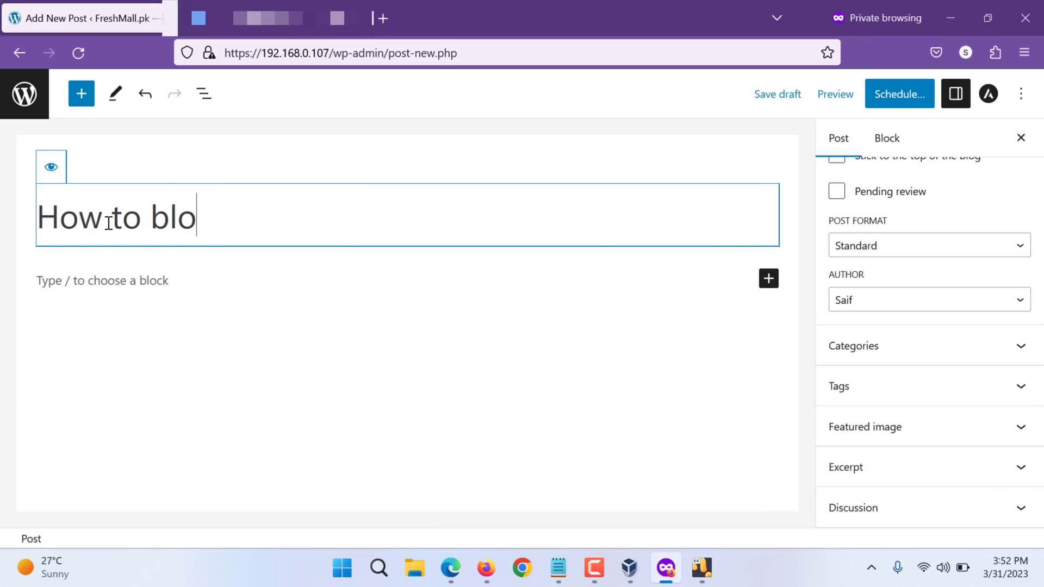
{"action": "type", "text": "g"}
{"action": "left_click", "coordinate": [106, 313]}
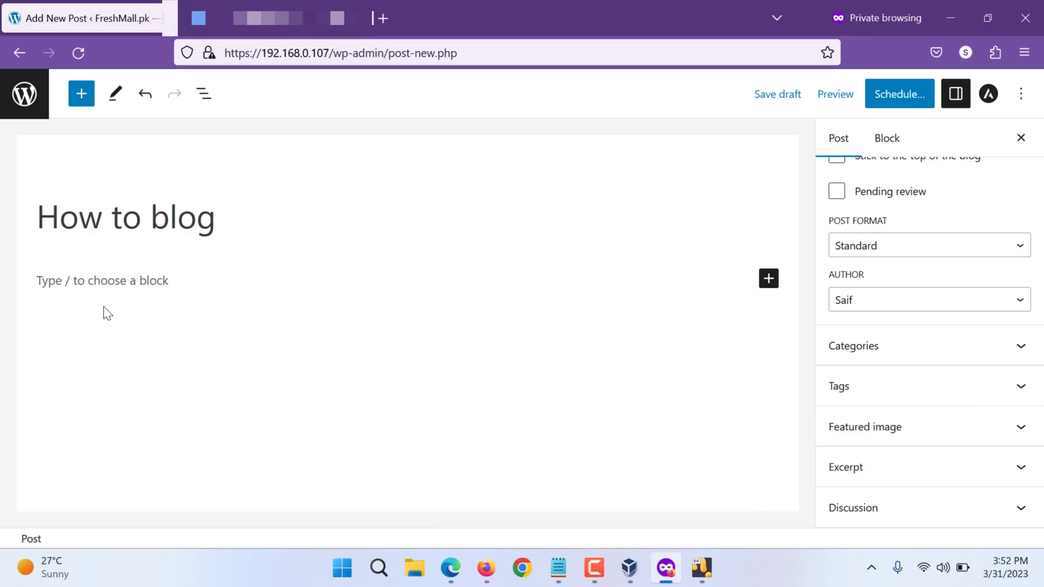
{"action": "left_click", "coordinate": [54, 288]}
{"action": "type", "text": "B"}
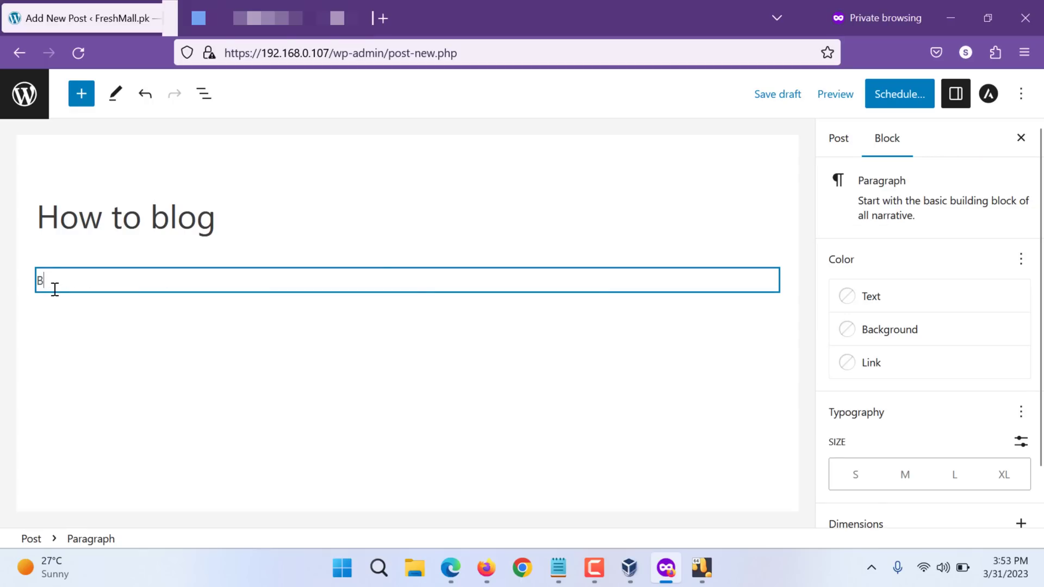
{"action": "type", "text": "logging about"}
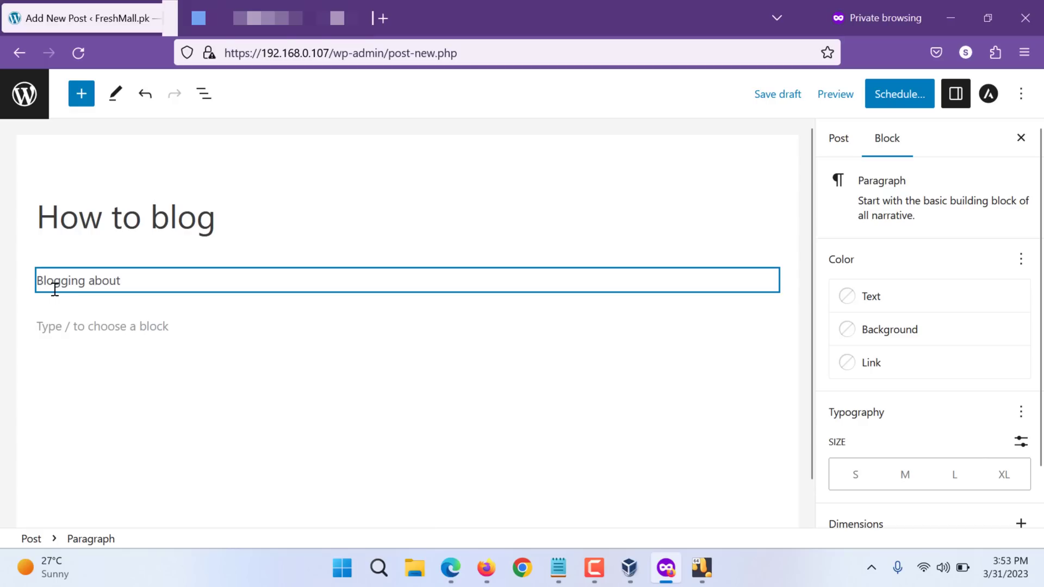
- Look at the block inserter for the empty block below, then dismiss it without adding anything
{"action": "left_click", "coordinate": [90, 326]}
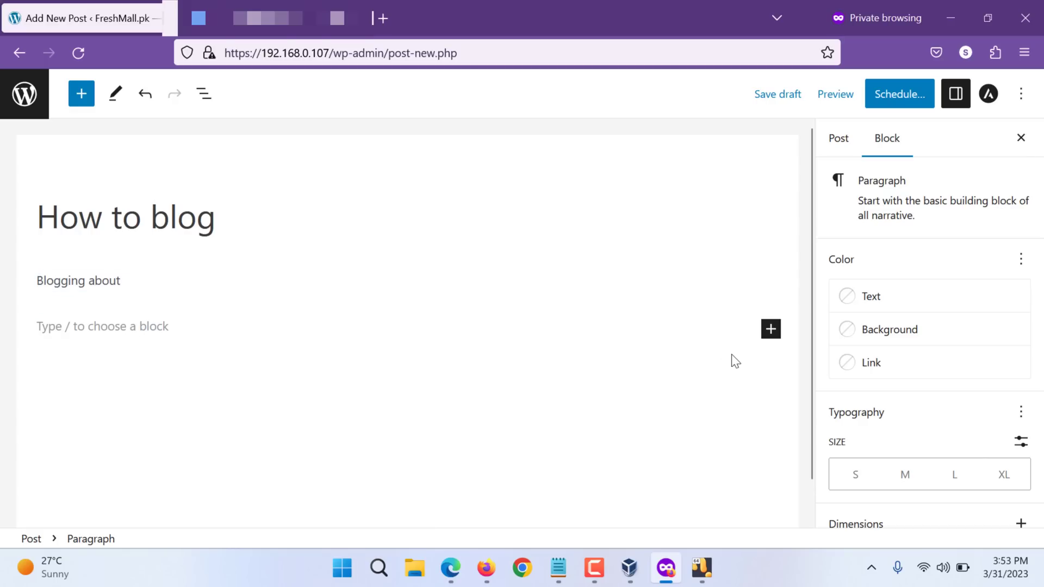
{"action": "left_click", "coordinate": [771, 329]}
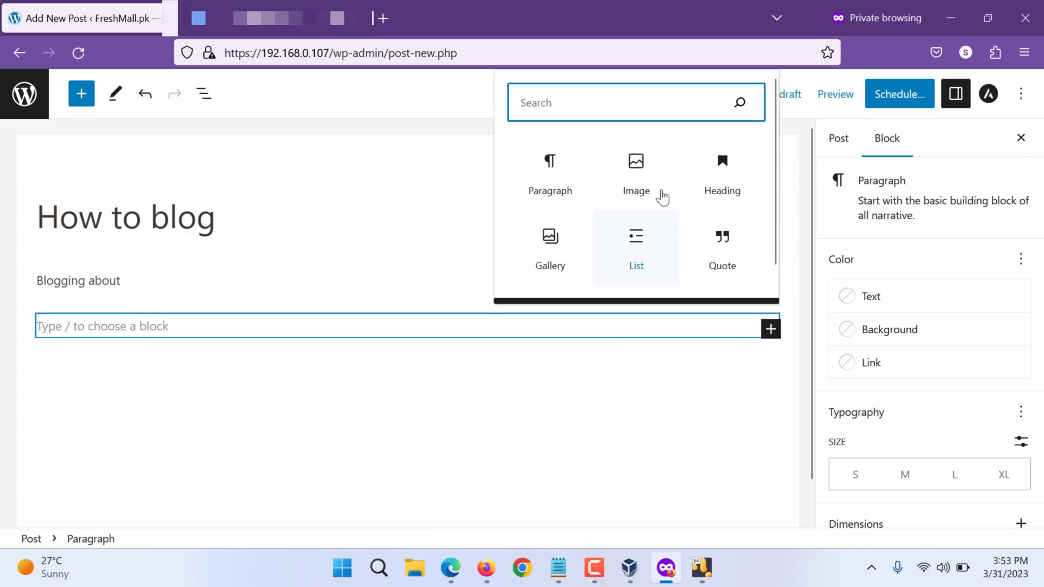
{"action": "left_click", "coordinate": [634, 367]}
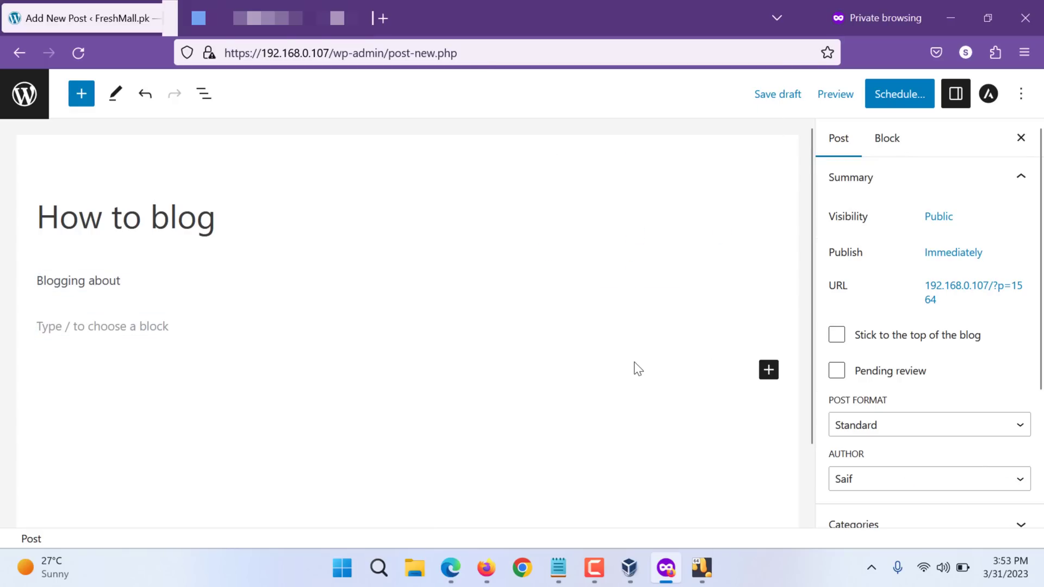
- Turn on Distraction free mode and finish the first paragraph as 'Blogging about crypto'
{"action": "left_click", "coordinate": [1024, 94]}
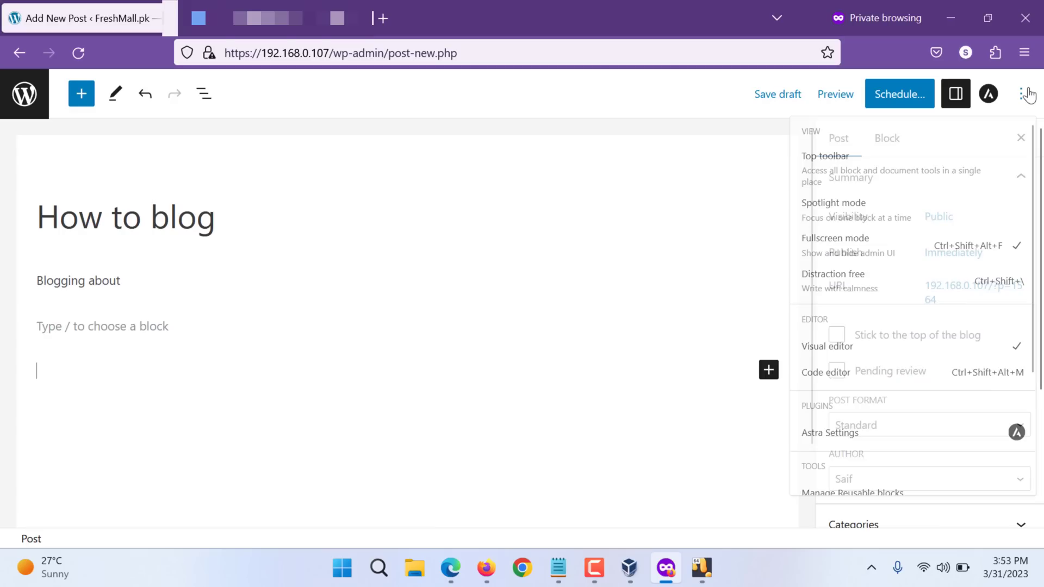
{"action": "left_click", "coordinate": [833, 306]}
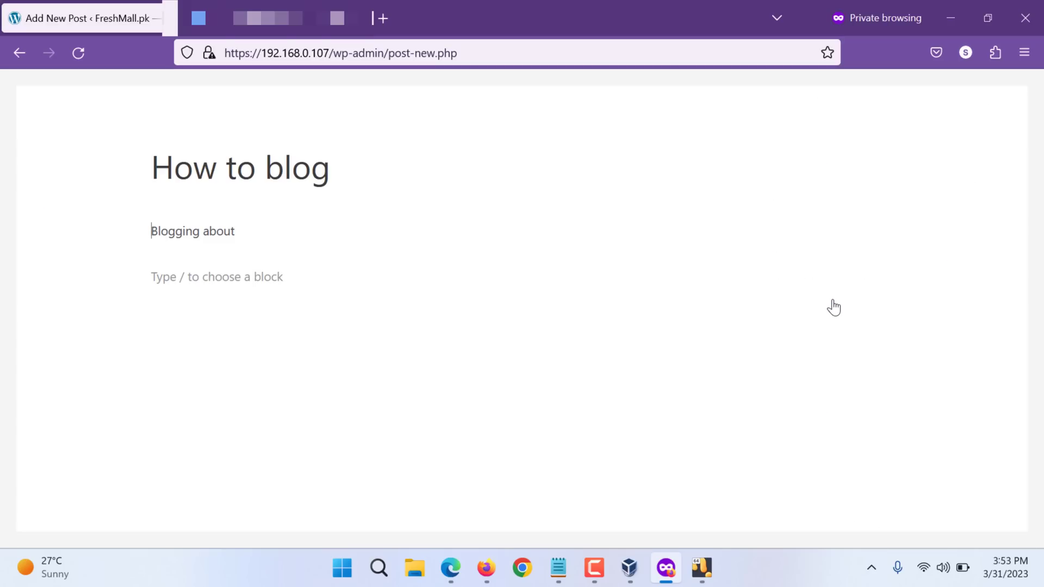
{"action": "left_click", "coordinate": [333, 286]}
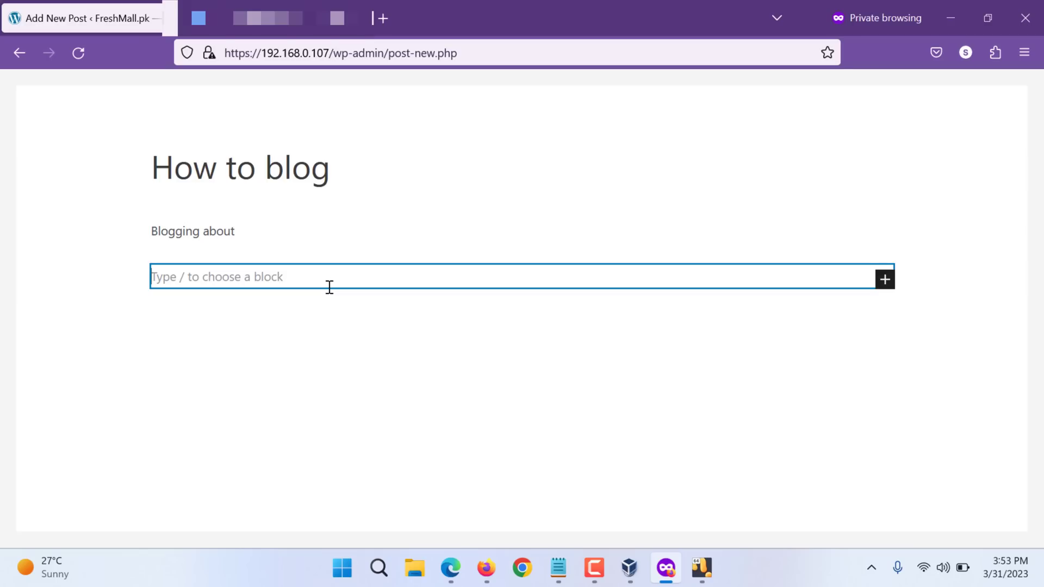
{"action": "left_click", "coordinate": [310, 231]}
{"action": "type", "text": "crypto"}
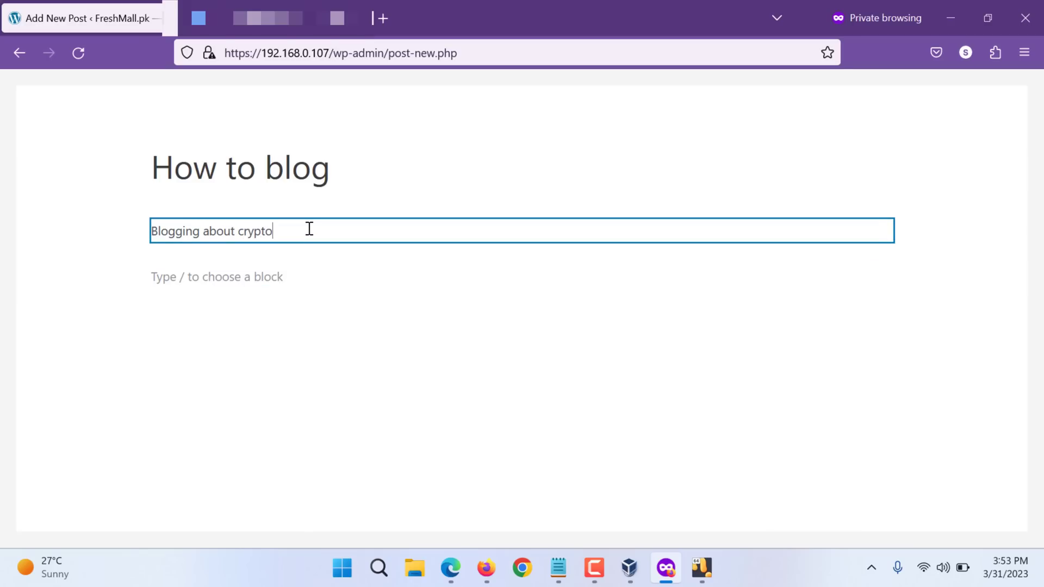
- Write a second paragraph about crypto trends being widely used, correcting a typo
{"action": "left_click", "coordinate": [280, 285]}
{"action": "type", "text": "Latest Trend"}
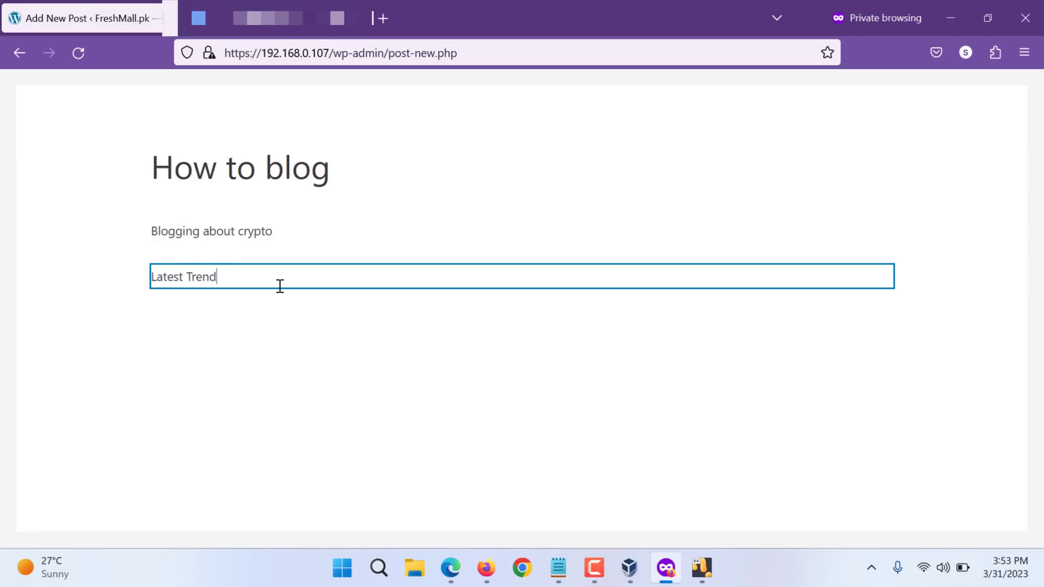
{"action": "type", "text": "s in crypto has "}
{"action": "type", "text": "shown the"}
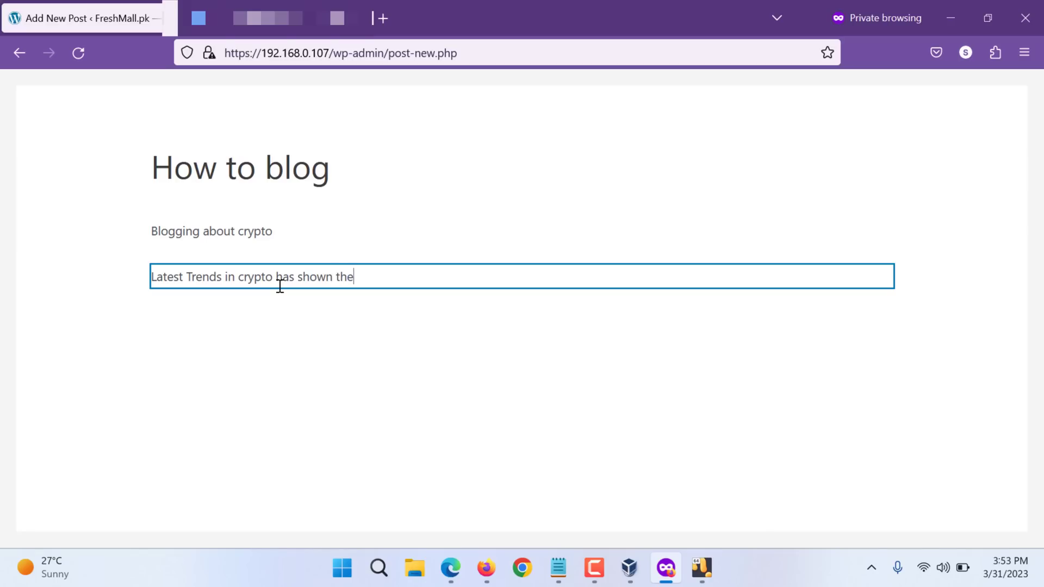
{"action": "type", "text": "how"}
{"action": "key", "text": "BackSpace"}
{"action": "type", "text": "omisi"}
{"action": "type", "text": "ng this technol"}
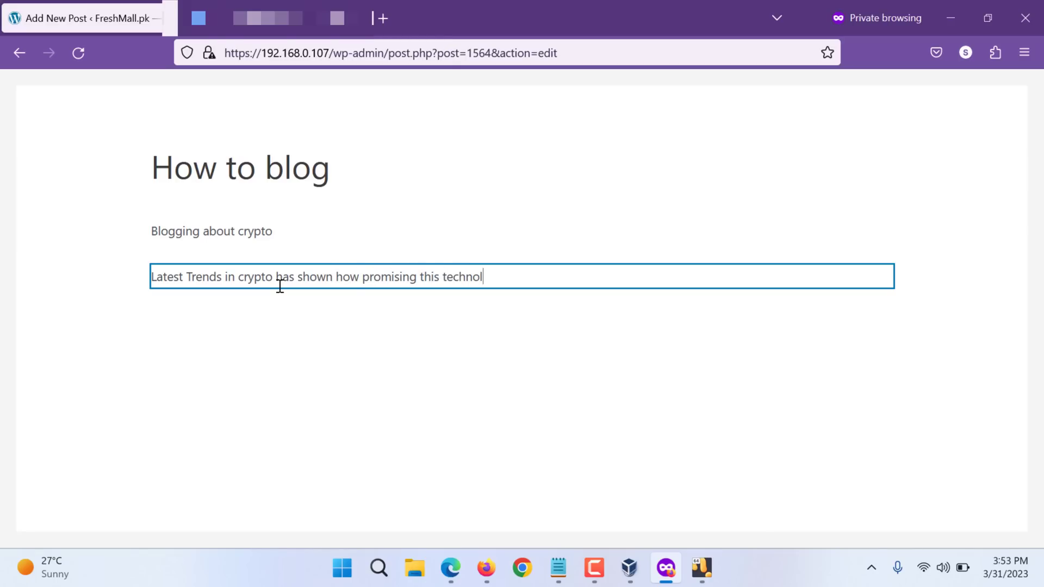
{"action": "type", "text": "ogy will b"}
{"action": "type", "text": "e in future"}
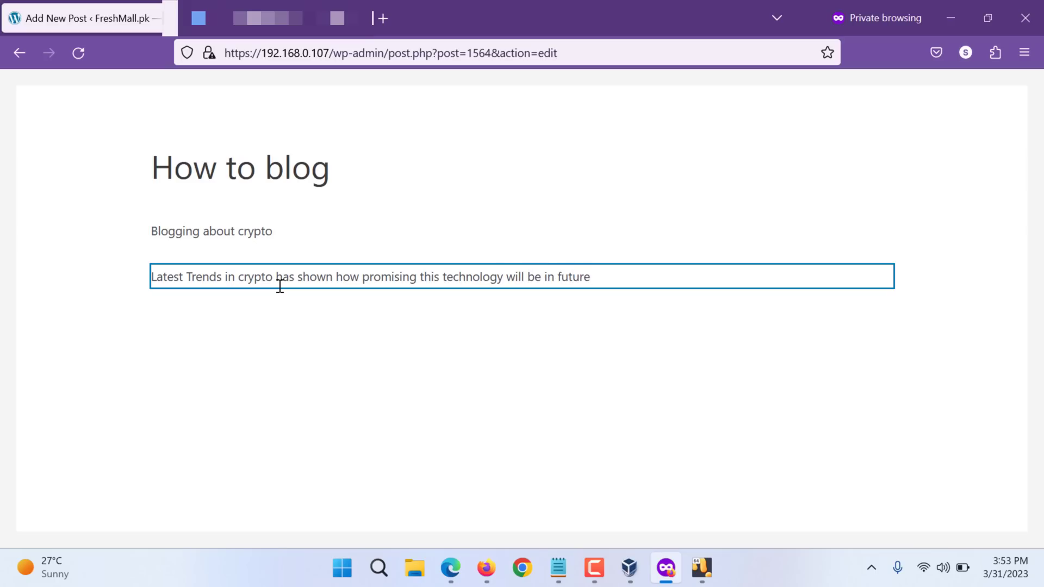
{"action": "type", "text": " and even cu"}
{"action": "type", "text": "rrently bei"}
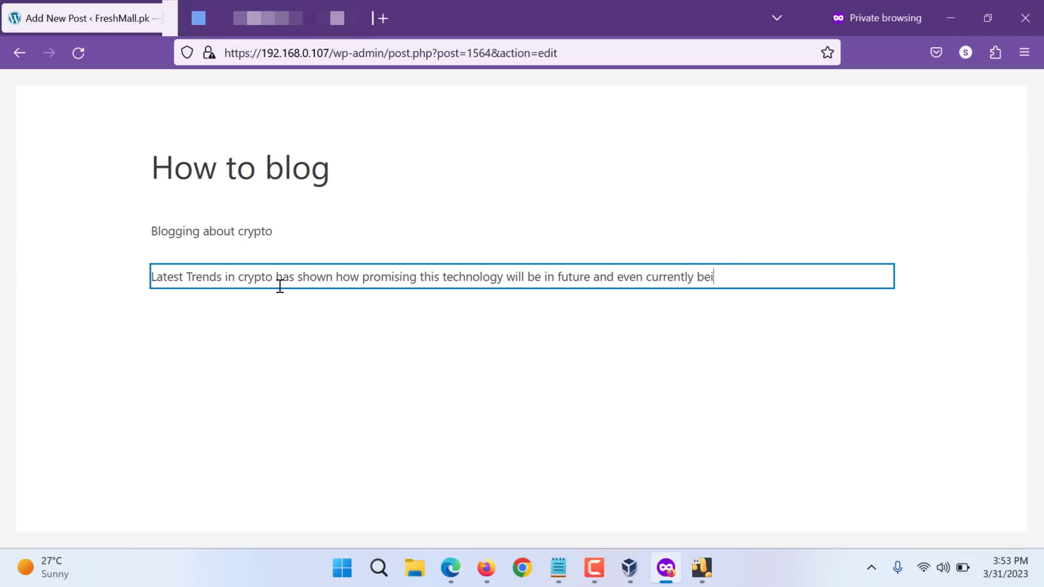
{"action": "type", "text": "ng widely used."}
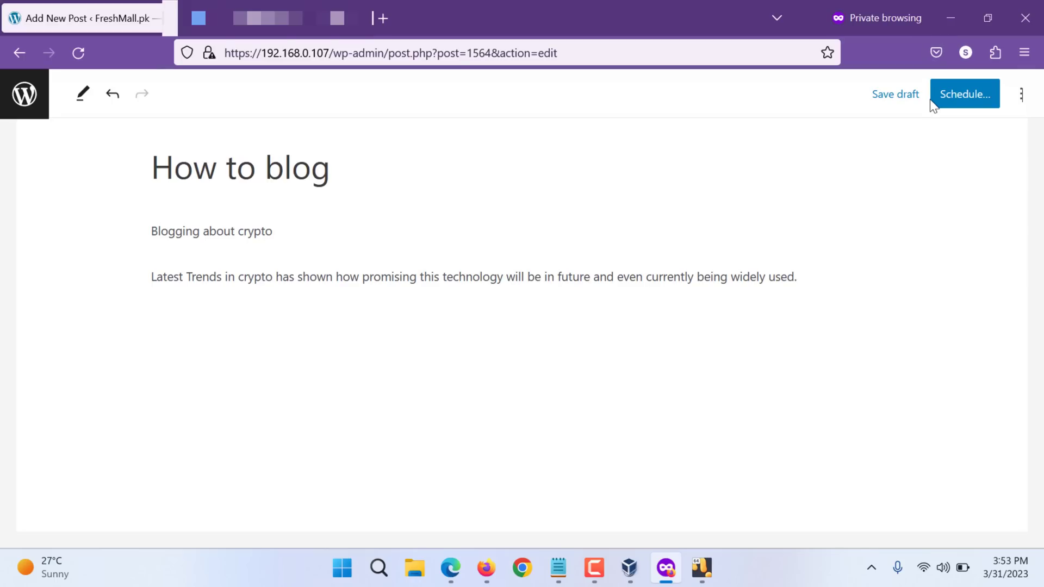
- Try Spotlight mode and the Code editor, then stay on the page instead of leaving for reusable blocks
{"action": "left_click", "coordinate": [1021, 94]}
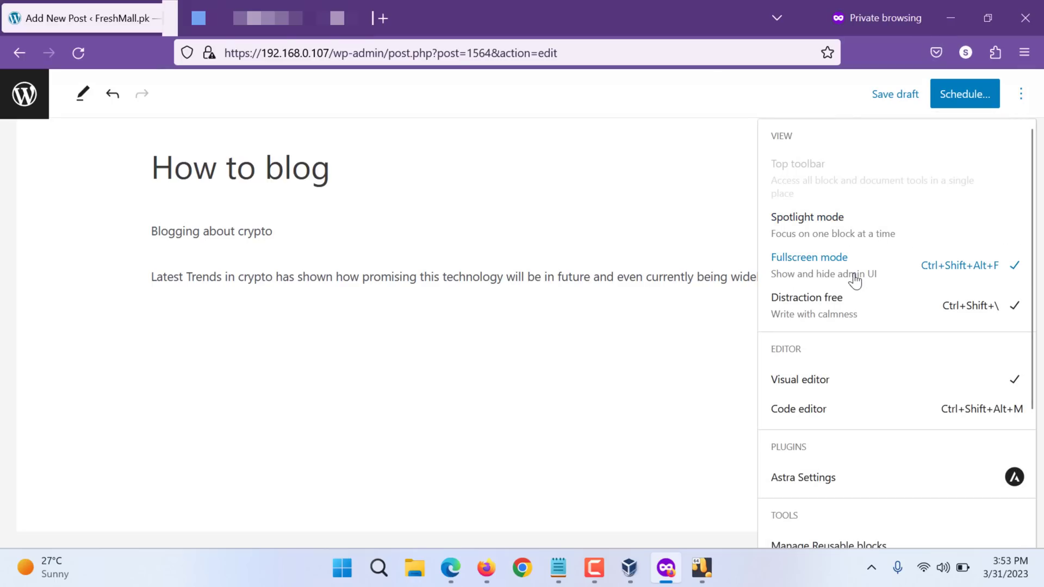
{"action": "left_click", "coordinate": [840, 193]}
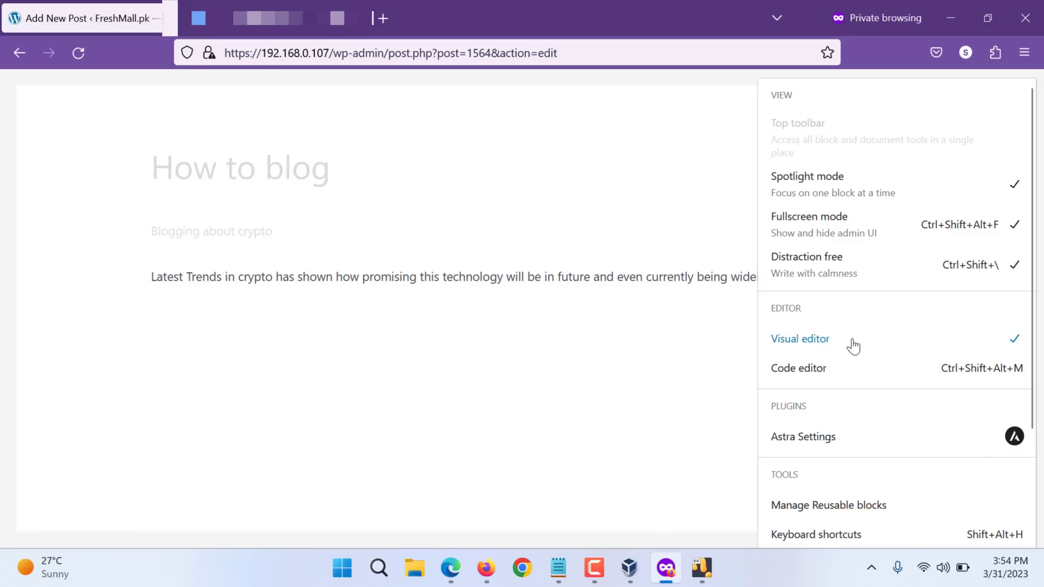
{"action": "left_click", "coordinate": [811, 369]}
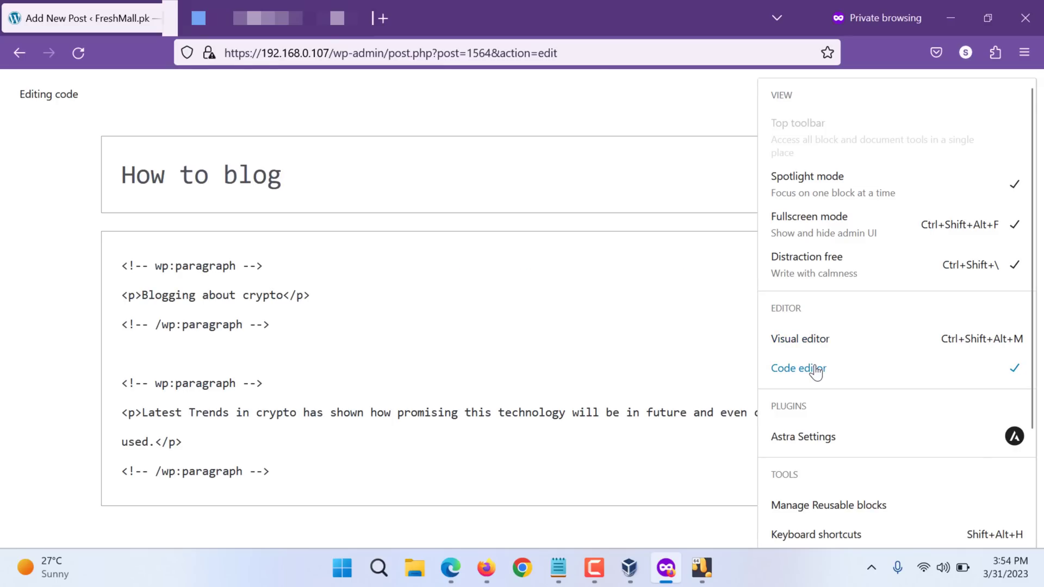
{"action": "scroll", "coordinate": [815, 372], "scroll_direction": "down", "scroll_amount": 3}
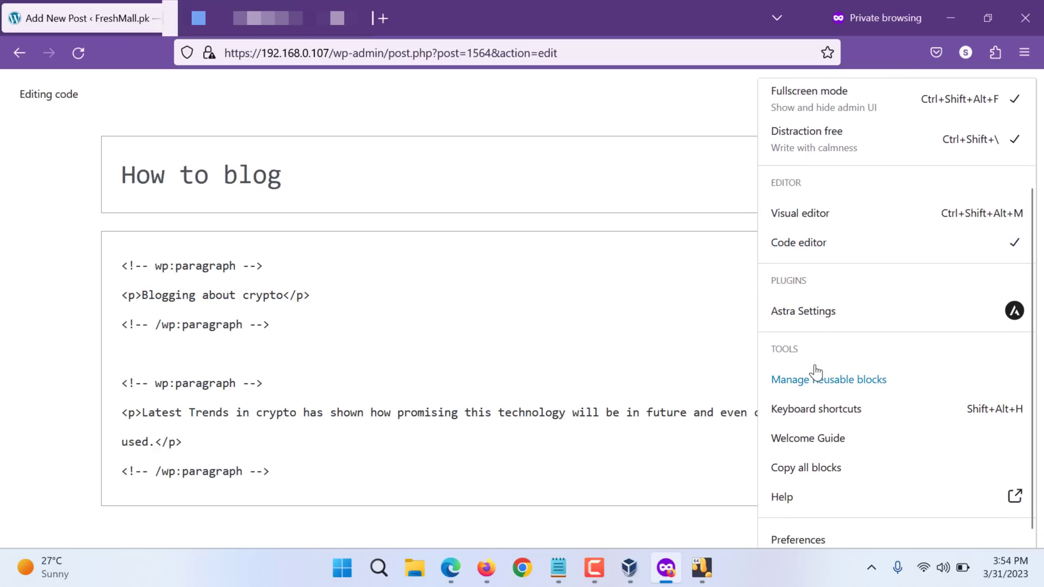
{"action": "left_click", "coordinate": [811, 382]}
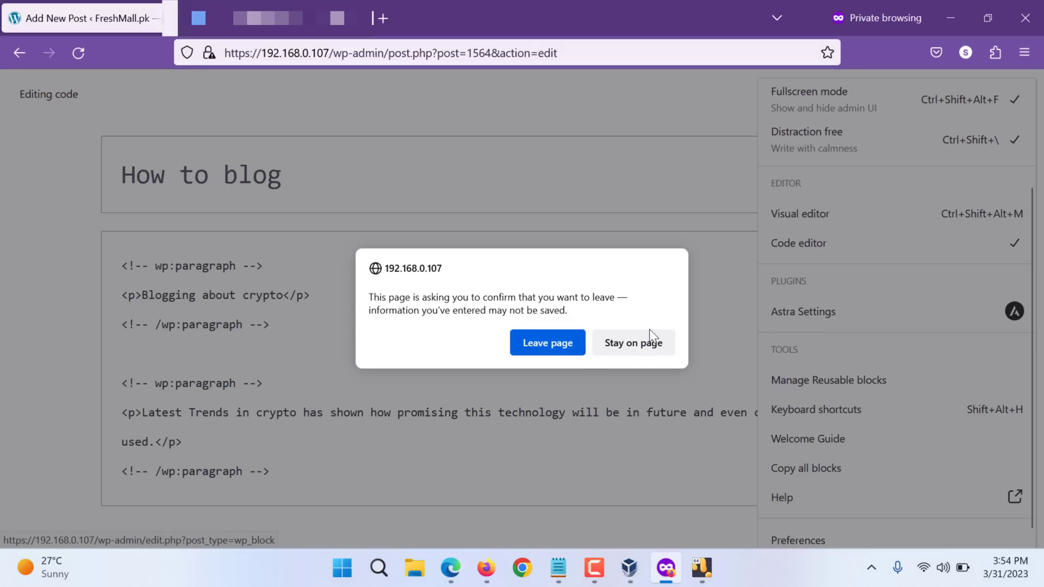
{"action": "left_click", "coordinate": [665, 351]}
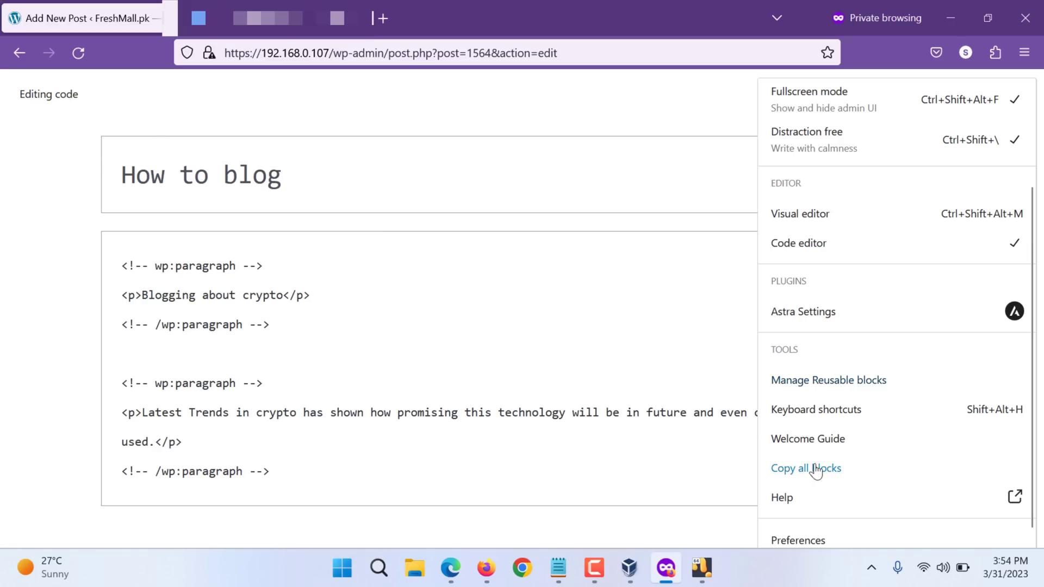
{"action": "scroll", "coordinate": [815, 471], "scroll_direction": "up", "scroll_amount": 1}
{"action": "scroll", "coordinate": [815, 471], "scroll_direction": "down", "scroll_amount": 1}
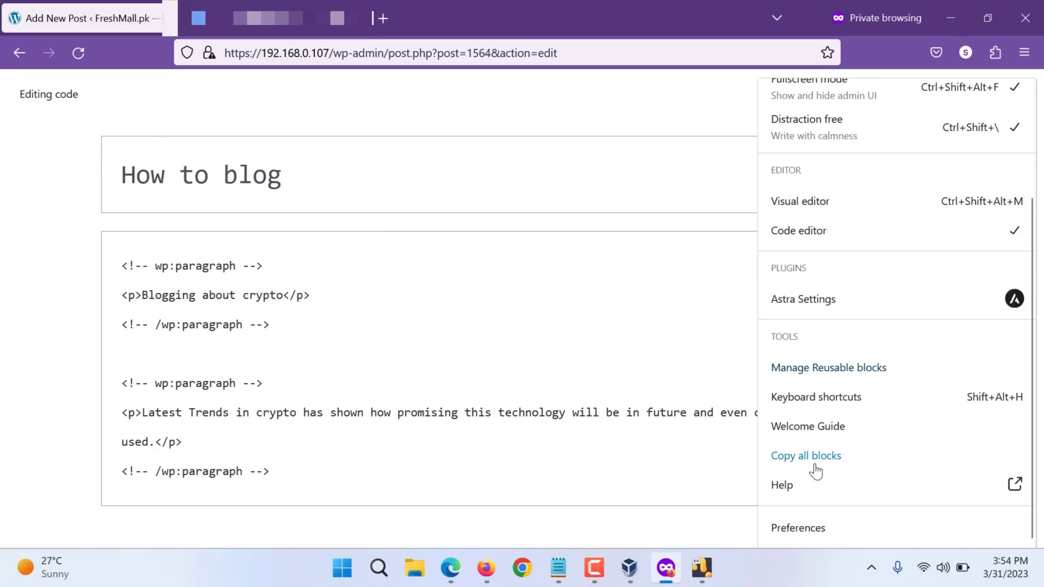
{"action": "scroll", "coordinate": [816, 470], "scroll_direction": "up", "scroll_amount": 2}
{"action": "scroll", "coordinate": [823, 440], "scroll_direction": "up", "scroll_amount": 2}
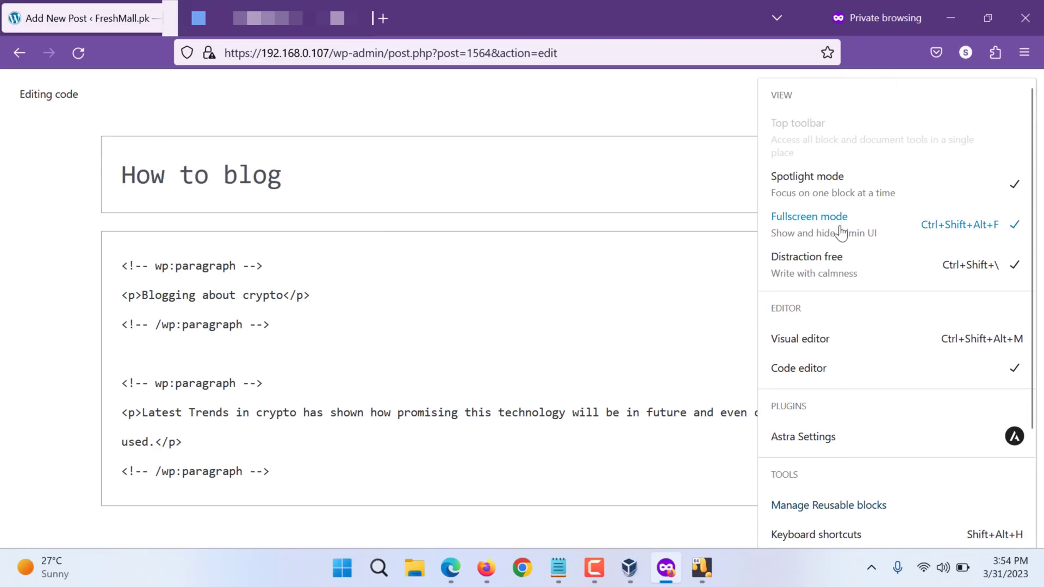
- Turn off Distraction free mode so the editor toolbar shows again
{"action": "left_click", "coordinate": [818, 268]}
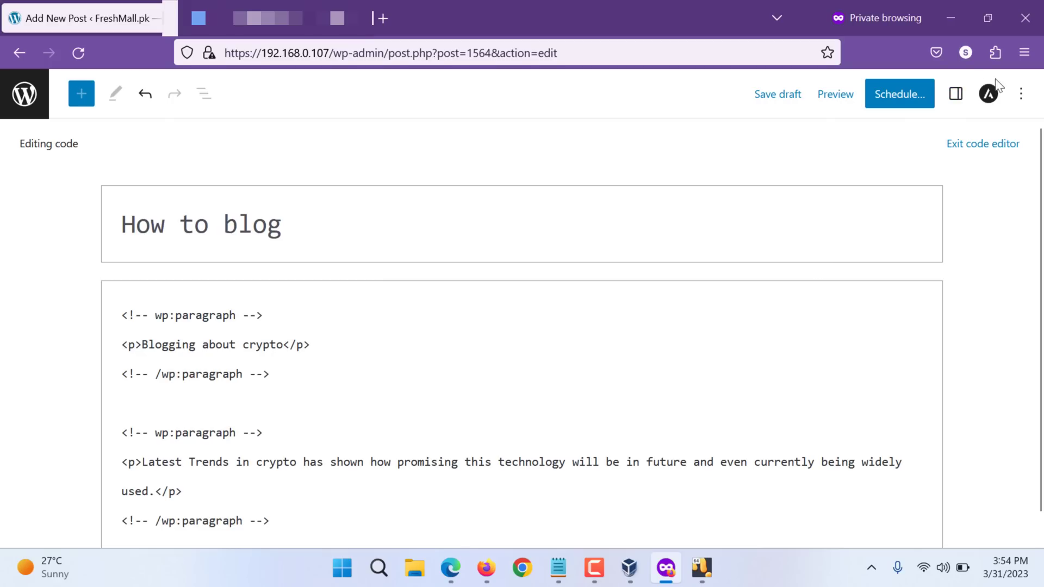
{"action": "left_click", "coordinate": [1019, 96]}
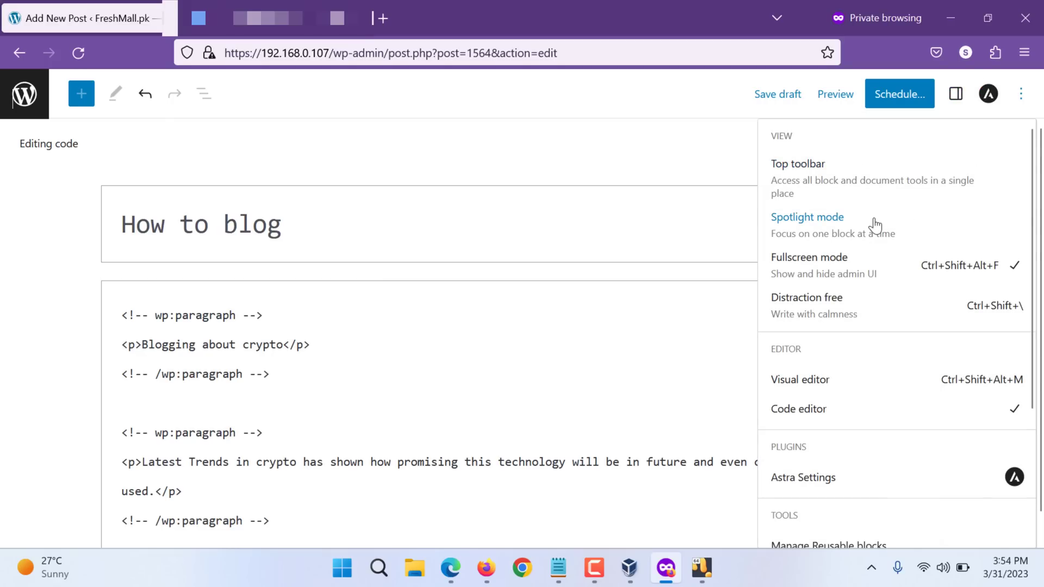
{"action": "scroll", "coordinate": [849, 277], "scroll_direction": "down", "scroll_amount": 2}
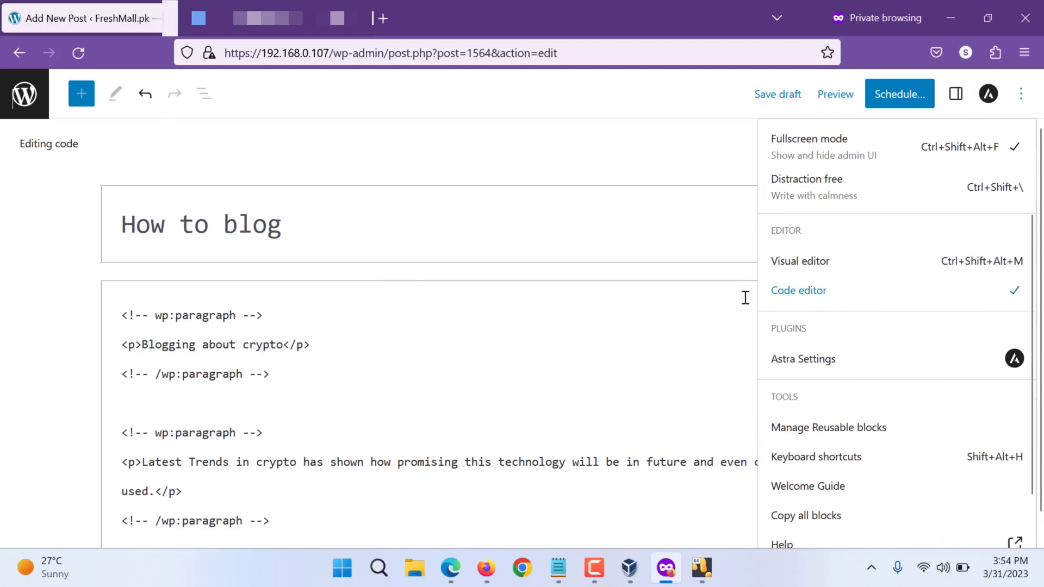
{"action": "left_click", "coordinate": [355, 294]}
{"action": "left_click", "coordinate": [1021, 95]}
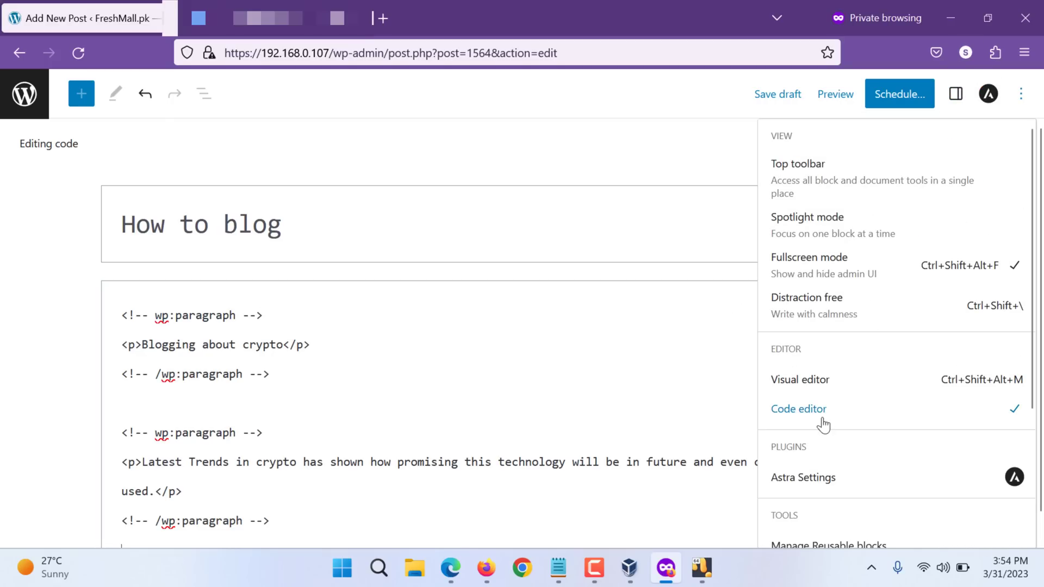
- Return to the Visual editor, select the crypto-trends paragraph and show its block settings
{"action": "left_click", "coordinate": [815, 380]}
{"action": "left_click", "coordinate": [397, 322]}
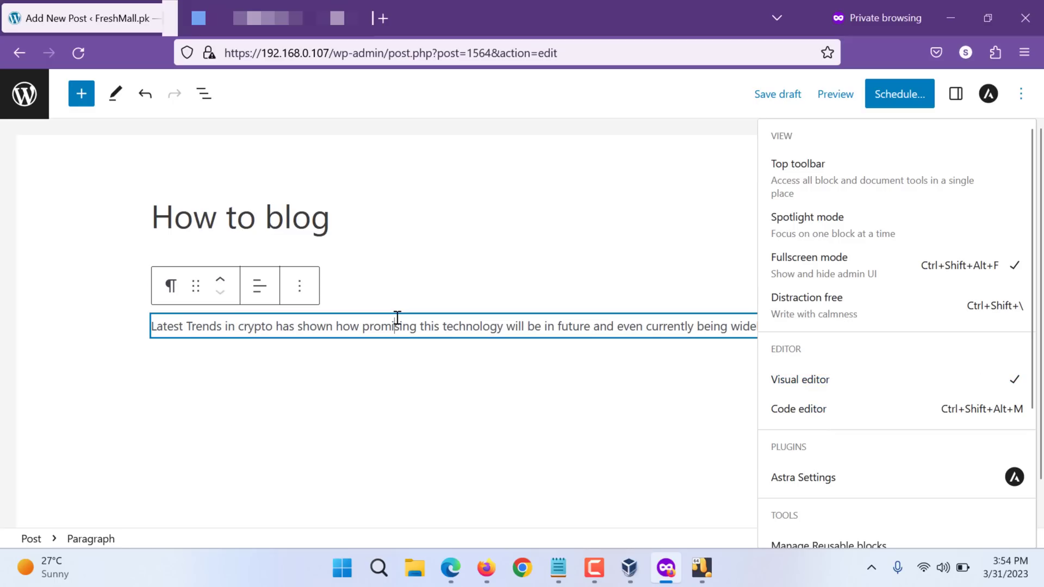
{"action": "left_click", "coordinate": [1020, 95]}
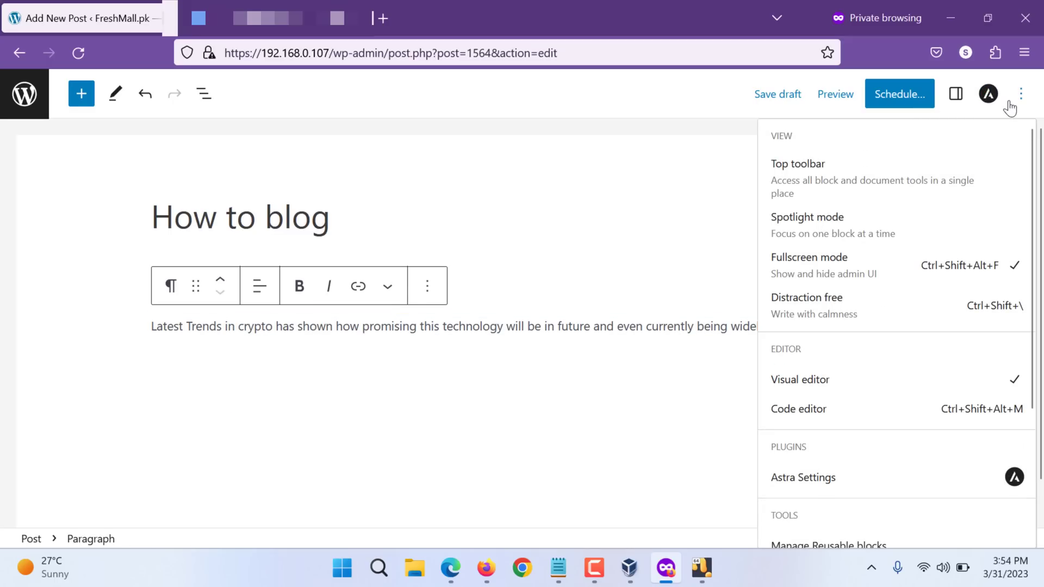
{"action": "left_click", "coordinate": [955, 97]}
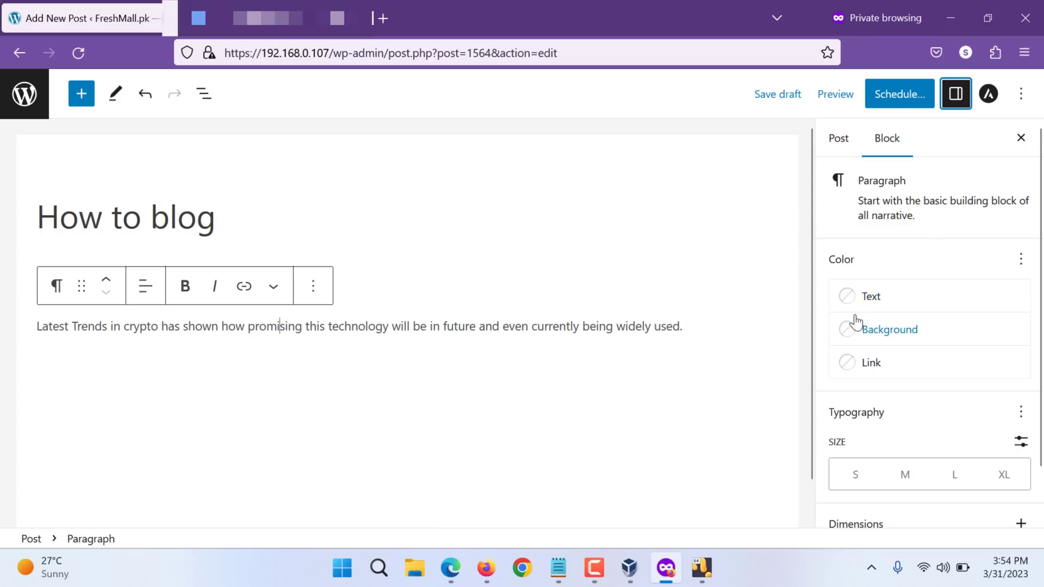
- Give the paragraph an orange background, blue link colour and vivid red text
{"action": "left_click", "coordinate": [873, 334]}
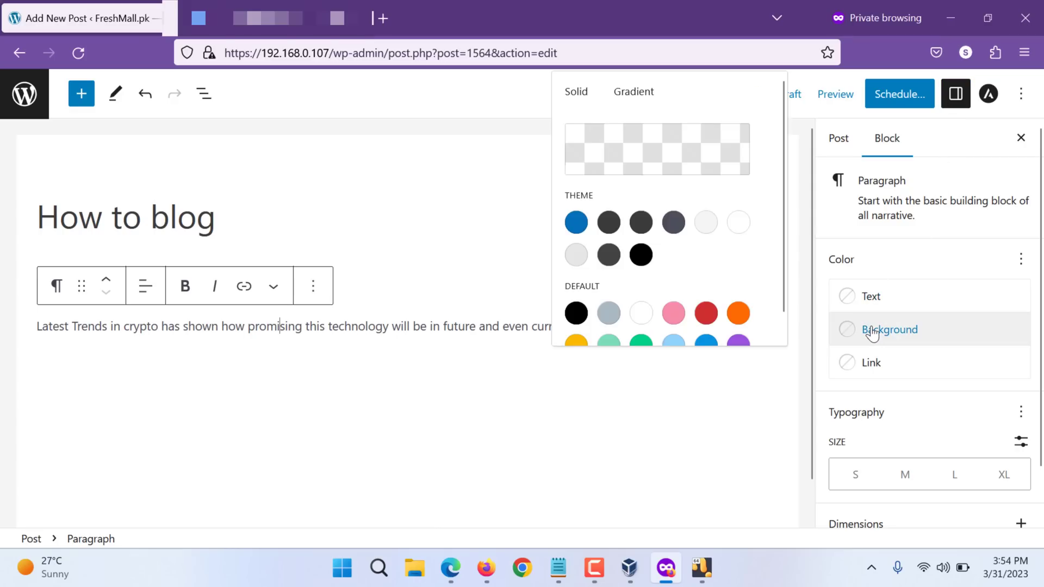
{"action": "left_click", "coordinate": [737, 315]}
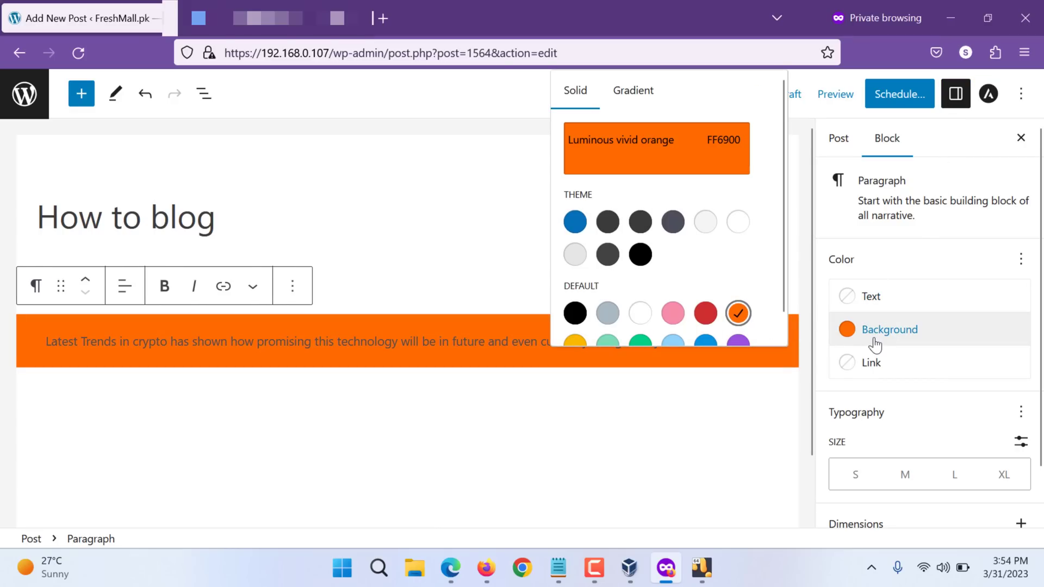
{"action": "left_click", "coordinate": [874, 364]}
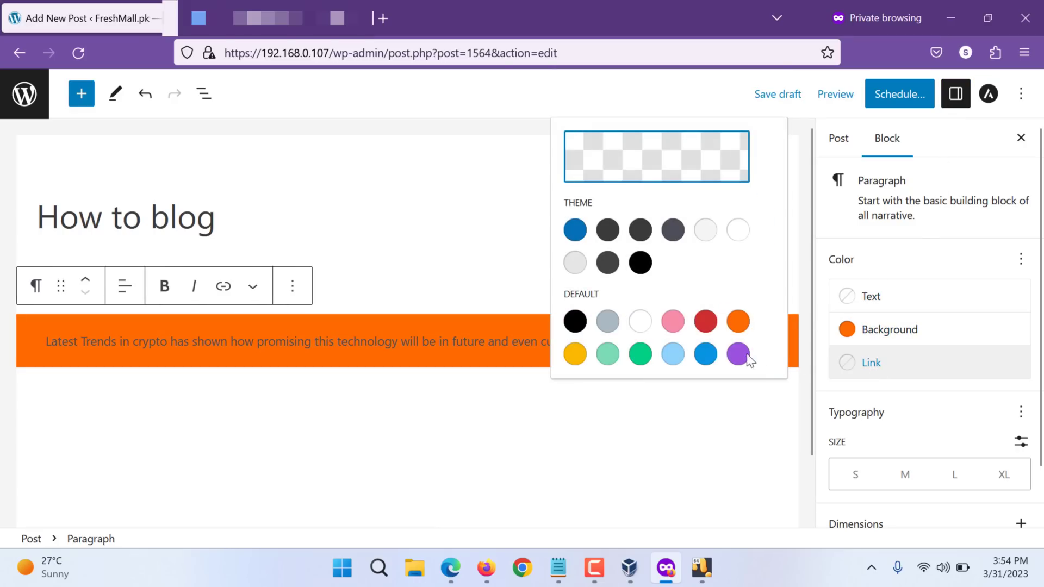
{"action": "left_click", "coordinate": [704, 353]}
{"action": "left_click", "coordinate": [866, 304]}
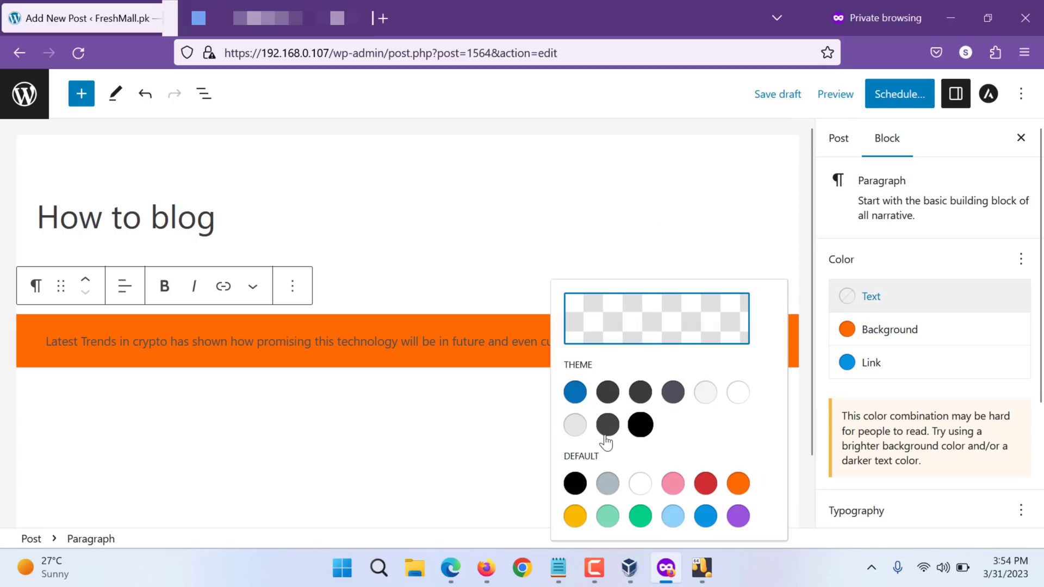
{"action": "left_click", "coordinate": [704, 484]}
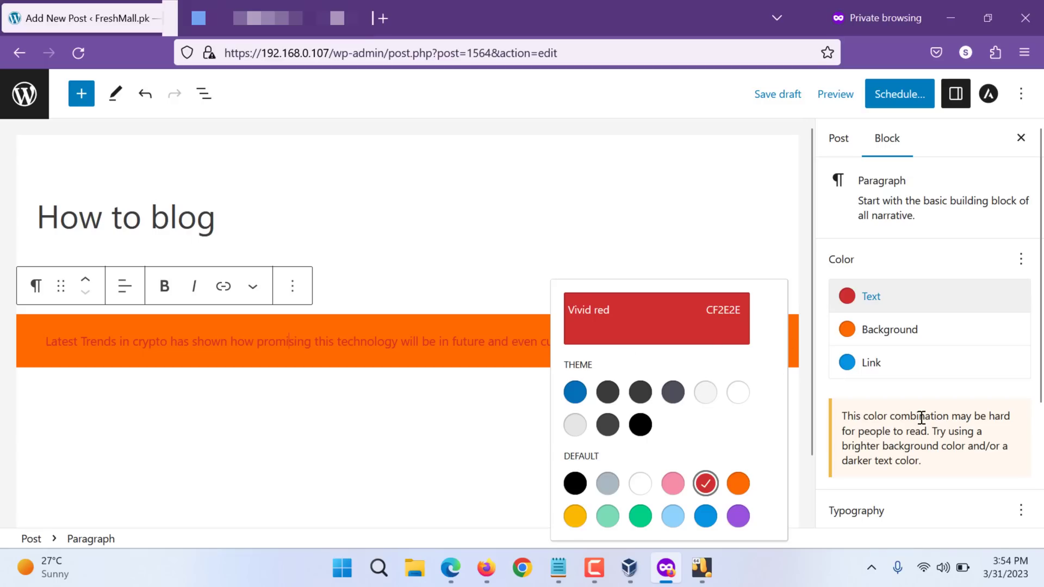
{"action": "scroll", "coordinate": [921, 419], "scroll_direction": "down", "scroll_amount": 3}
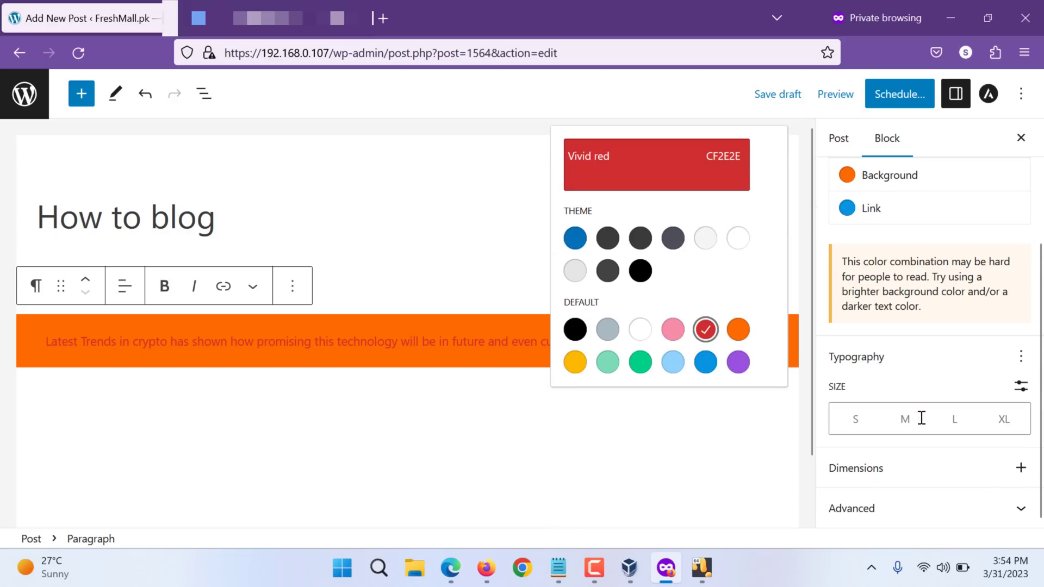
- Try the S–XL font sizes, then set a custom 53 px size for the paragraph text
{"action": "left_click", "coordinate": [1005, 420]}
{"action": "left_click", "coordinate": [959, 421]}
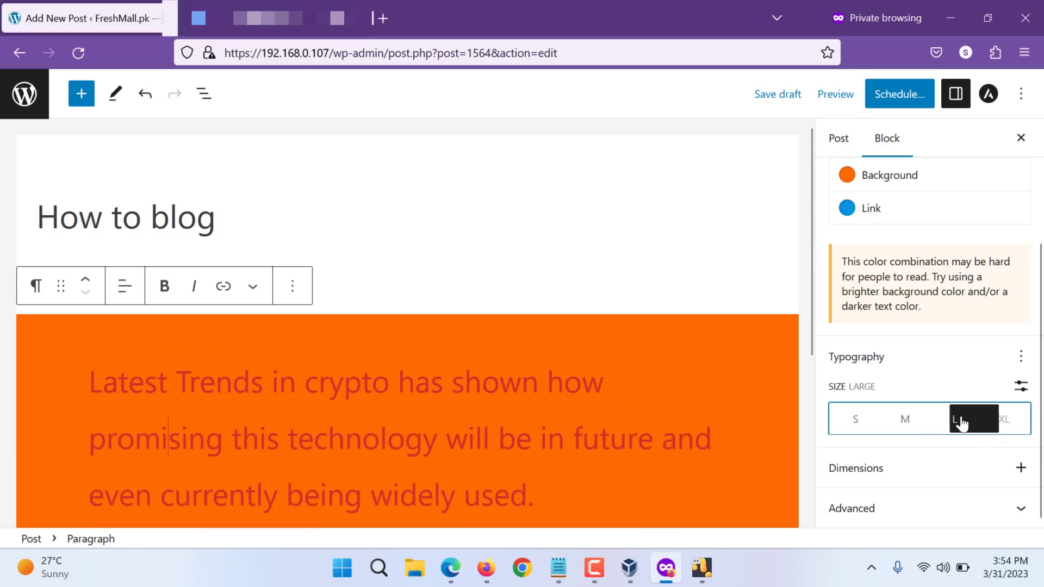
{"action": "left_click", "coordinate": [904, 421]}
{"action": "left_click", "coordinate": [857, 423]}
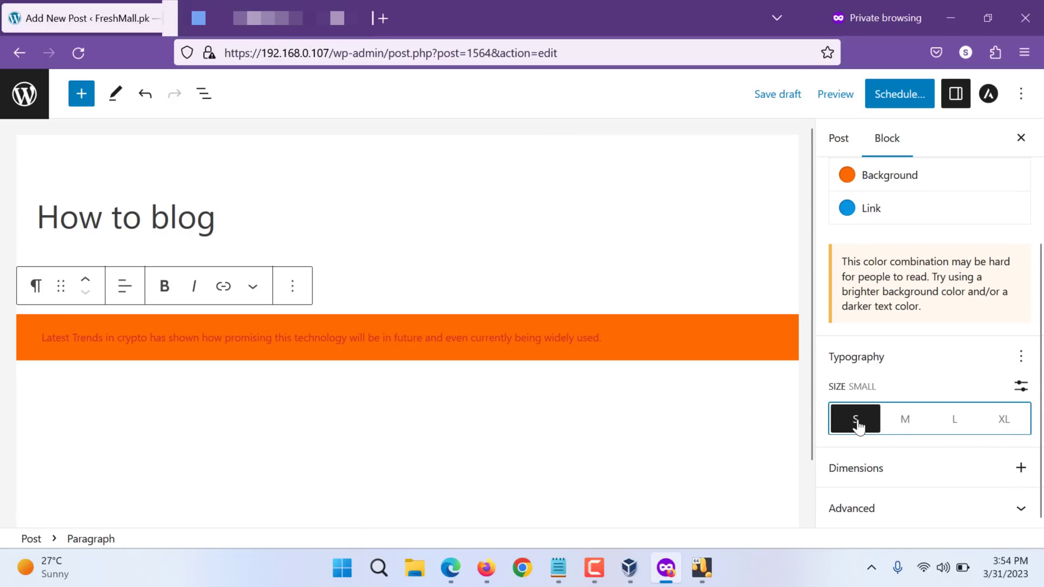
{"action": "left_click", "coordinate": [1020, 387]}
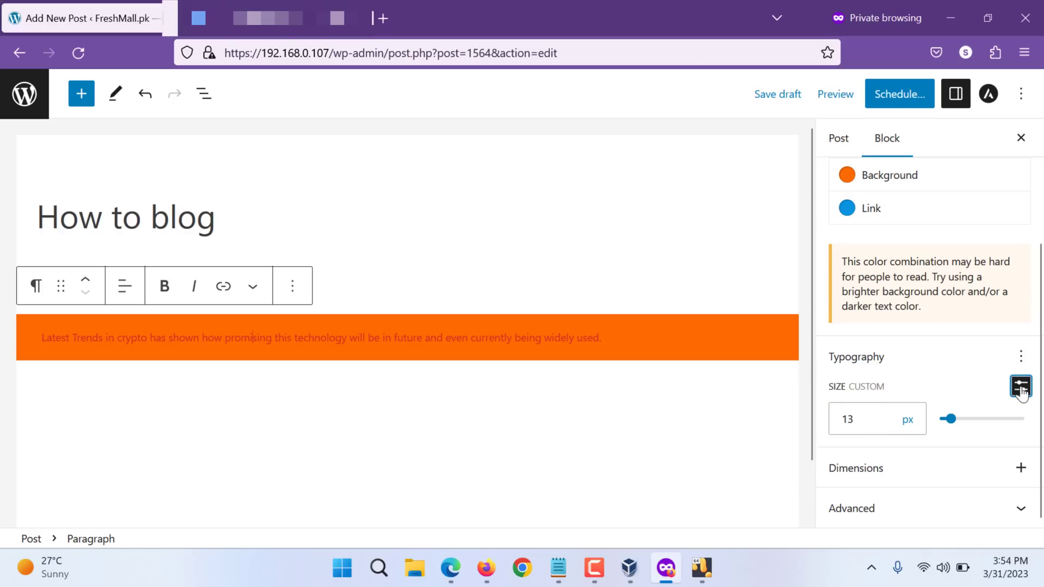
{"action": "mouse_move", "coordinate": [950, 430]}
{"action": "left_mouse_down"}
{"action": "mouse_move", "coordinate": [1018, 429]}
{"action": "mouse_move", "coordinate": [956, 430]}
{"action": "mouse_move", "coordinate": [986, 430]}
{"action": "left_mouse_up"}
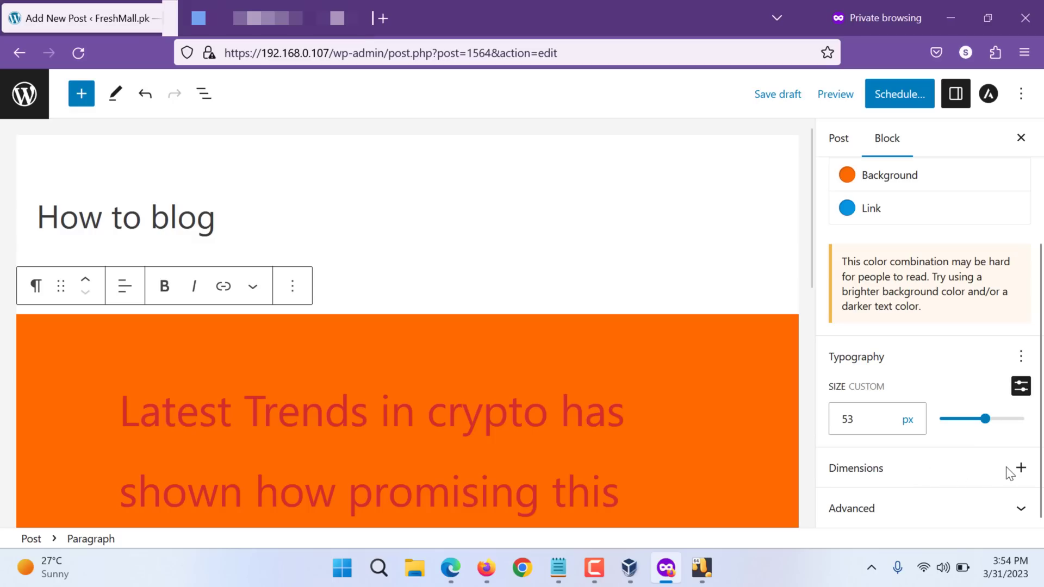
- Add a Padding setting under the block's Dimensions options
{"action": "left_click", "coordinate": [1019, 469]}
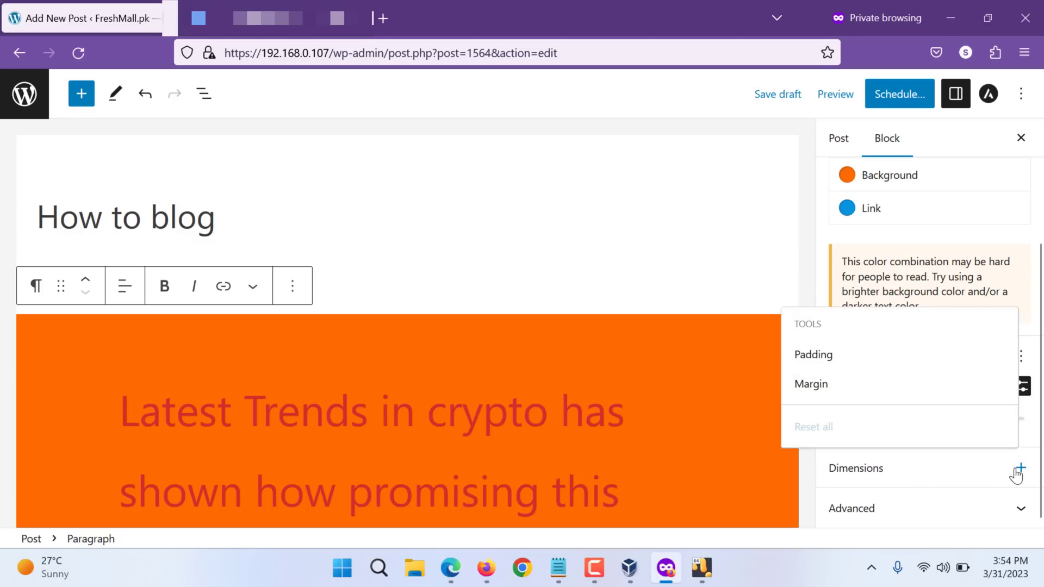
{"action": "left_click", "coordinate": [853, 362]}
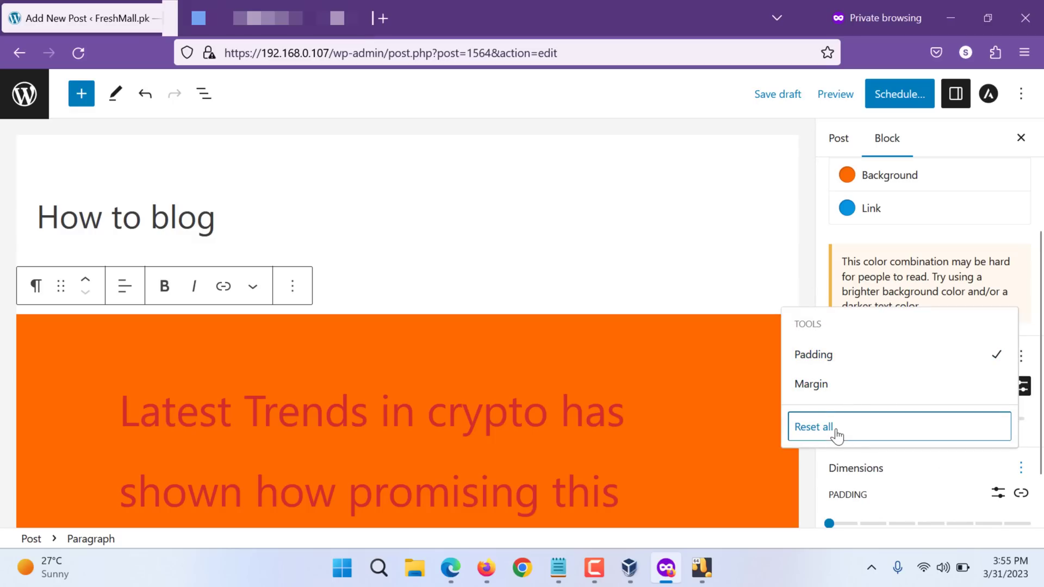
{"action": "scroll", "coordinate": [651, 460], "scroll_direction": "down", "scroll_amount": 5}
{"action": "scroll", "coordinate": [955, 522], "scroll_direction": "down", "scroll_amount": 2}
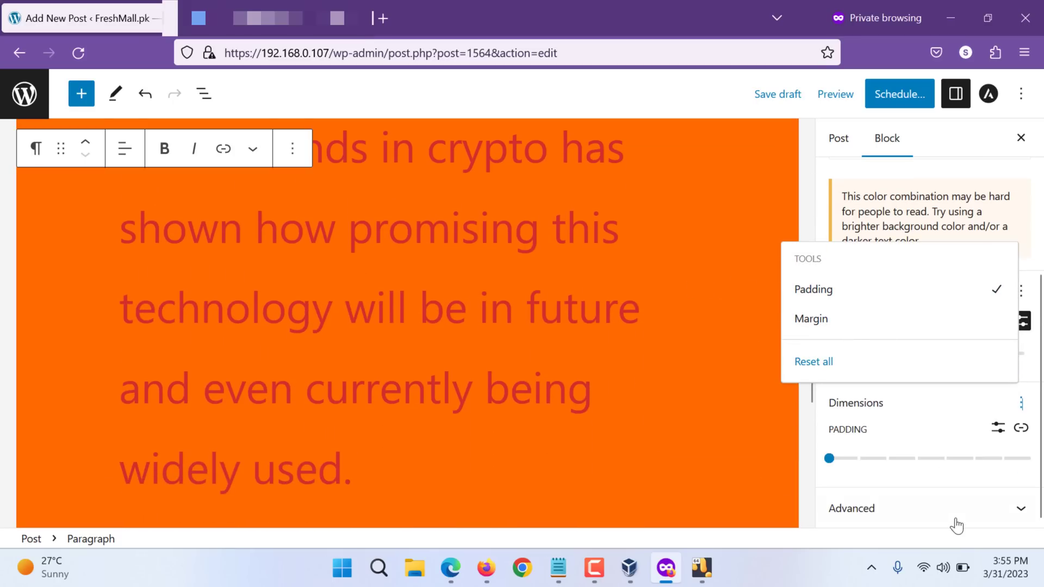
- Expand the paragraph's Advanced settings and focus the Additional CSS class(es) field
{"action": "left_click", "coordinate": [920, 508]}
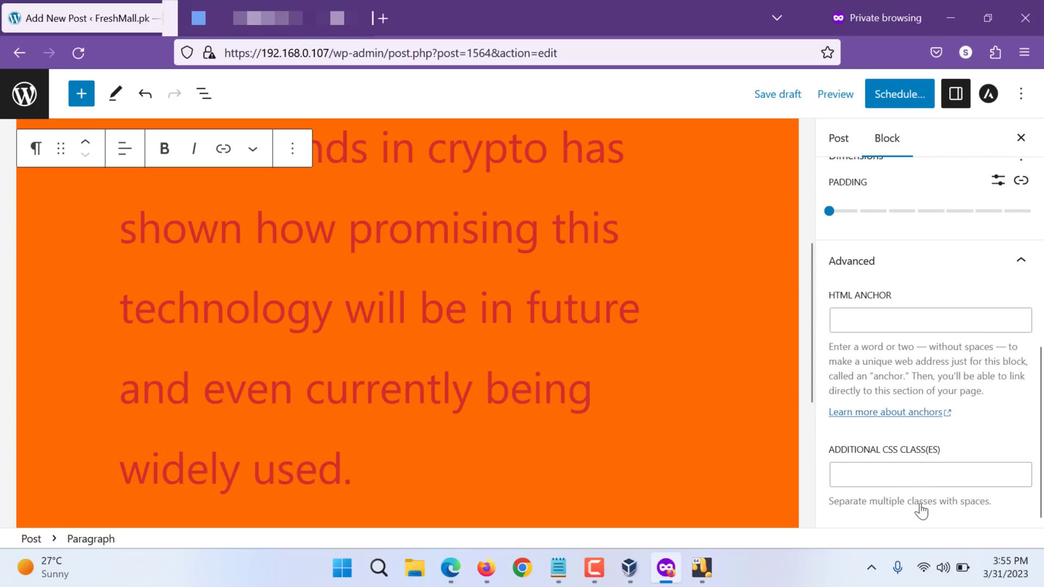
{"action": "left_click", "coordinate": [869, 477]}
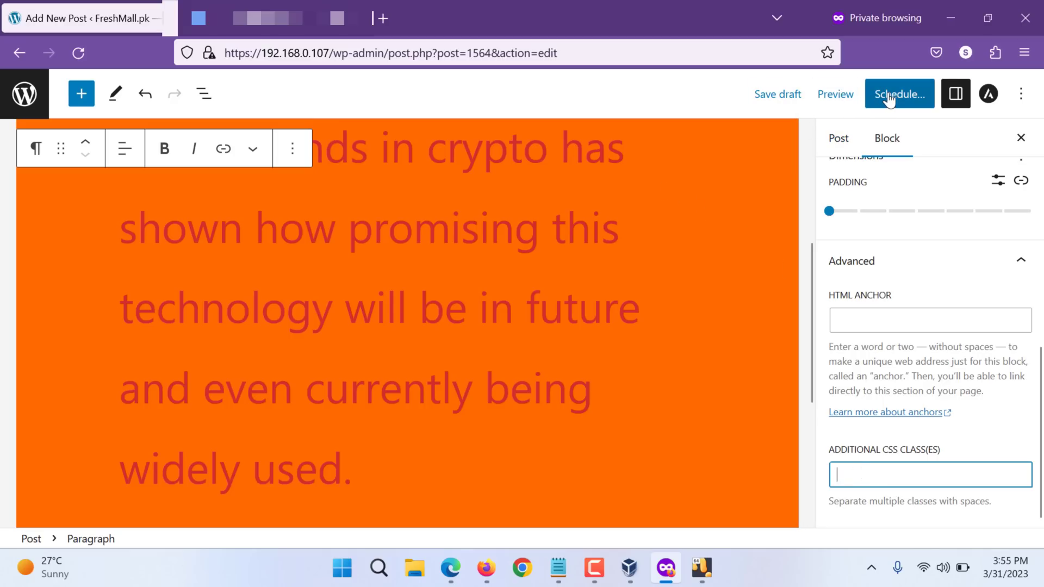
{"action": "right_click", "coordinate": [833, 120]}
- Preview the post in a new tab, return to the editor and shrink the paragraph text to 24 px
{"action": "left_click", "coordinate": [834, 93]}
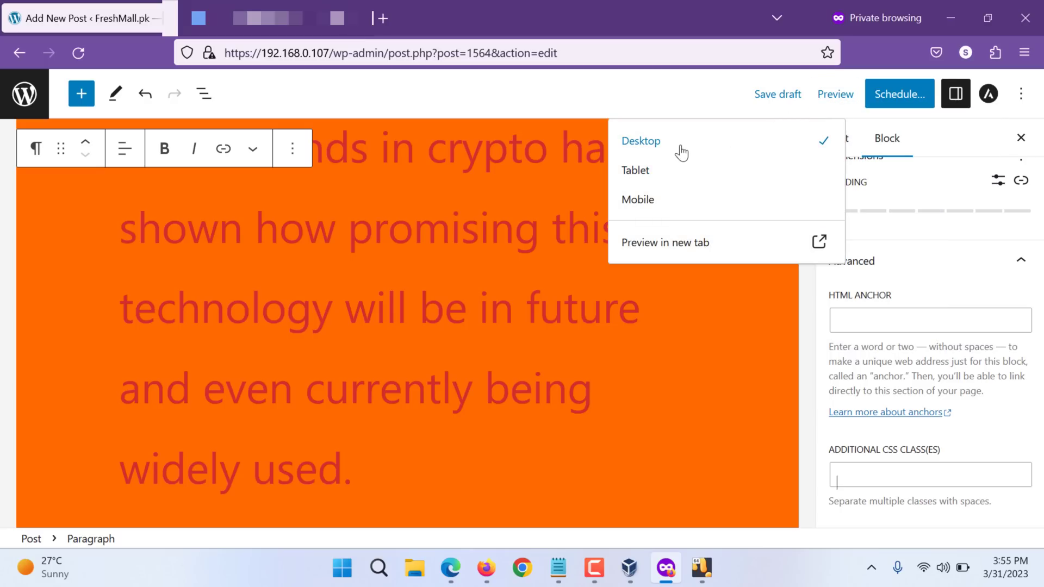
{"action": "left_click", "coordinate": [674, 241]}
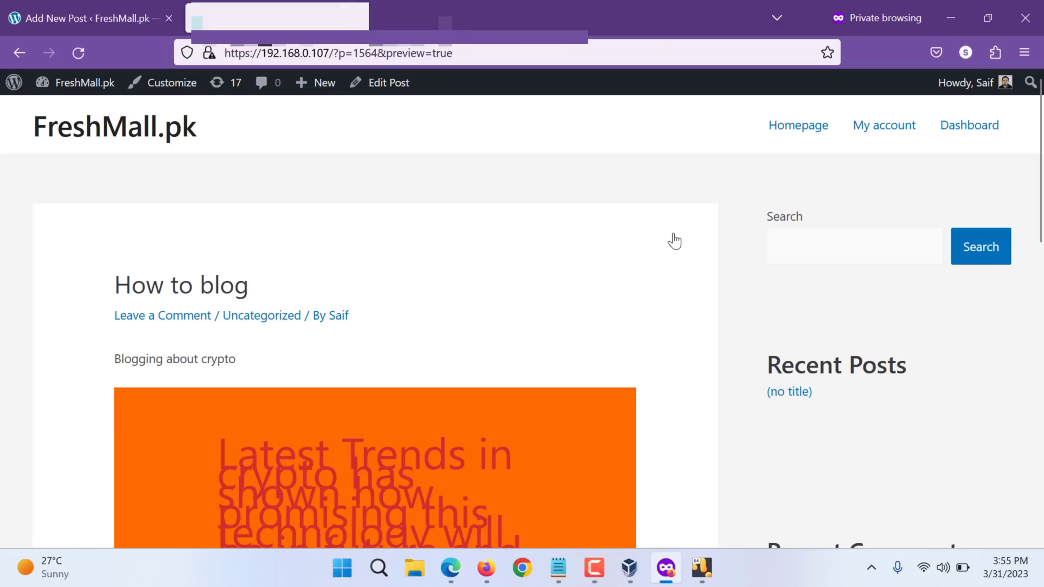
{"action": "scroll", "coordinate": [673, 241], "scroll_direction": "down", "scroll_amount": 5}
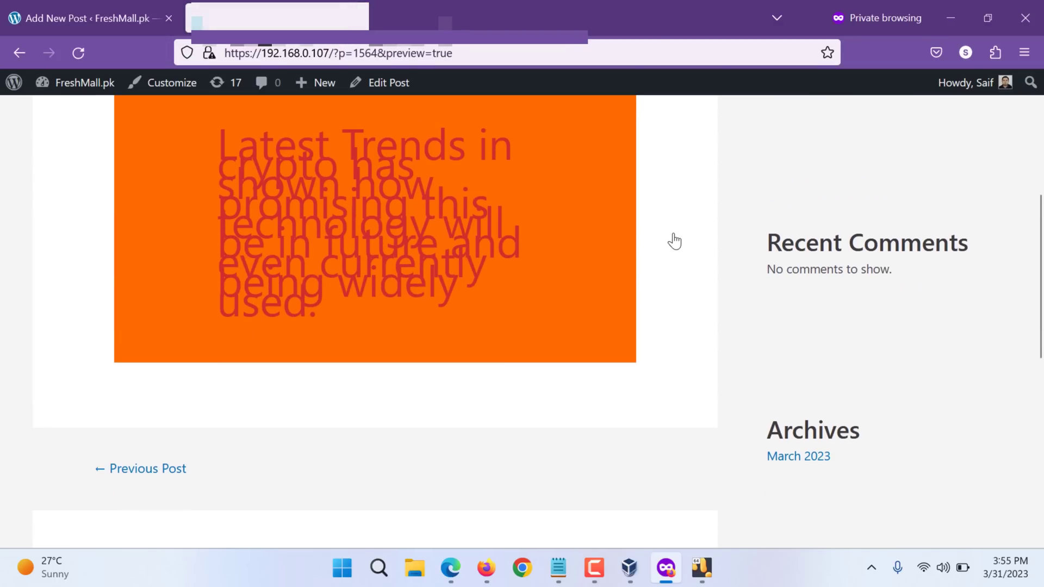
{"action": "left_click", "coordinate": [114, 17]}
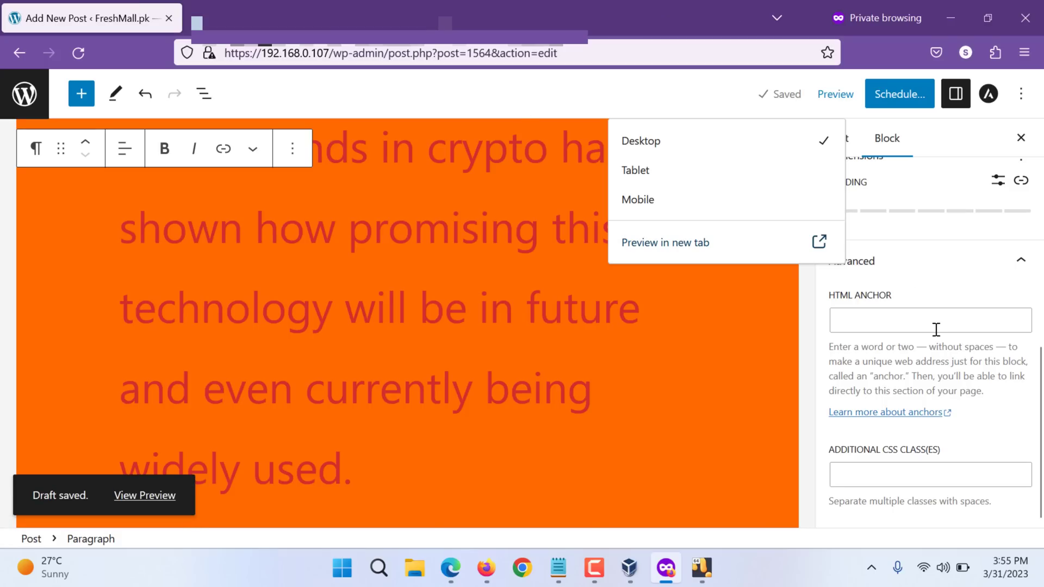
{"action": "scroll", "coordinate": [940, 343], "scroll_direction": "up", "scroll_amount": 3}
{"action": "scroll", "coordinate": [991, 384], "scroll_direction": "up", "scroll_amount": 3}
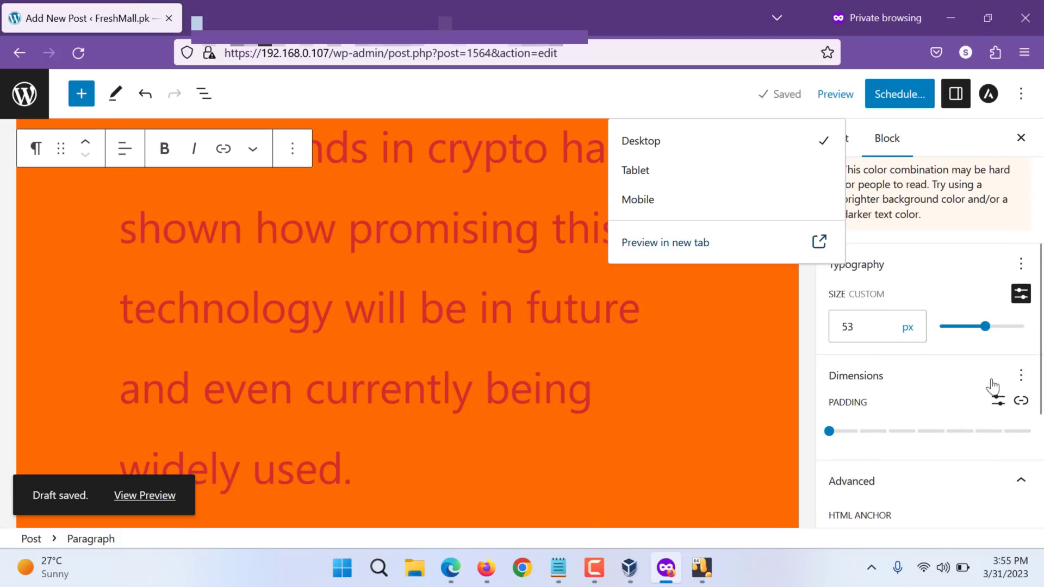
{"action": "left_click_drag", "start_coordinate": [981, 326], "coordinate": [960, 327]}
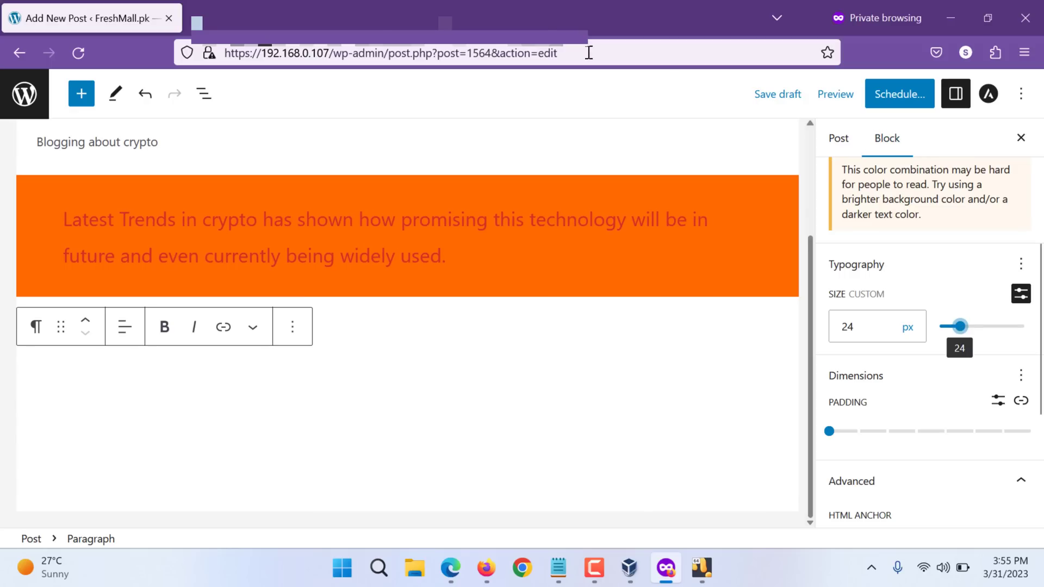
- Close the outdated preview, open a fresh preview in a new tab, and return to the editor
{"action": "left_click", "coordinate": [278, 18]}
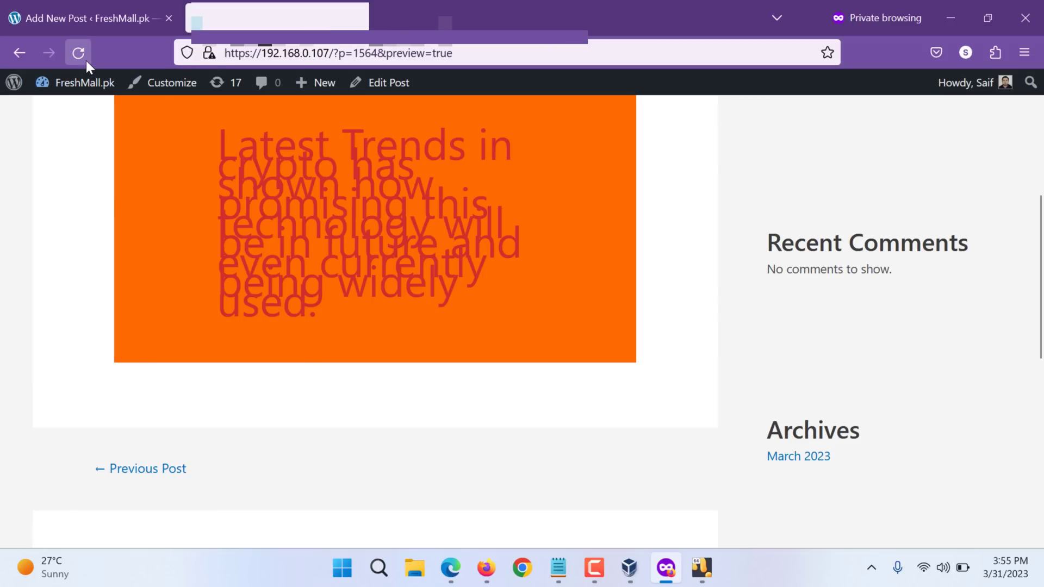
{"action": "left_click", "coordinate": [86, 60]}
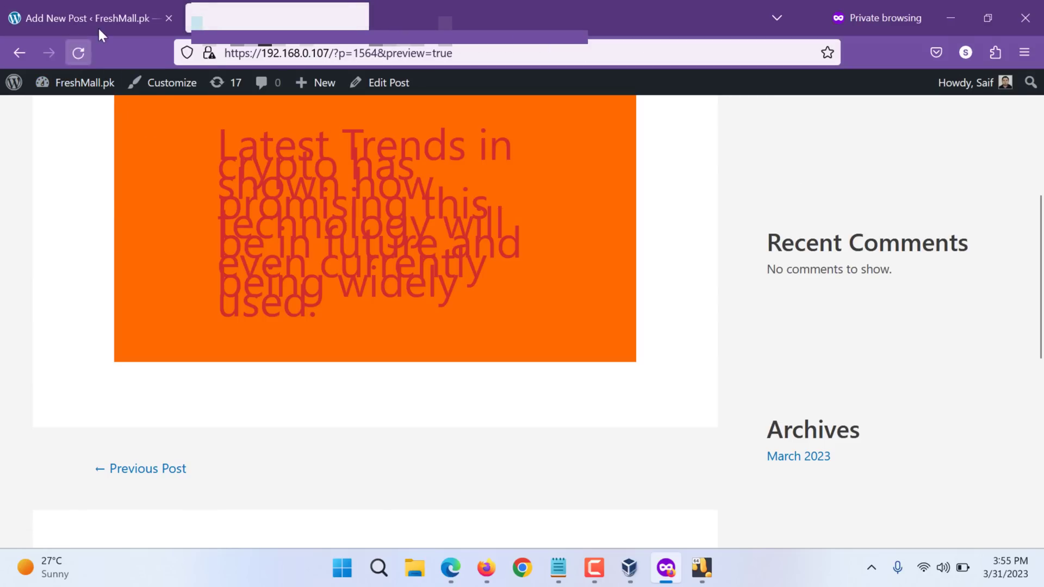
{"action": "key", "text": "ctrl+w"}
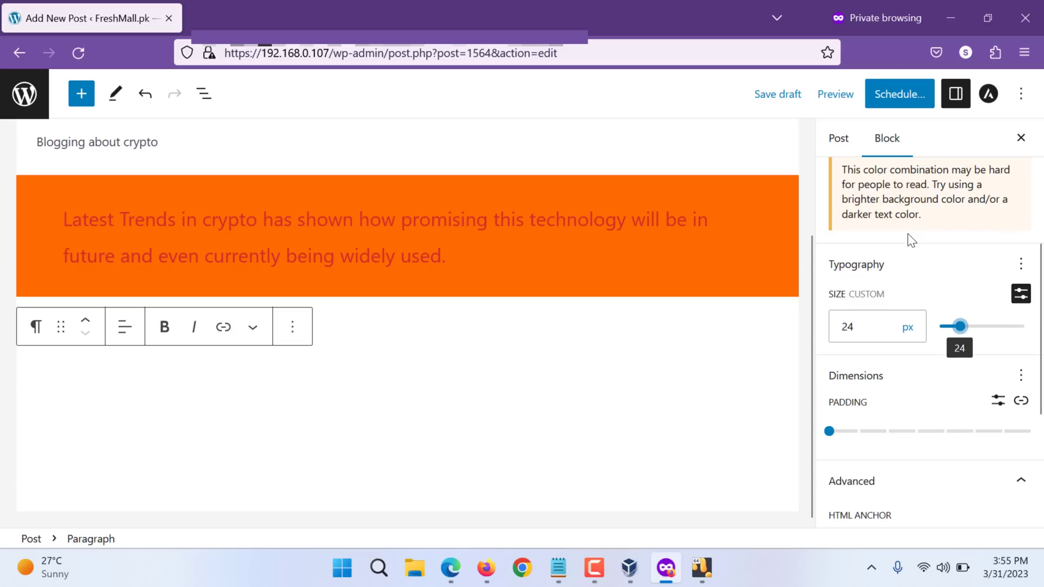
{"action": "left_click", "coordinate": [836, 94]}
{"action": "left_click", "coordinate": [750, 244]}
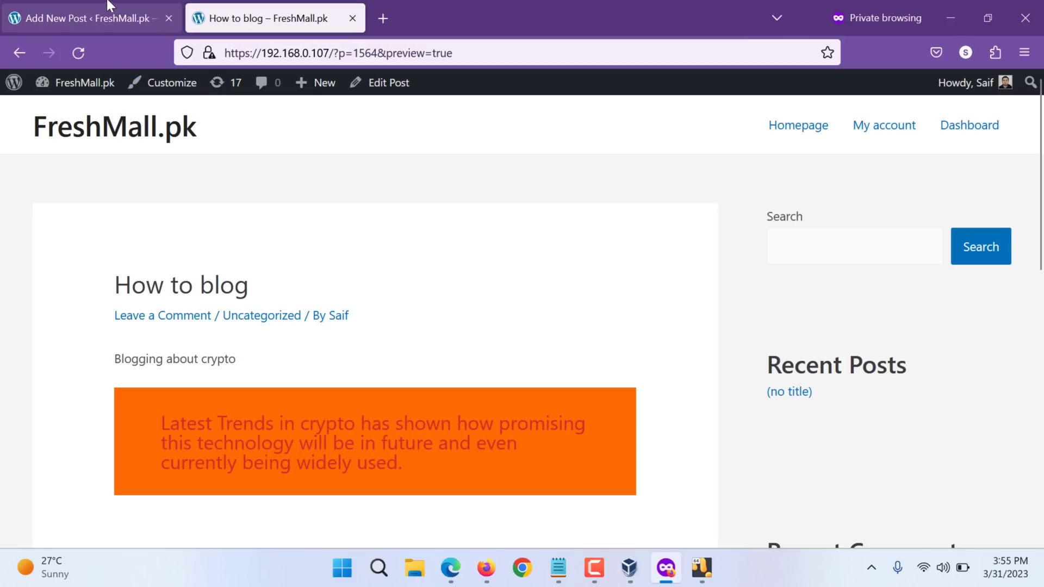
{"action": "left_click", "coordinate": [85, 17]}
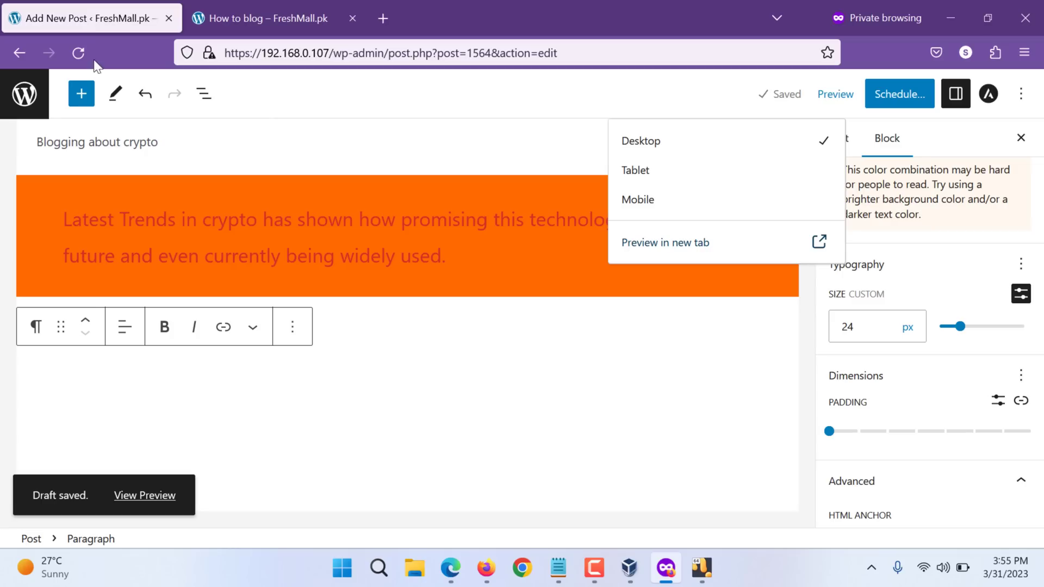
- Insert a Navigation block below the orange paragraph from the block inserter
{"action": "left_click", "coordinate": [81, 95]}
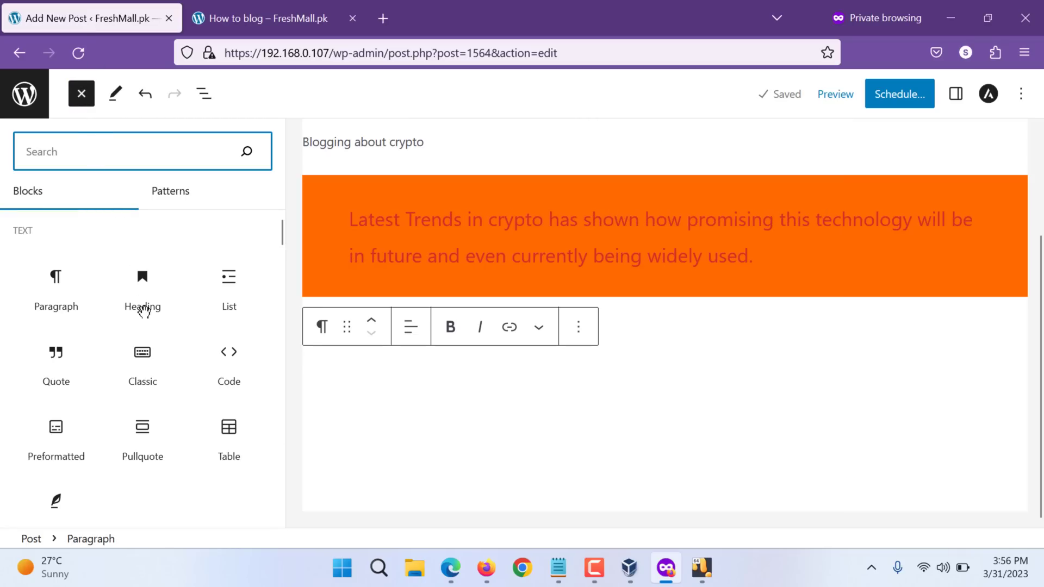
{"action": "type", "text": "na"}
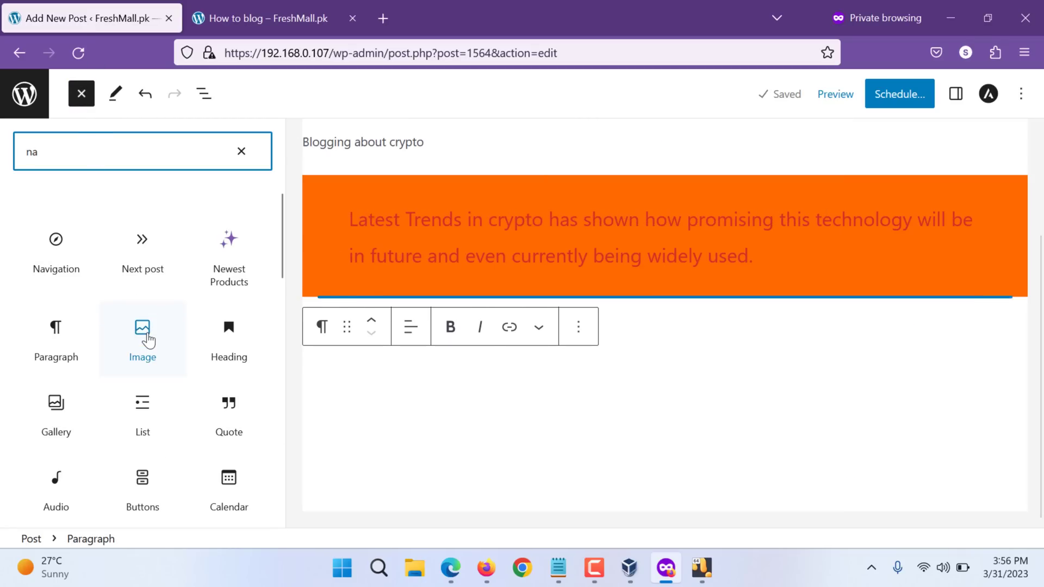
{"action": "left_click", "coordinate": [56, 264]}
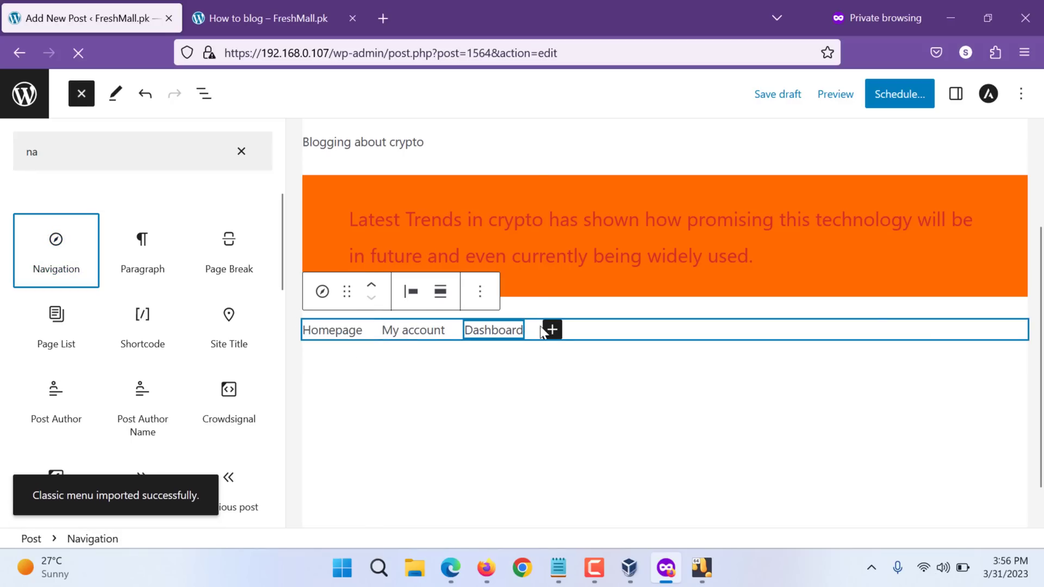
- Add a new menu item linked to the Pepsi product alongside Homepage, My account and Dashboard
{"action": "left_click", "coordinate": [560, 329]}
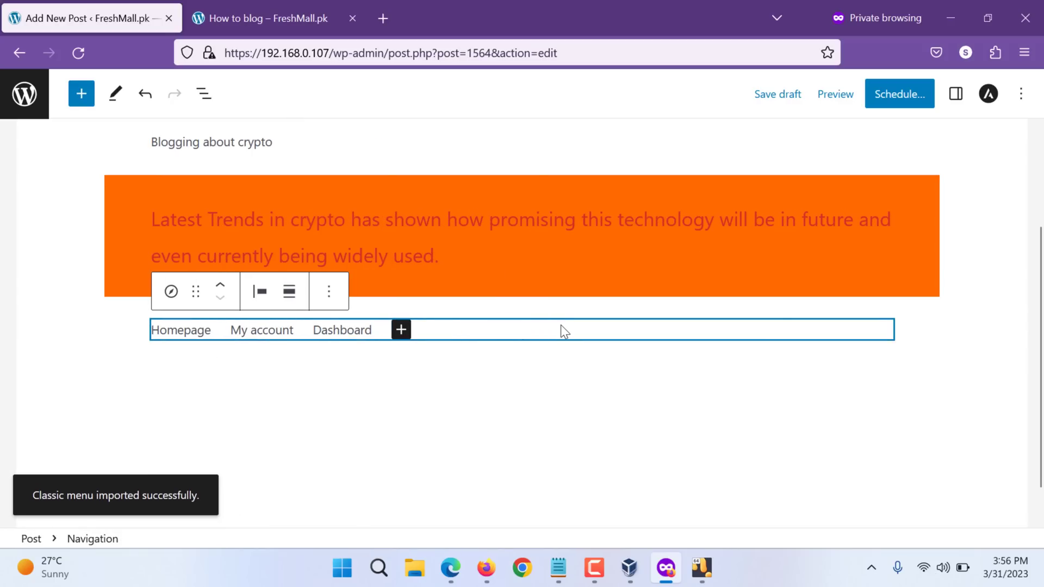
{"action": "left_click", "coordinate": [465, 329]}
{"action": "left_click", "coordinate": [403, 335]}
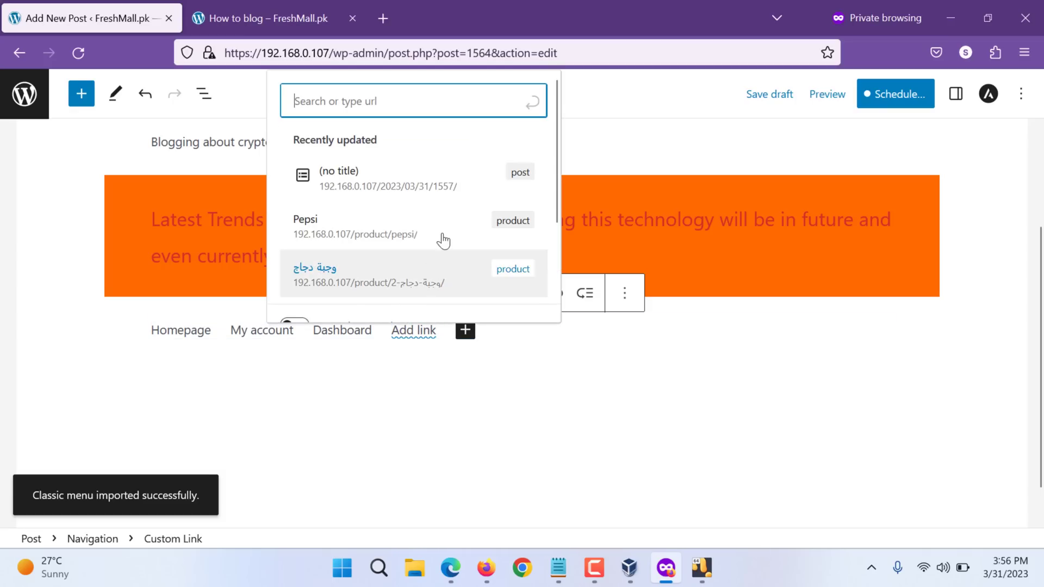
{"action": "left_click", "coordinate": [483, 238]}
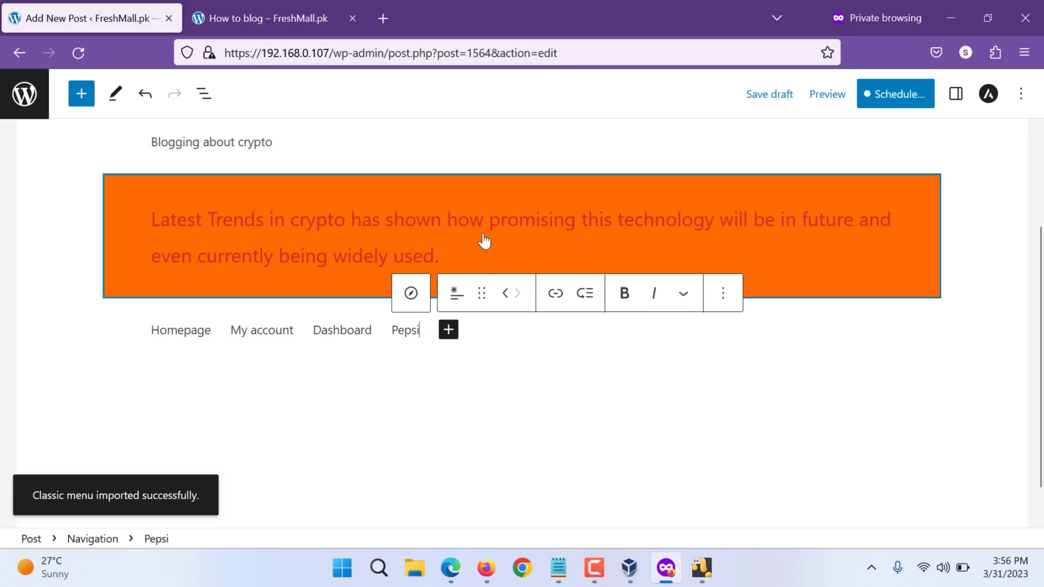
- Select the whole navigation menu and drag it up toward the post title
{"action": "left_click", "coordinate": [201, 326]}
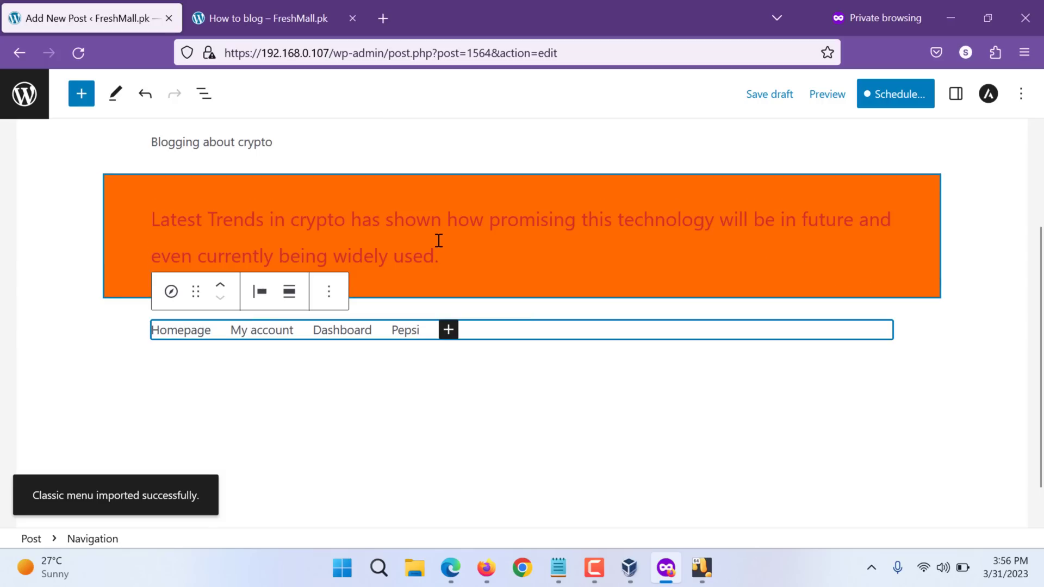
{"action": "left_click", "coordinate": [329, 291]}
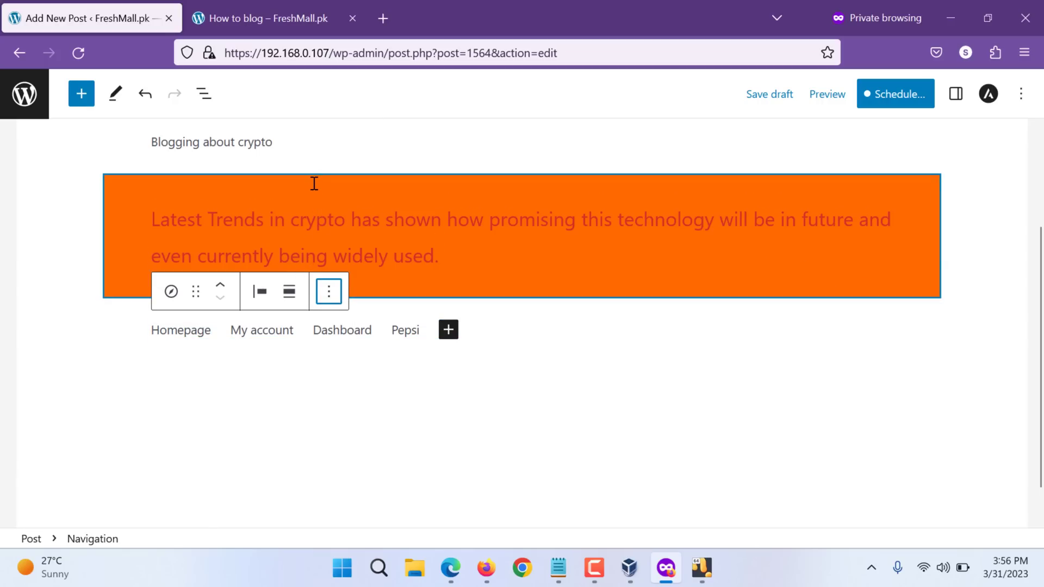
{"action": "mouse_move", "coordinate": [194, 295]}
{"action": "left_mouse_down"}
{"action": "mouse_move", "coordinate": [201, 171]}
{"action": "mouse_move", "coordinate": [138, 262]}
{"action": "left_mouse_up"}
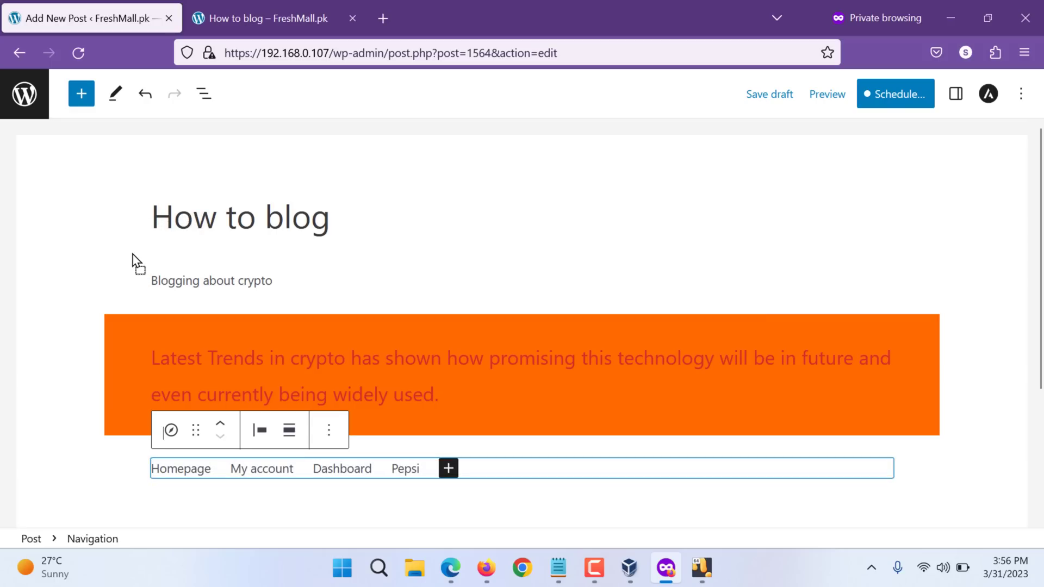
- Move the menu to just below the title, justify its items center, and start Schedule to review unsaved changes
{"action": "left_click", "coordinate": [221, 432]}
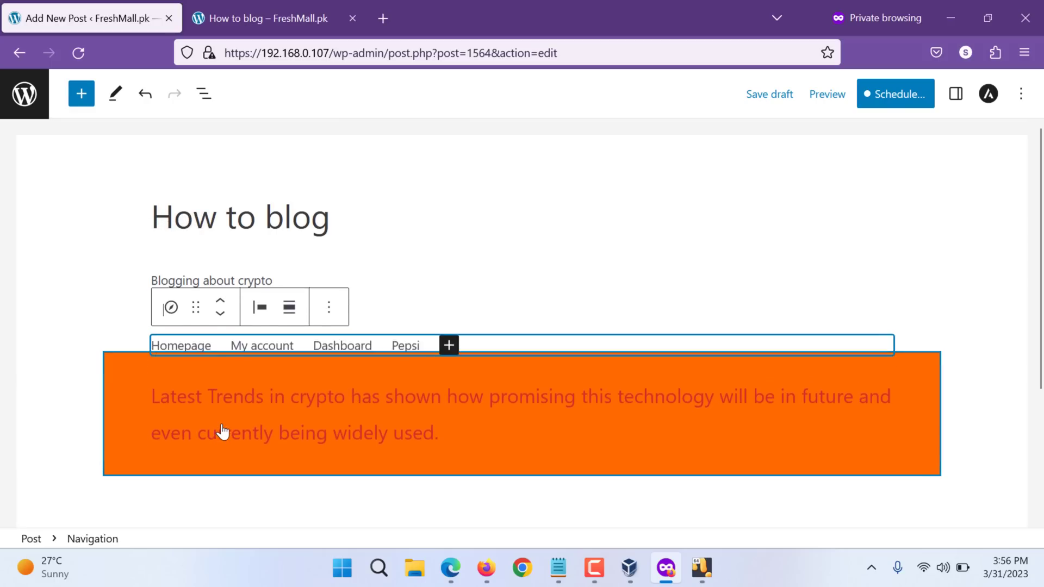
{"action": "left_click", "coordinate": [221, 283]}
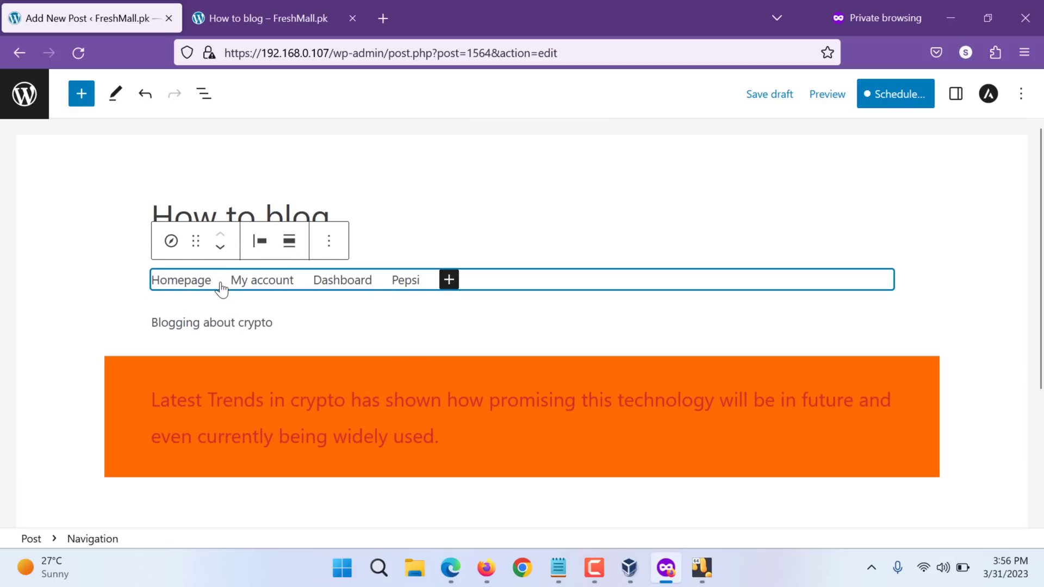
{"action": "left_click", "coordinate": [260, 243]}
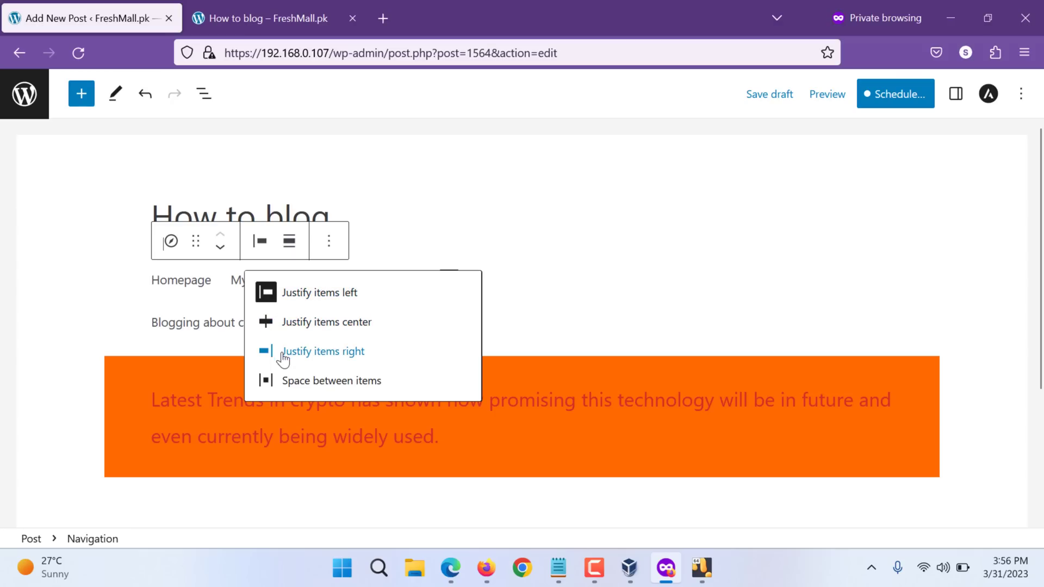
{"action": "left_click", "coordinate": [294, 322]}
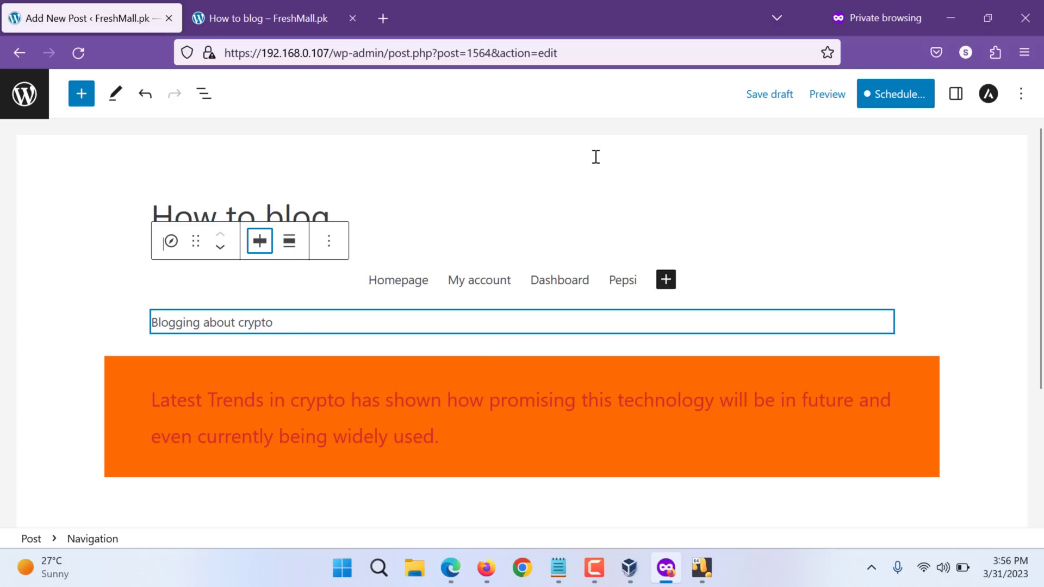
{"action": "left_click", "coordinate": [892, 103]}
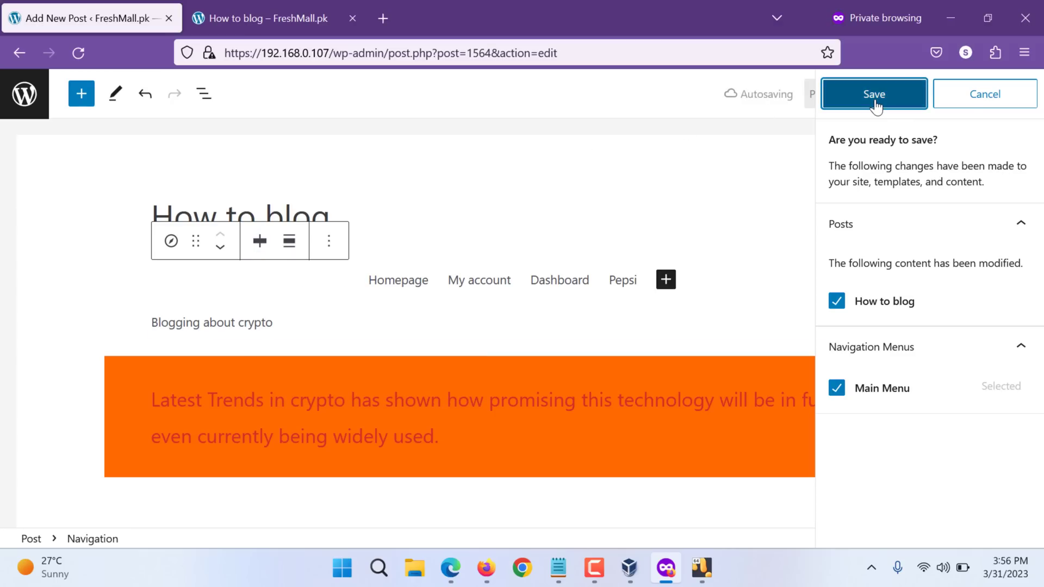
- Save the post and Main Menu changes, then bring up the block library for further edits
{"action": "left_click", "coordinate": [875, 95]}
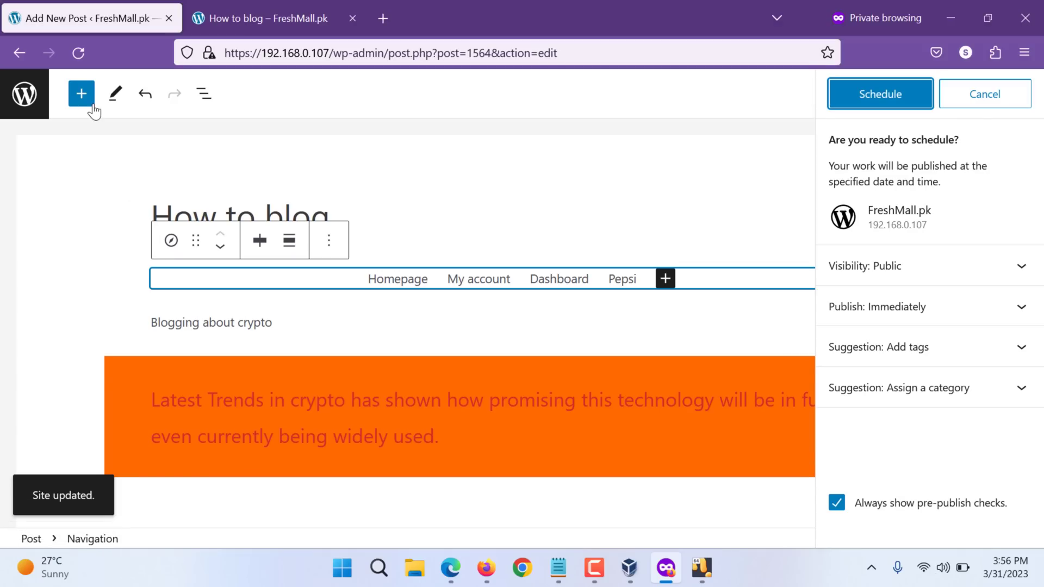
{"action": "left_click", "coordinate": [82, 94]}
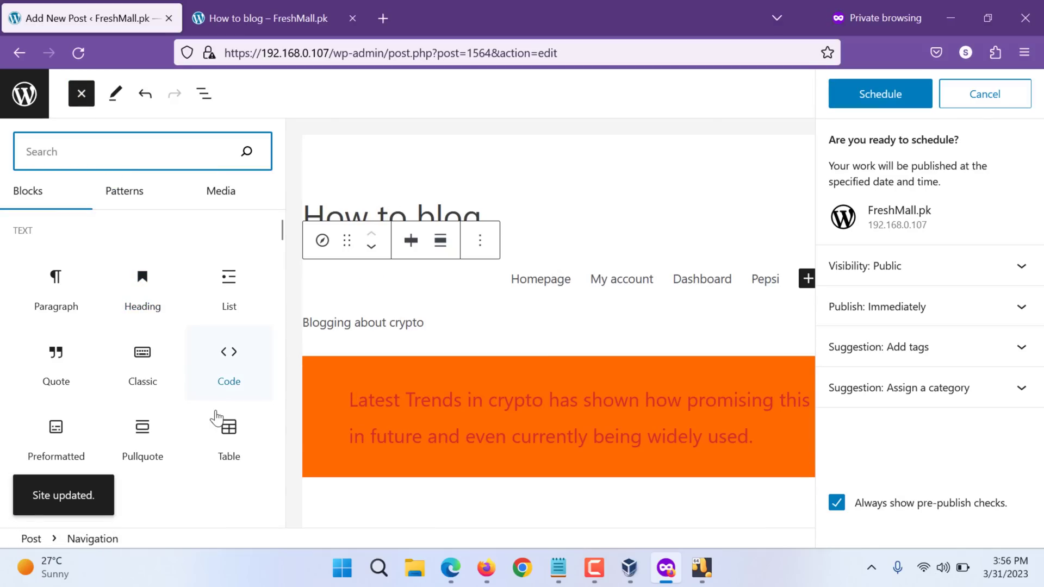
{"action": "scroll", "coordinate": [196, 419], "scroll_direction": "down", "scroll_amount": 3}
{"action": "scroll", "coordinate": [197, 420], "scroll_direction": "down", "scroll_amount": 2}
{"action": "scroll", "coordinate": [196, 419], "scroll_direction": "down", "scroll_amount": 1}
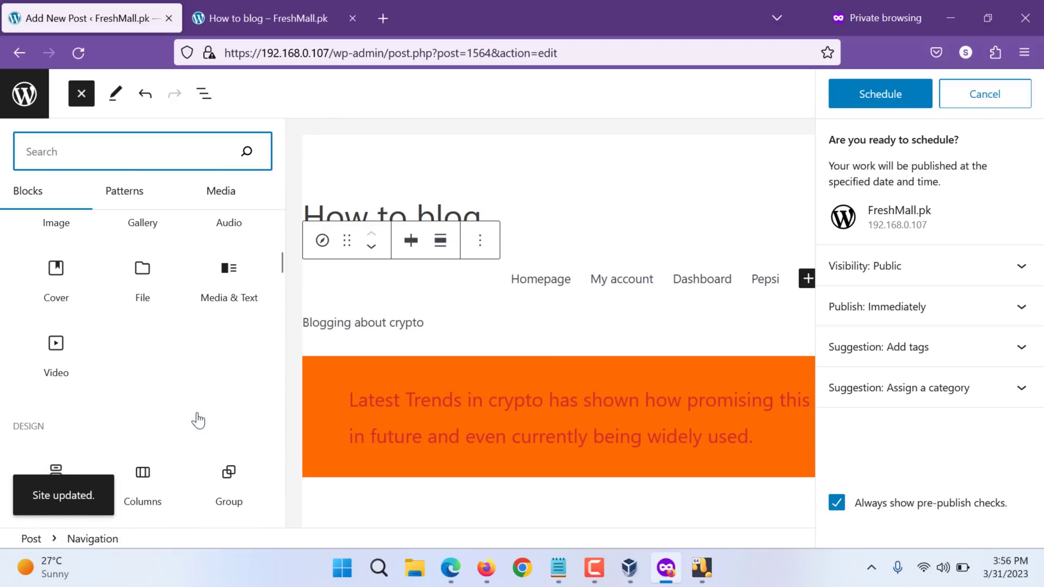
{"action": "scroll", "coordinate": [196, 419], "scroll_direction": "down", "scroll_amount": 2}
{"action": "scroll", "coordinate": [197, 419], "scroll_direction": "down", "scroll_amount": 3}
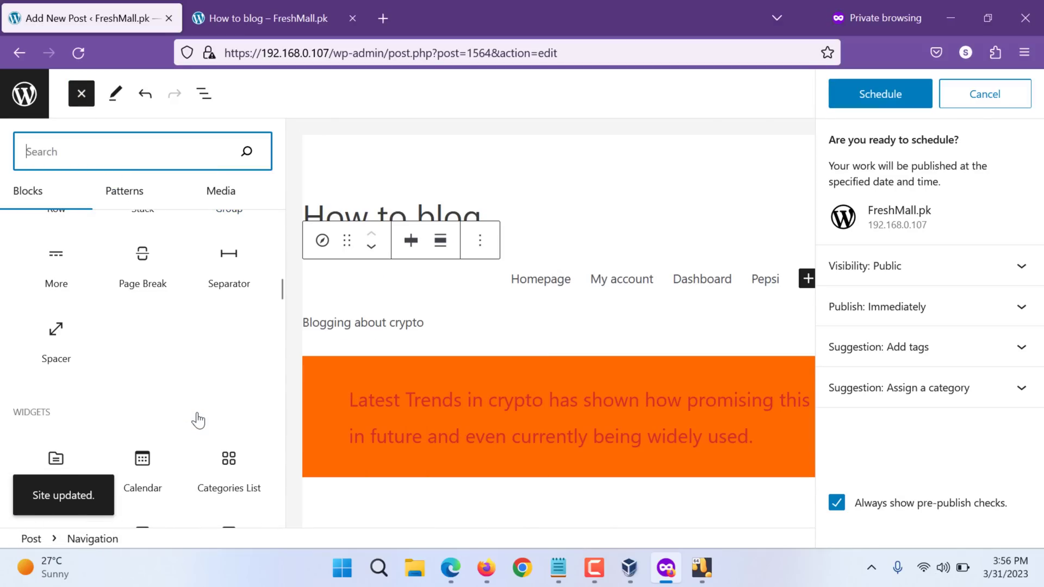